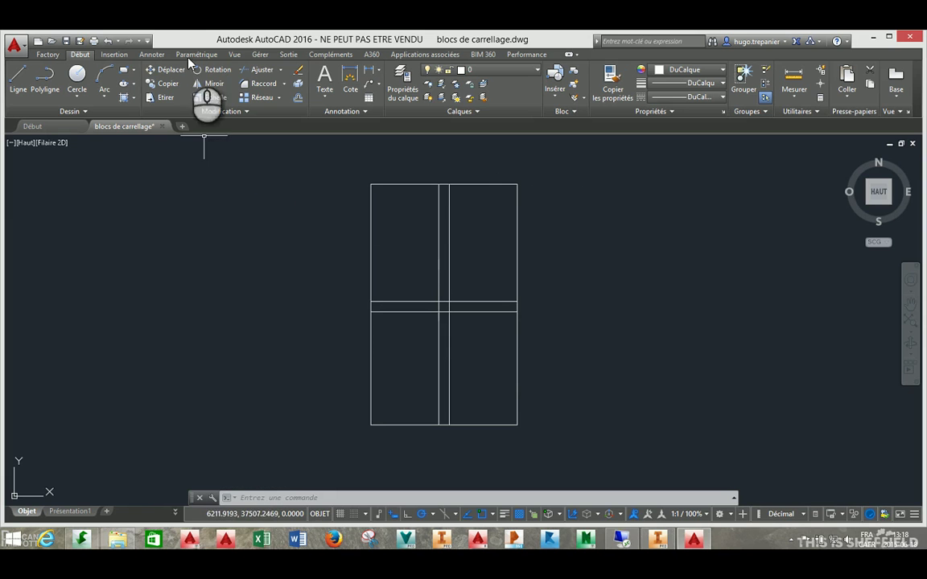
# - Try stretching the lower of the two middle horizontal lines to the rectangle's bottom edge, and undo the stretch
pyautogui.moveTo(486, 278)
pyautogui.mouseDown()
pyautogui.moveTo(485, 341)
pyautogui.moveTo(475, 343)
pyautogui.mouseUp()
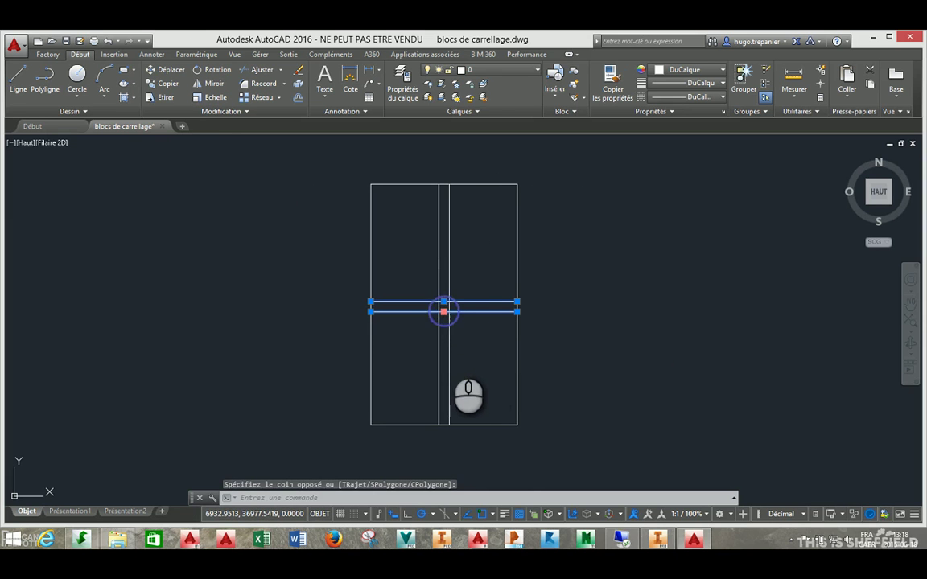
pyautogui.click(444, 312)
pyautogui.click(449, 424)
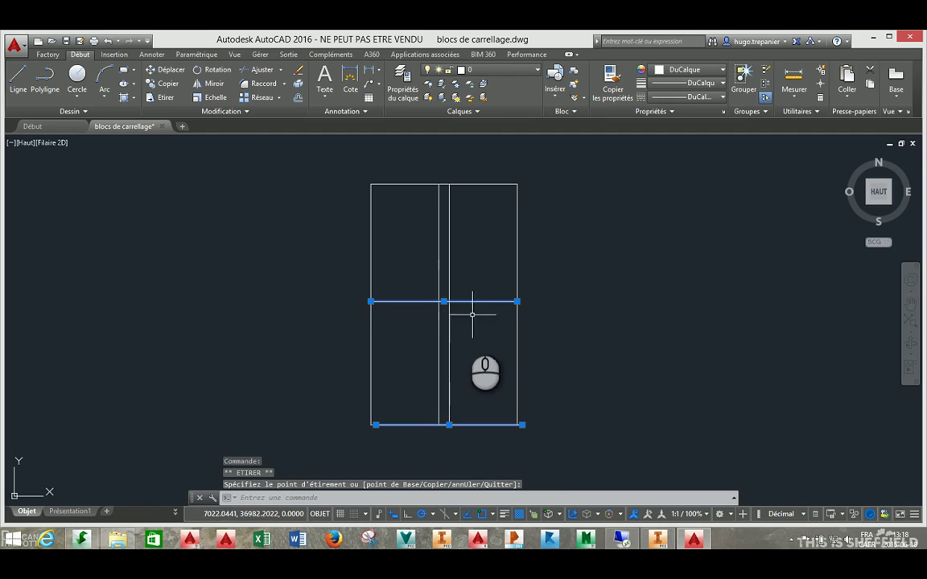
pyautogui.hotkey('ctrl', 'z')
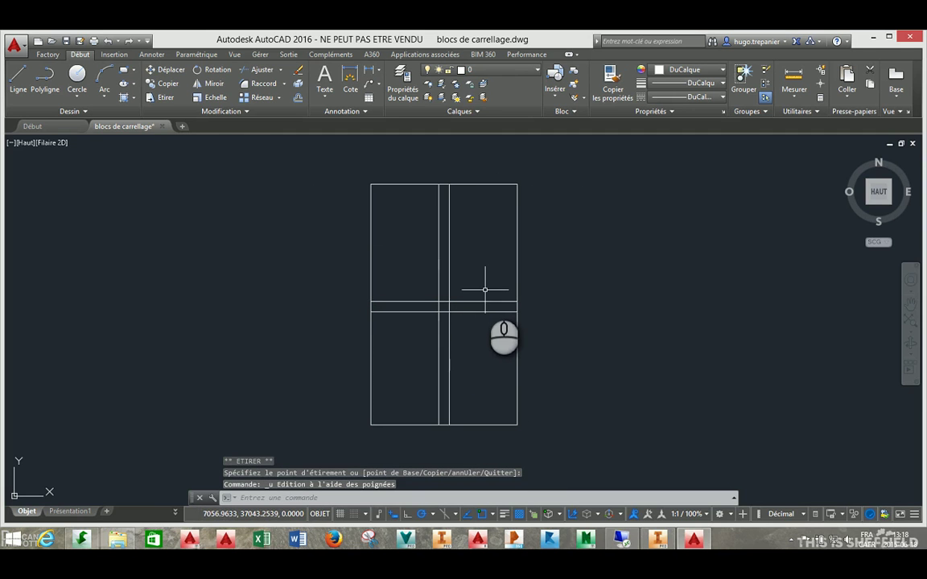
# - Try stretching the outer rectangle's upper-right corner outward, and undo the stretch
pyautogui.click(518, 274)
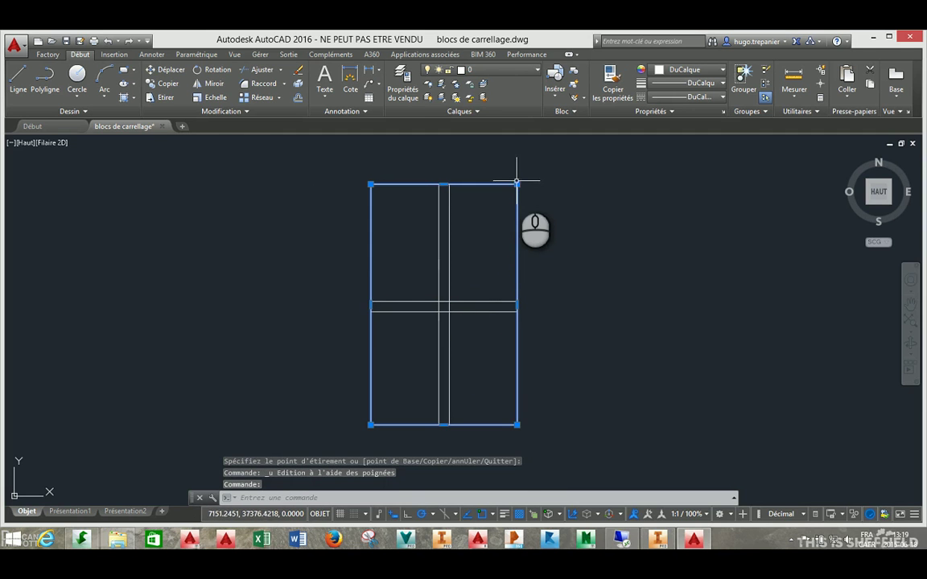
pyautogui.click(517, 185)
pyautogui.click(571, 201)
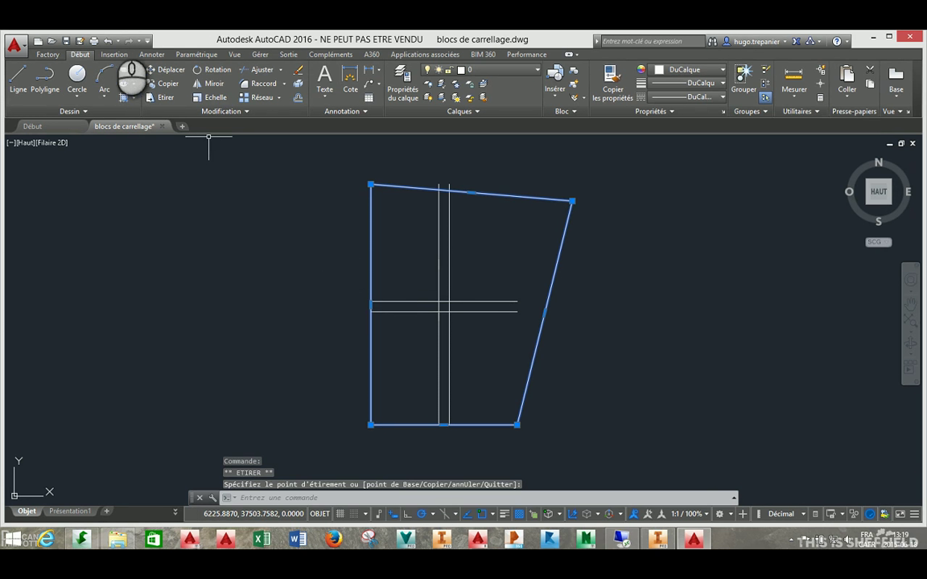
pyautogui.click(109, 41)
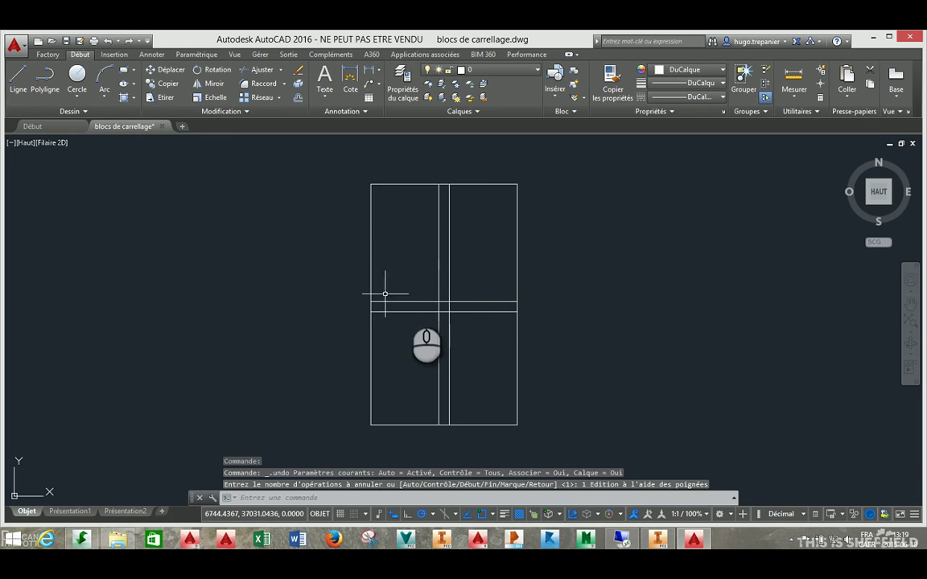
pyautogui.click(481, 303)
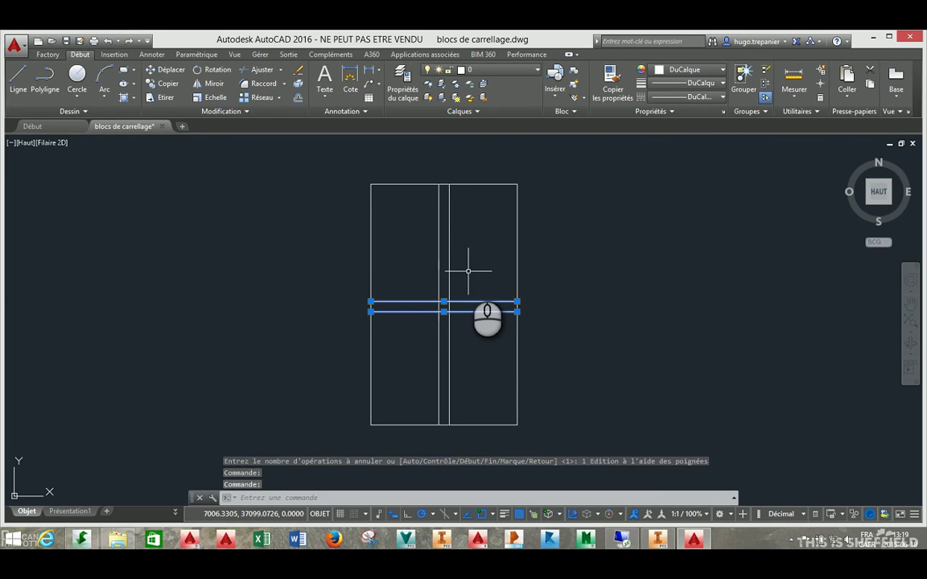
pyautogui.press('Escape')
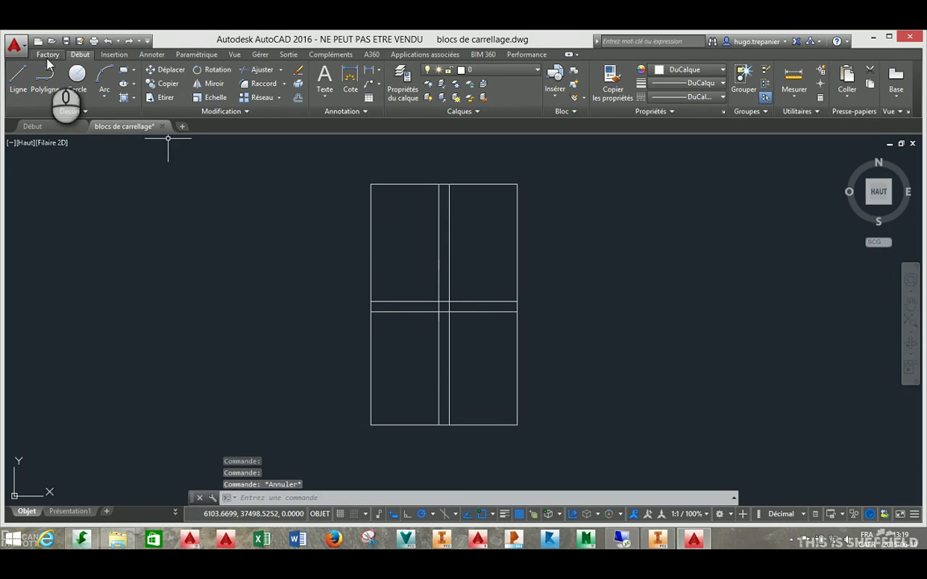
# - Define a block named 2x2 from the rectangle and all its inner lines, with the base point at the rectangle's lower-left corner
pyautogui.click(114, 54)
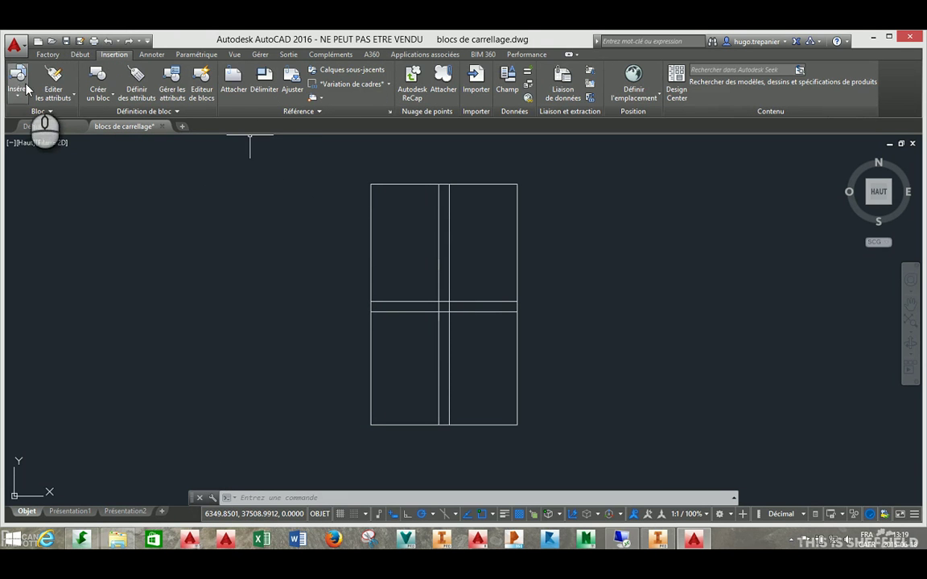
pyautogui.click(98, 84)
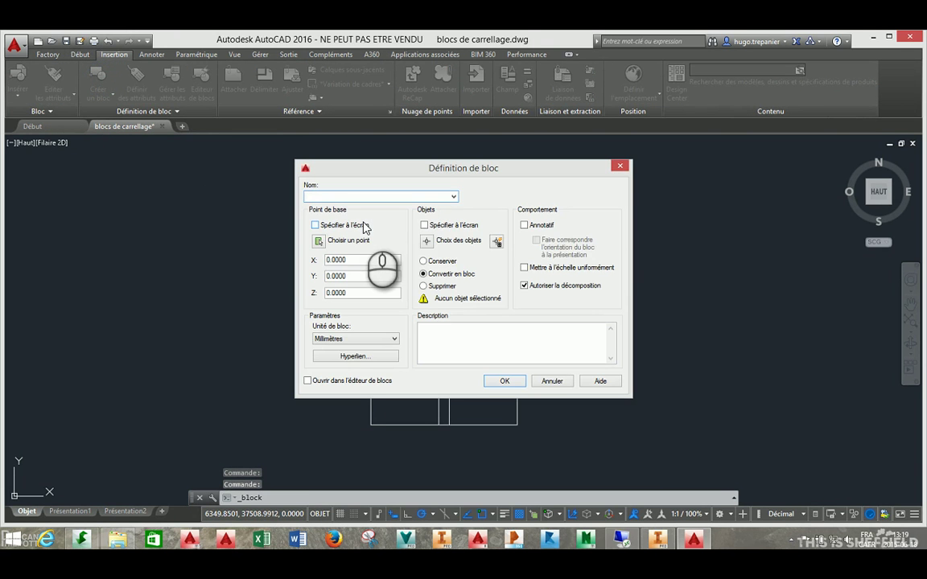
pyautogui.write('2x2')
pyautogui.click(318, 242)
pyautogui.click(371, 424)
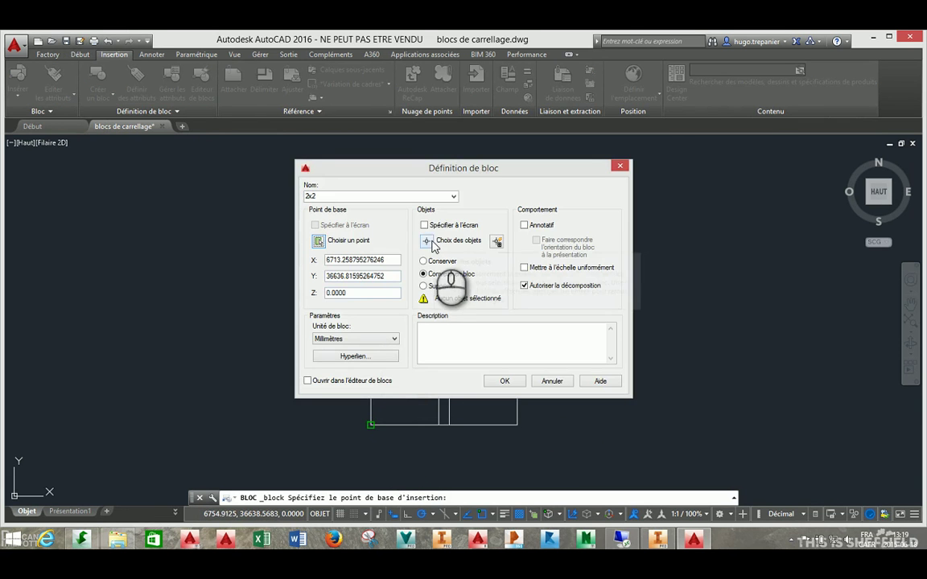
pyautogui.click(433, 245)
pyautogui.click(567, 161)
pyautogui.click(302, 434)
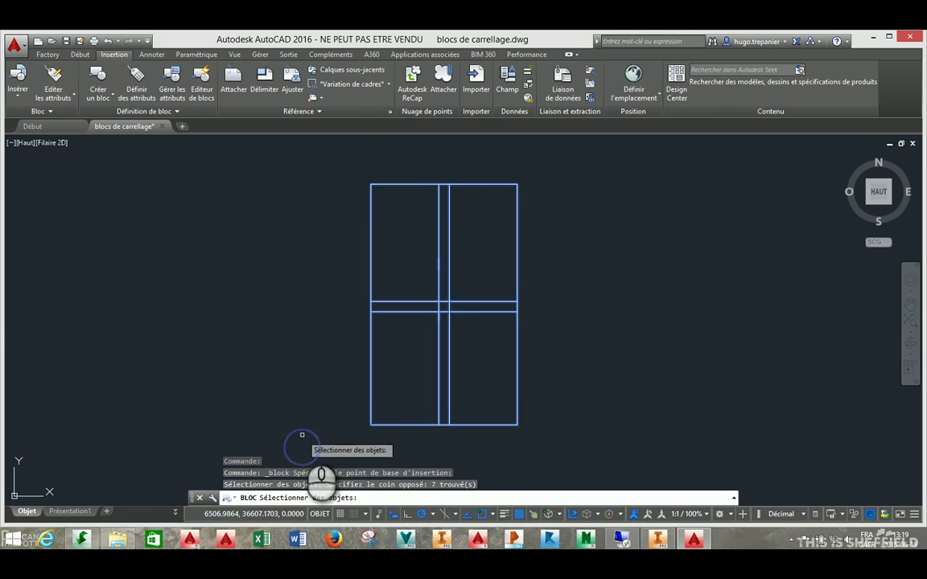
pyautogui.press('Return')
pyautogui.click(502, 381)
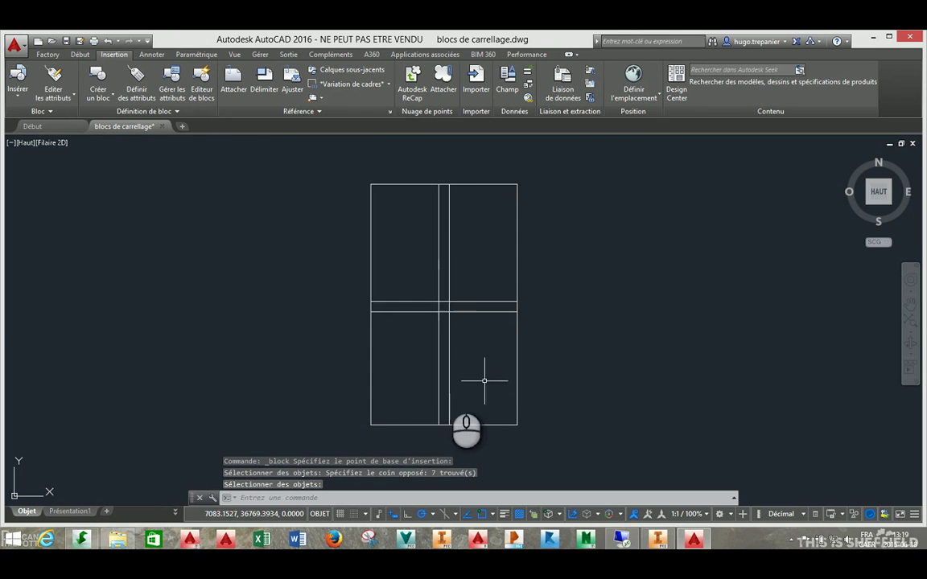
# - Open the 2x2 block in the Block Editor and move the block authoring palette clear of the ribbon
pyautogui.click(415, 313)
pyautogui.rightClick(416, 316)
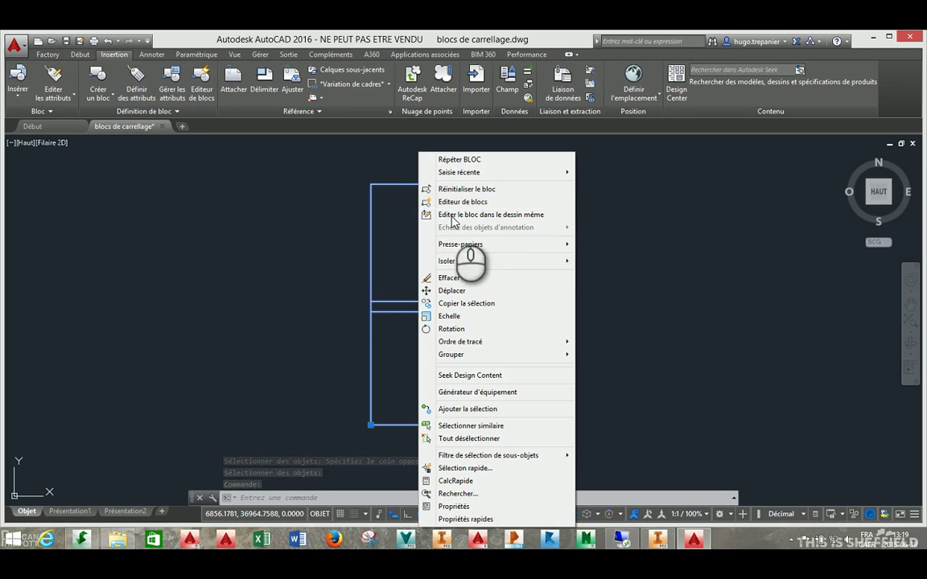
pyautogui.click(463, 202)
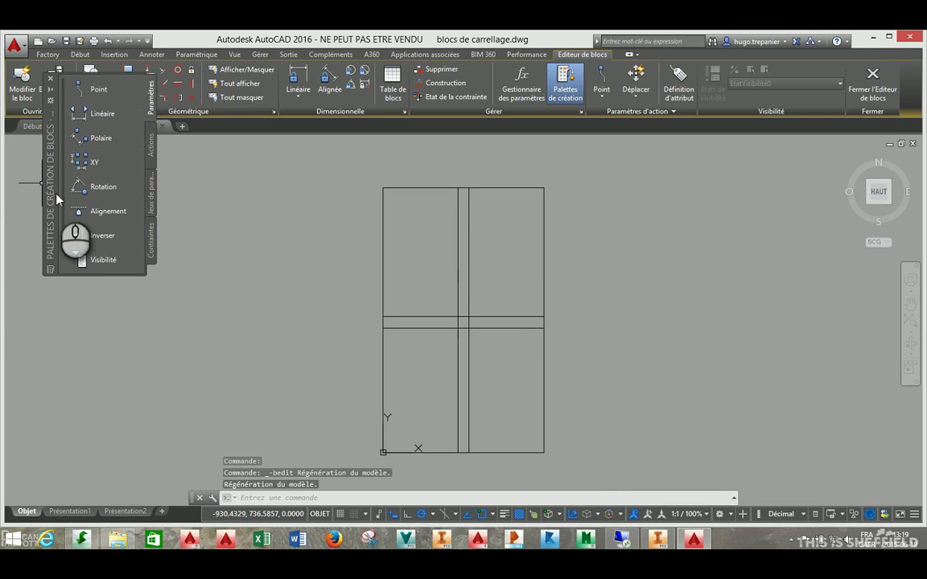
pyautogui.moveTo(50, 208); pyautogui.dragTo(53, 325)
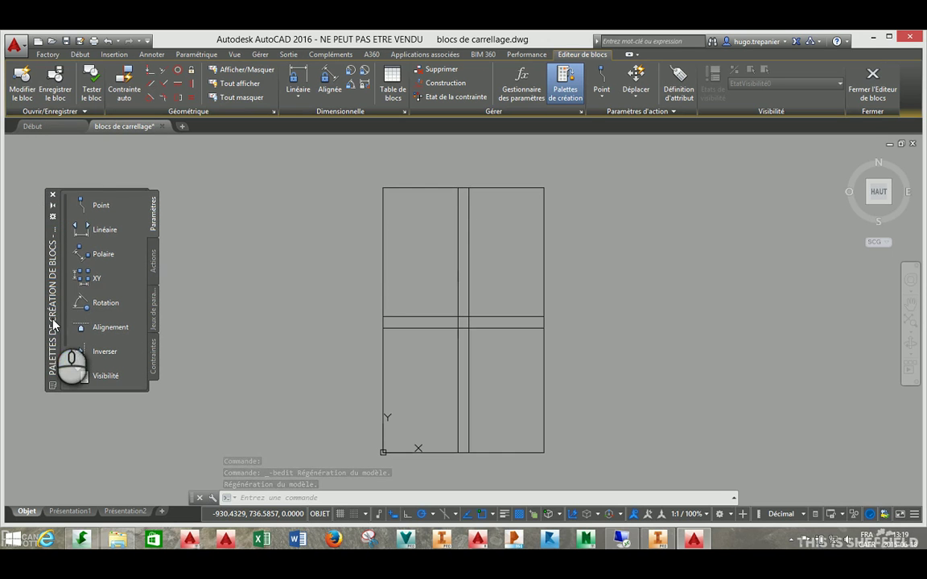
# - Apply automatic geometric constraints to the rectangle and all the inner lines of the block
pyautogui.click(120, 80)
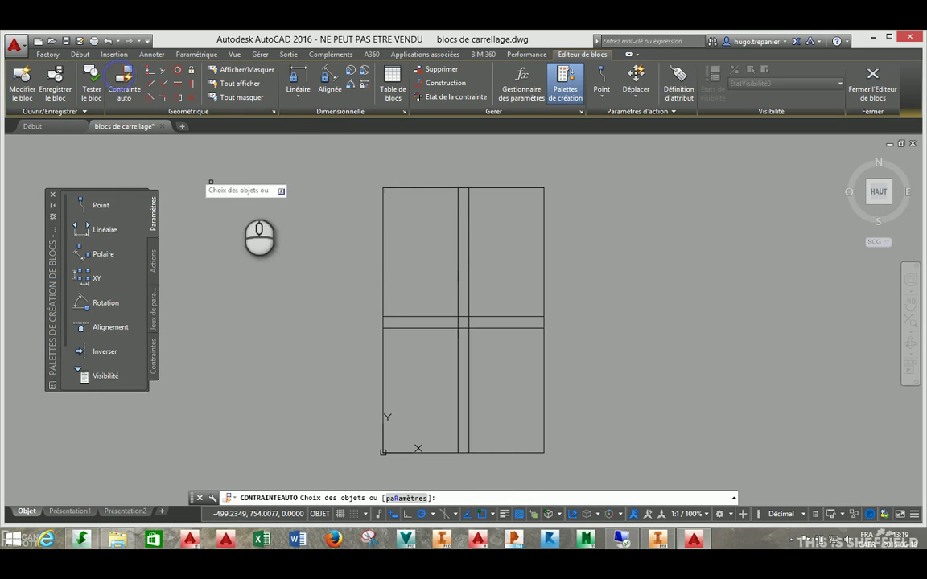
pyautogui.click(316, 165)
pyautogui.click(591, 459)
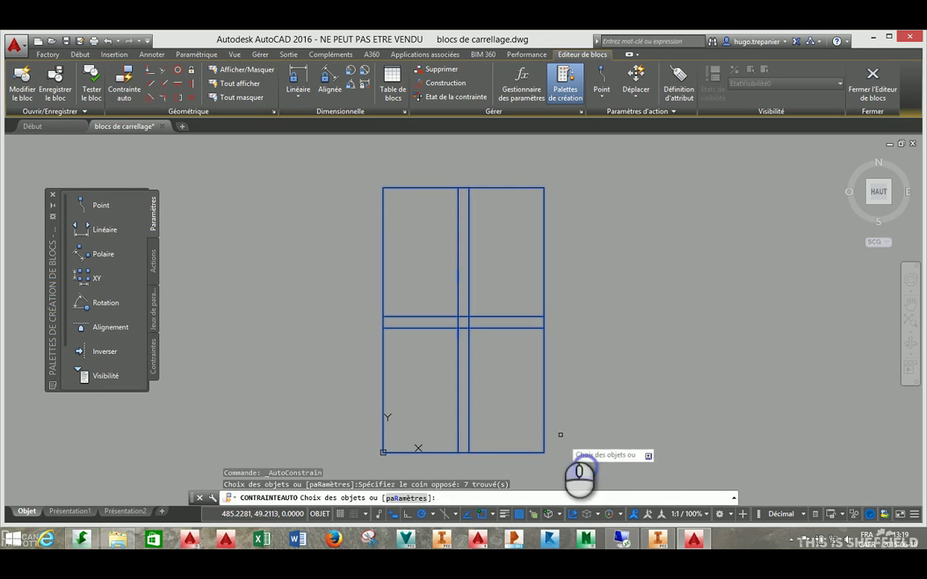
pyautogui.press('Return')
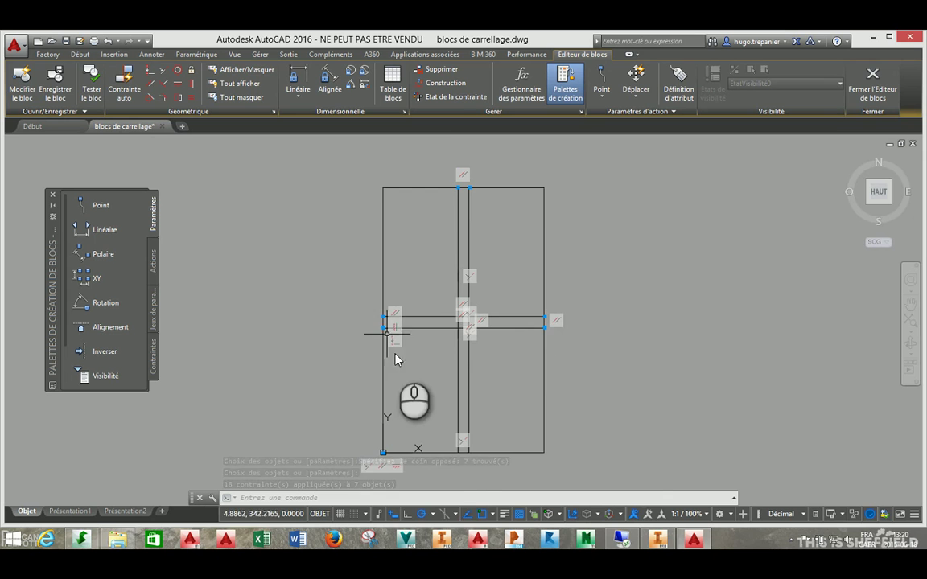
# - Add a coincident constraint tying the lower end of the left inner vertical line to the rectangle's bottom edge, using the Objet option
pyautogui.scroll(2, 459, 459)
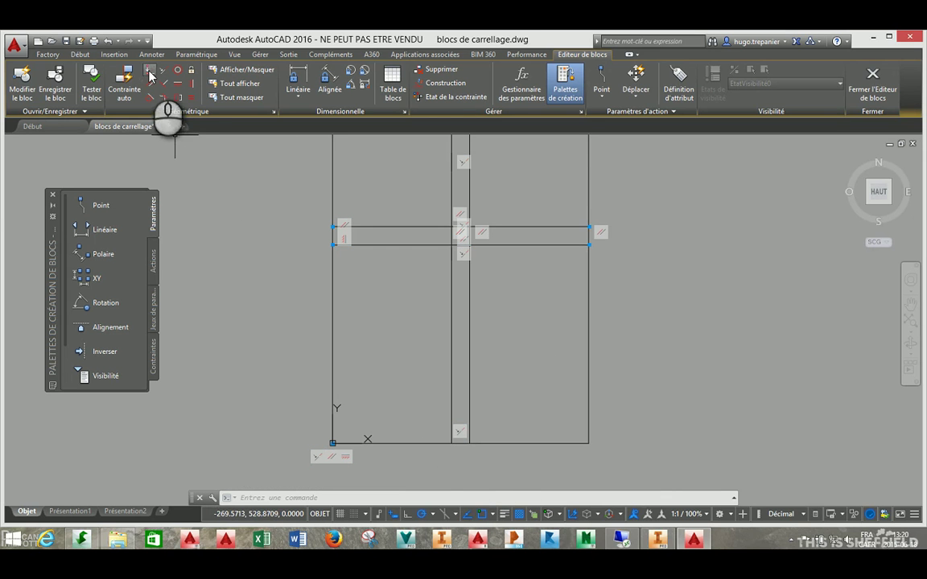
pyautogui.click(150, 75)
pyautogui.click(451, 418)
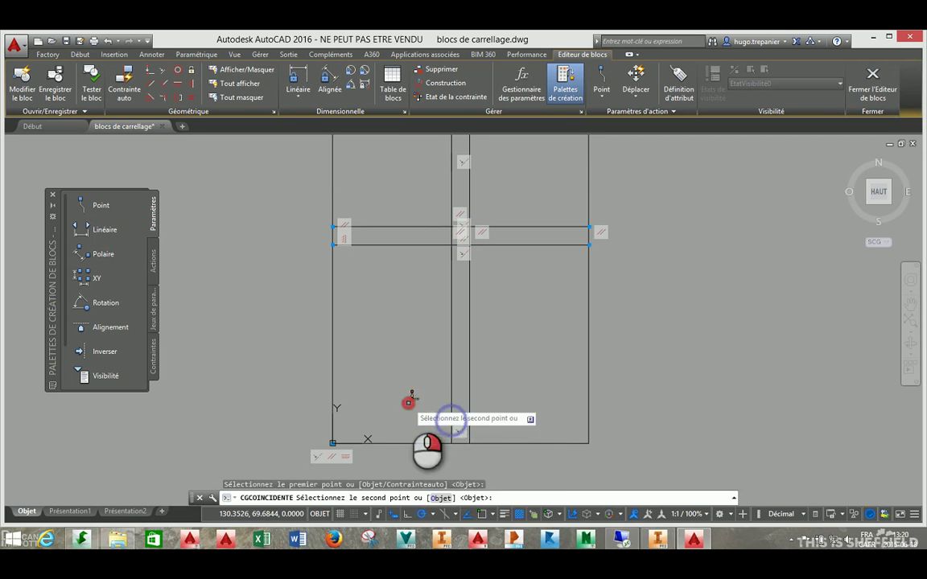
pyautogui.rightClick(411, 400)
pyautogui.click(447, 450)
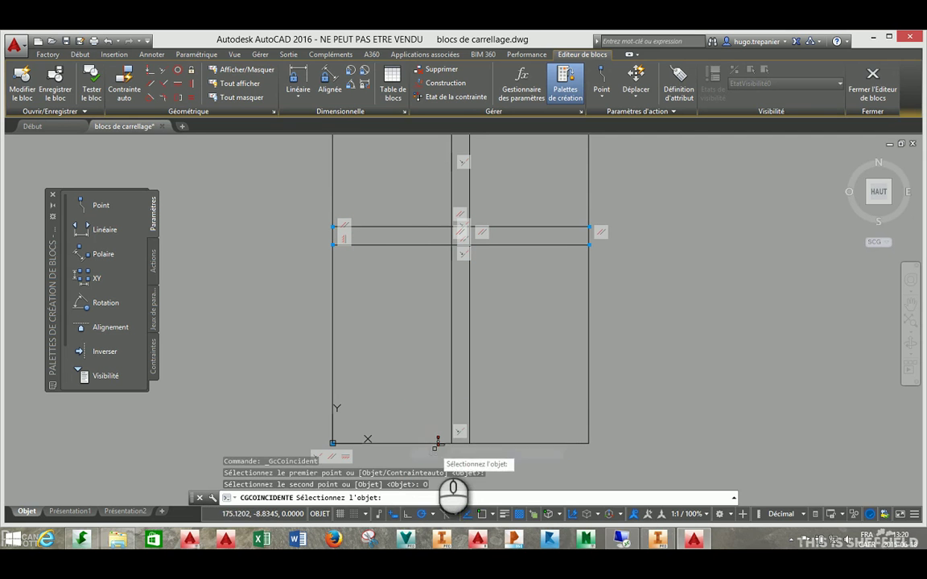
pyautogui.click(439, 441)
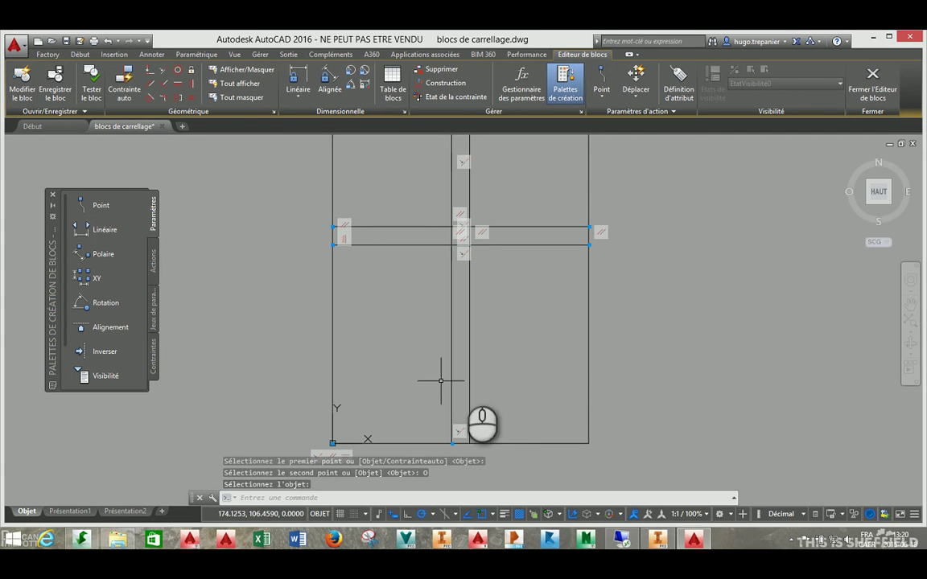
# - Add a coincident constraint tying the lower end of the right inner vertical line to the rectangle's bottom edge, using the Objet option
pyautogui.rightClick(509, 370)
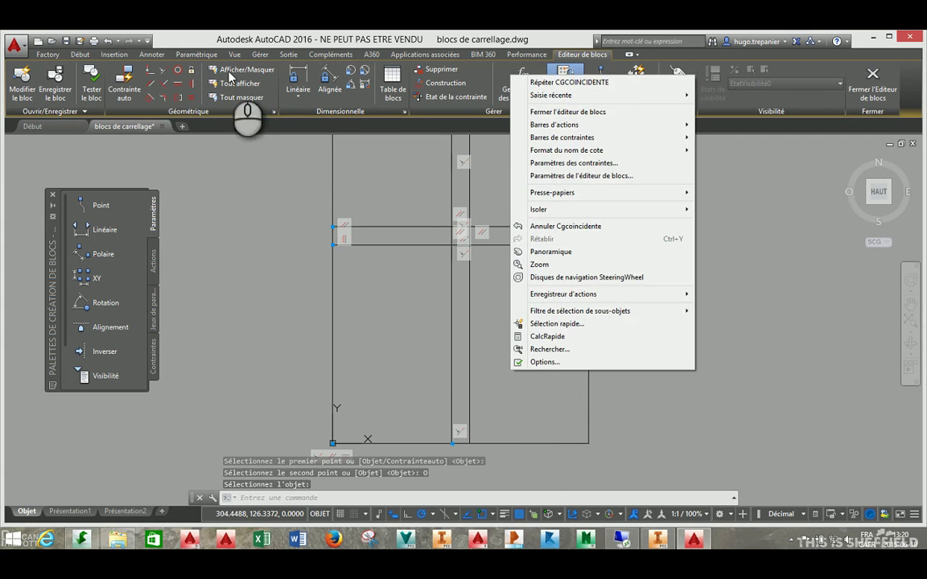
pyautogui.click(151, 74)
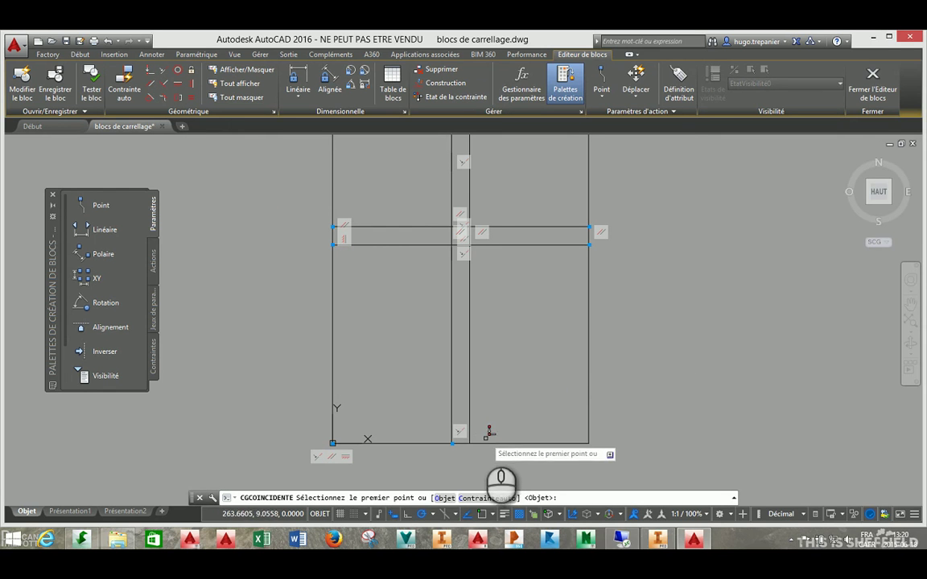
pyautogui.click(471, 424)
pyautogui.rightClick(491, 417)
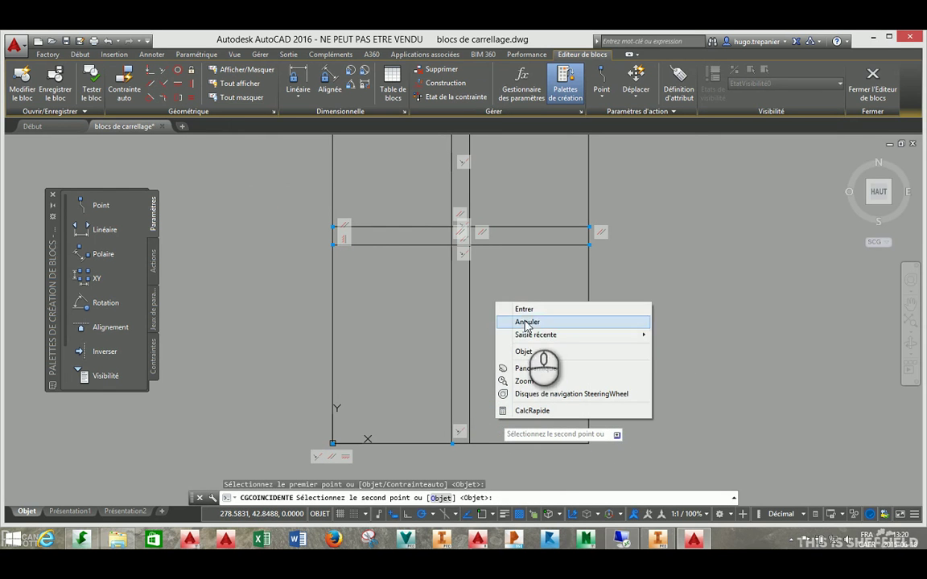
pyautogui.click(529, 352)
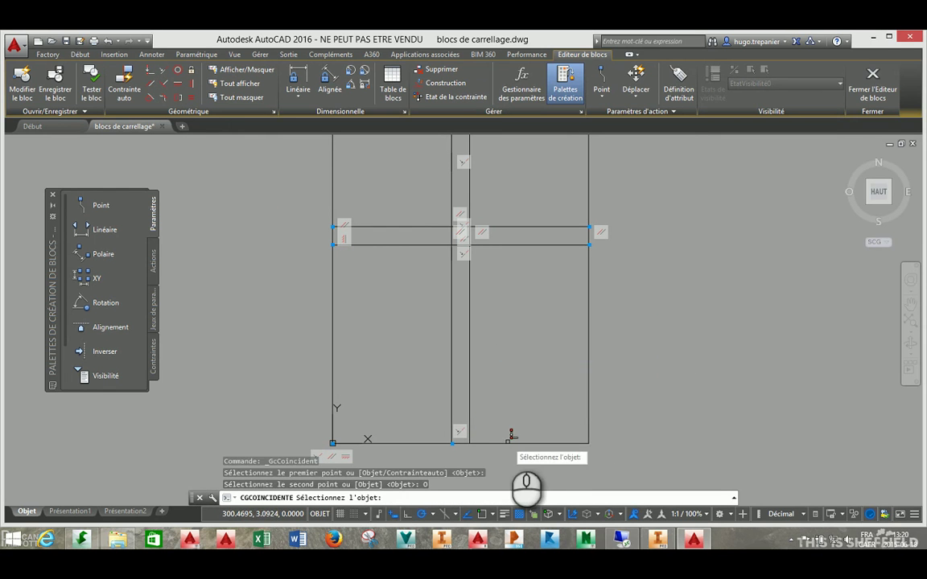
pyautogui.press('Escape')
# - Fix the rectangle's lower-left corner in place with a Fix constraint
pyautogui.scroll(2, 353, 372)
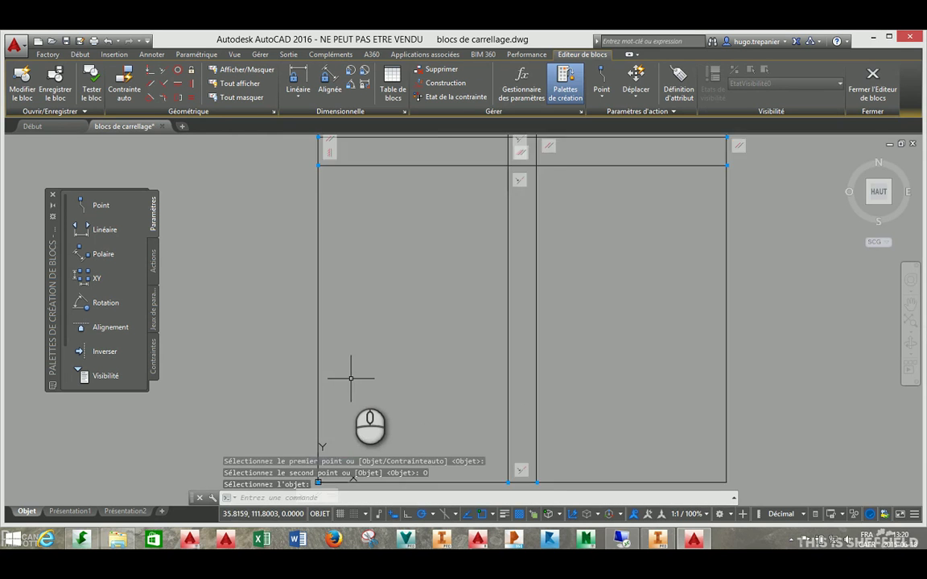
pyautogui.scroll(-4, 338, 373)
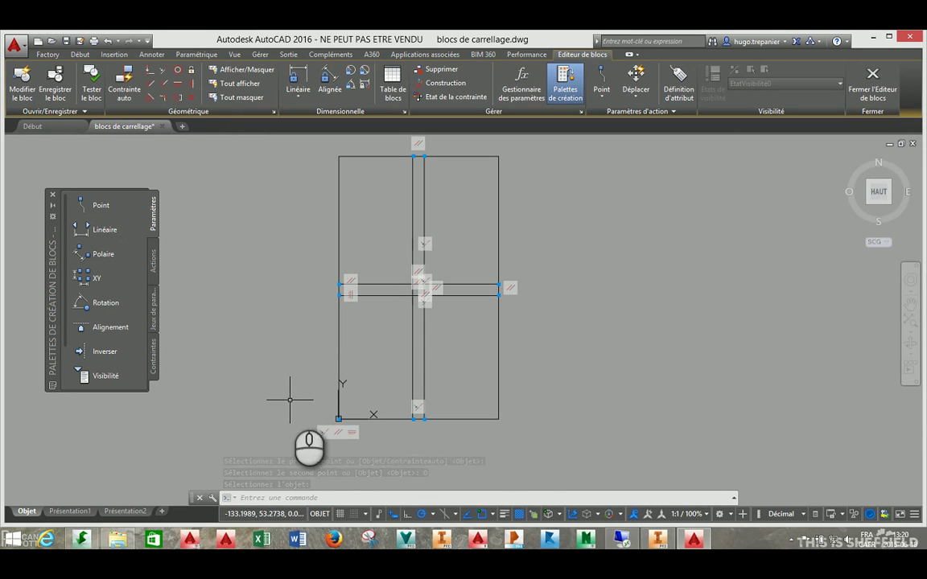
pyautogui.click(191, 83)
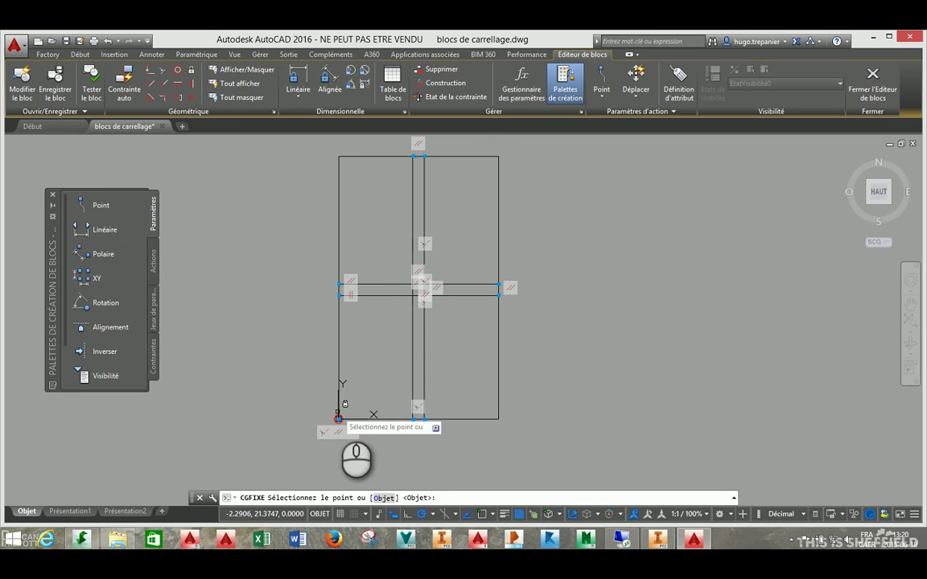
pyautogui.click(338, 417)
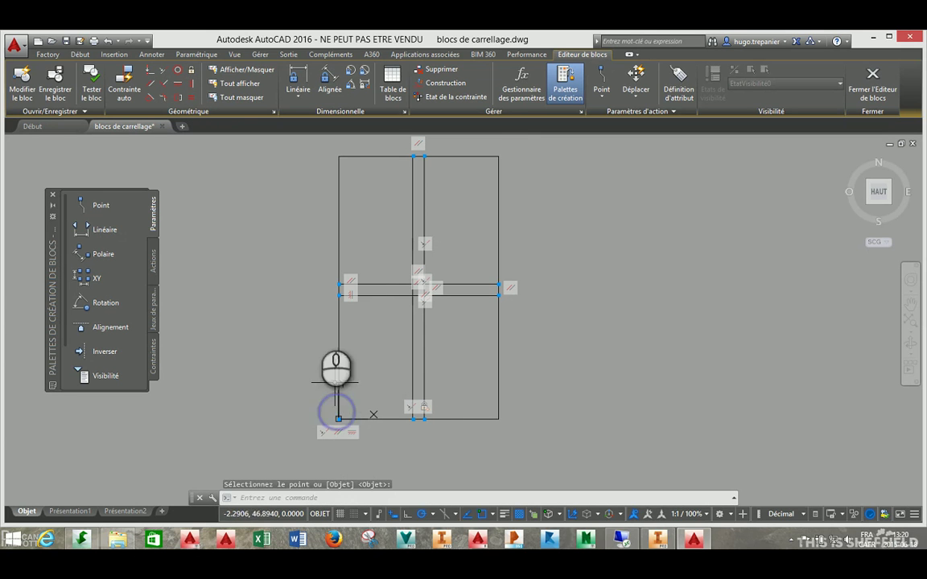
# - Add a linear constraint parameter for the rectangle's width, from its lower-left to its lower-right corner, placed below the bottom edge
pyautogui.click(298, 77)
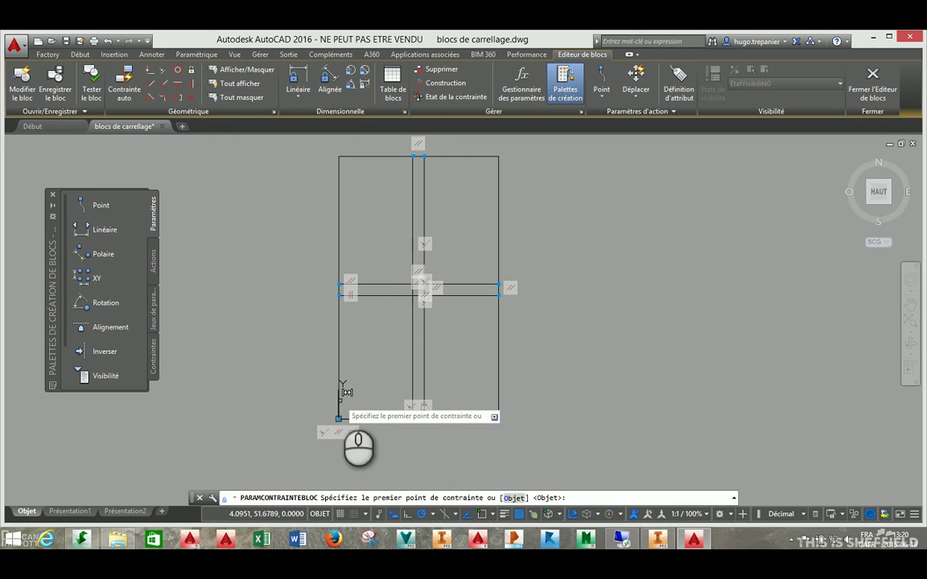
pyautogui.click(339, 419)
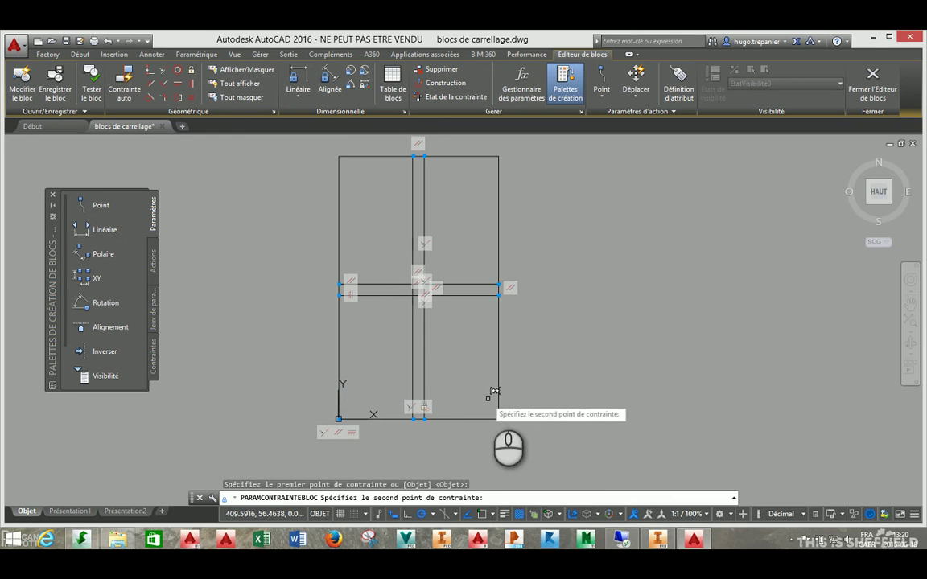
pyautogui.click(498, 419)
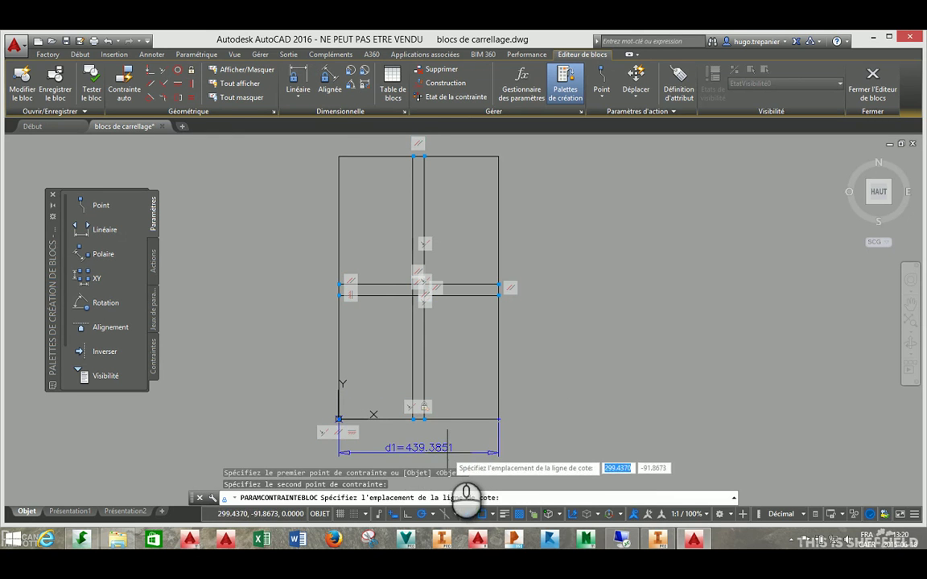
pyautogui.click(432, 450)
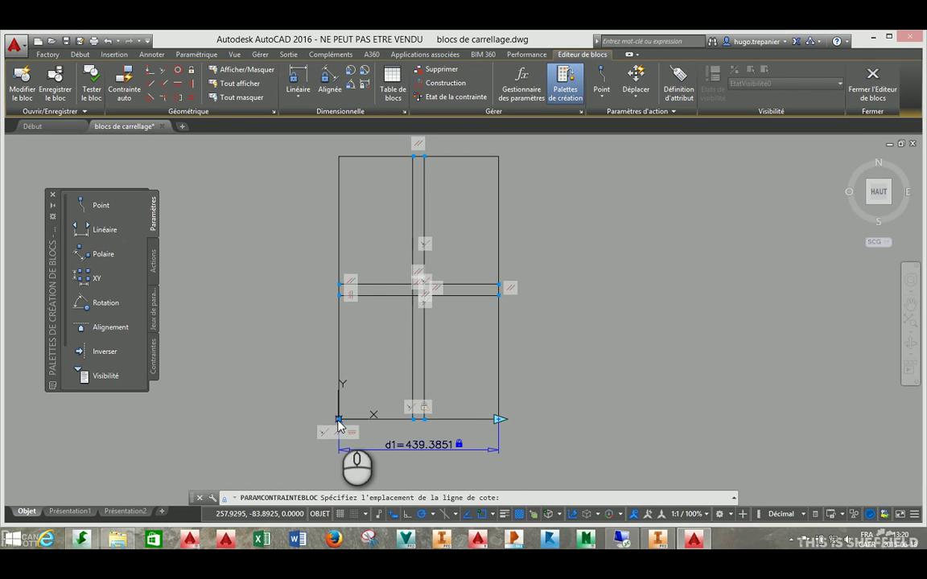
pyautogui.click(385, 441)
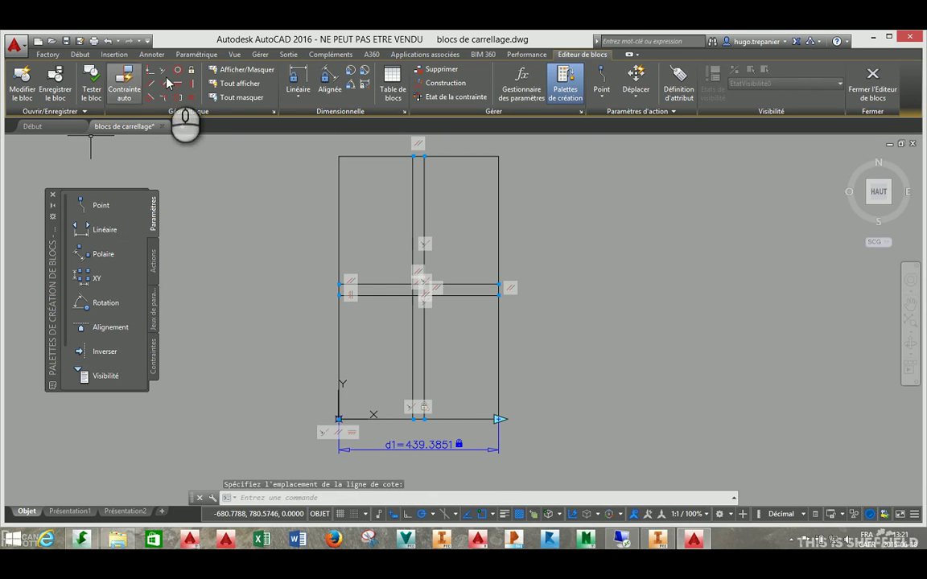
# - Add a linear constraint parameter for the rectangle's height, from its lower-left to its upper-left corner, placed outside the left edge
pyautogui.click(296, 77)
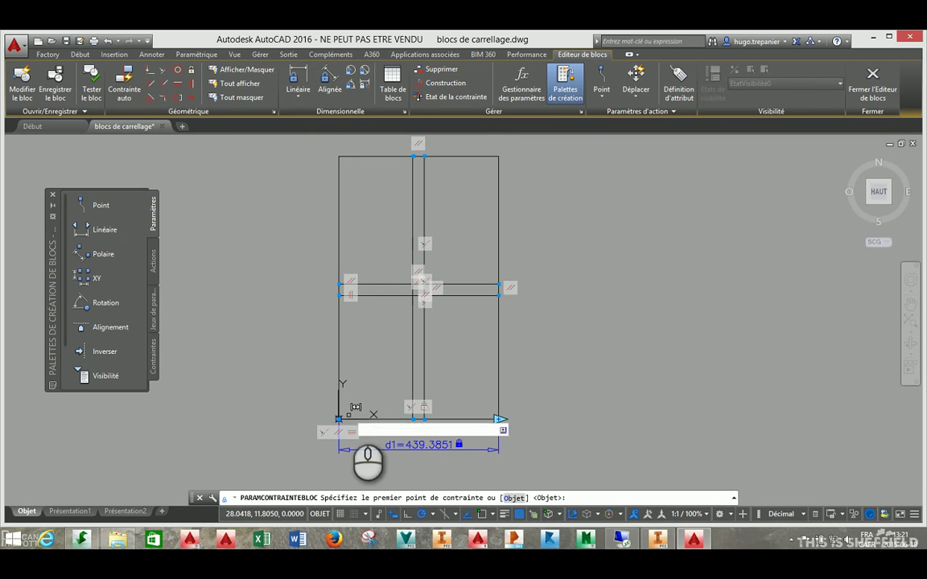
pyautogui.click(338, 419)
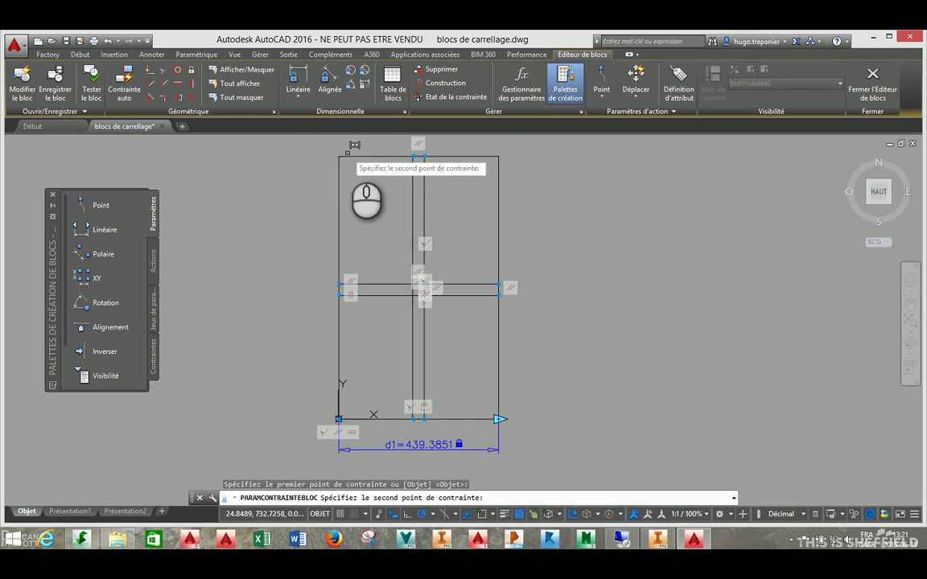
pyautogui.click(338, 156)
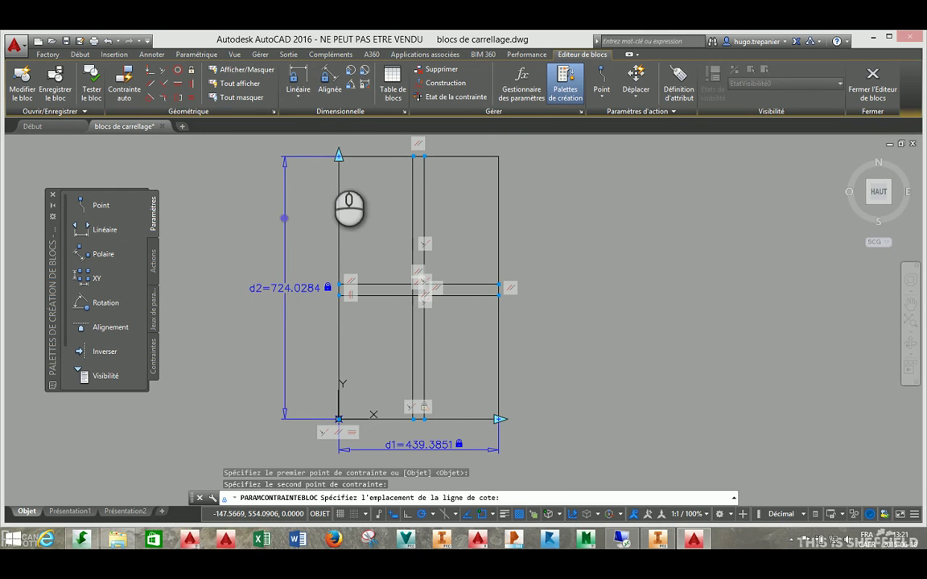
pyautogui.click(231, 264)
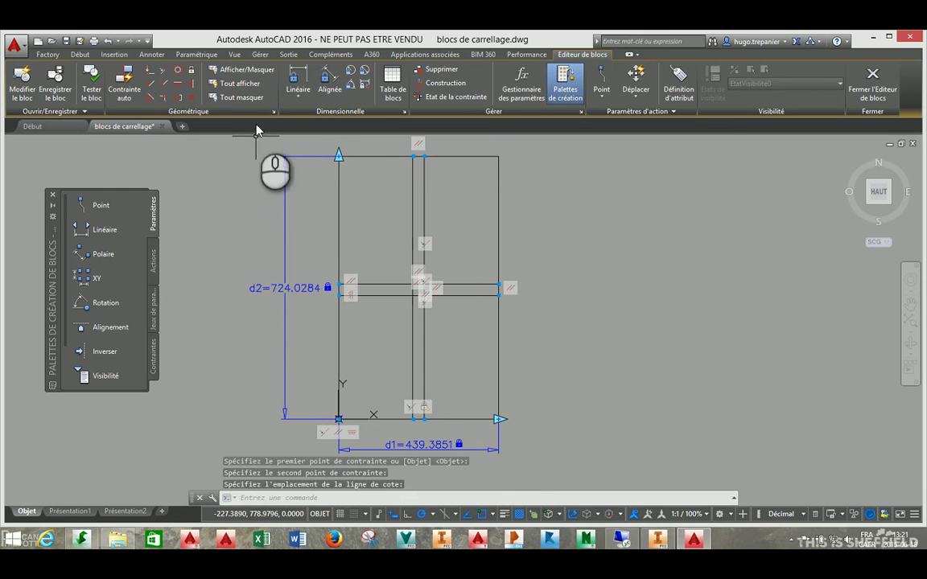
# - Add a linear constraint parameter for the gap between the upper ends of the two inner vertical lines, placed above the rectangle
pyautogui.click(297, 85)
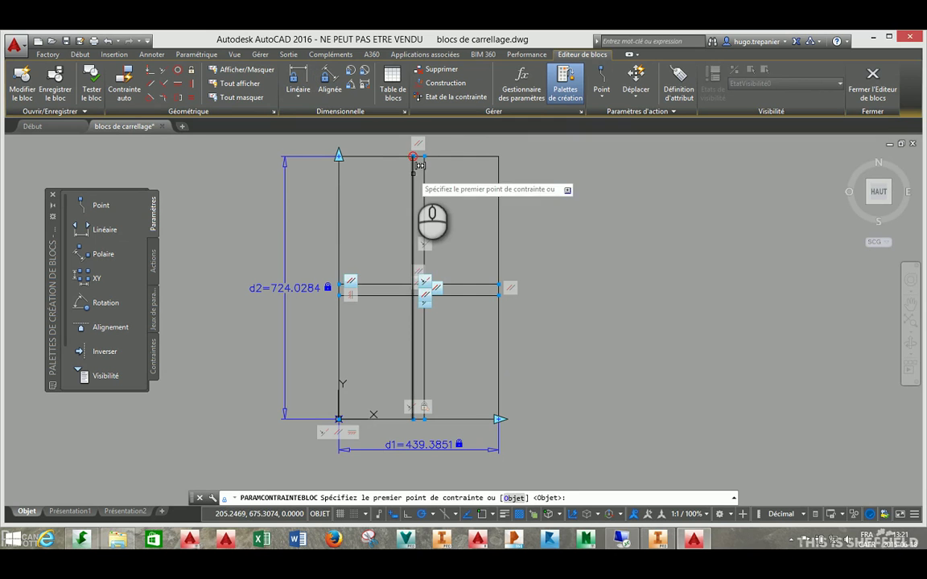
pyautogui.click(412, 183)
pyautogui.click(424, 170)
pyautogui.click(414, 143)
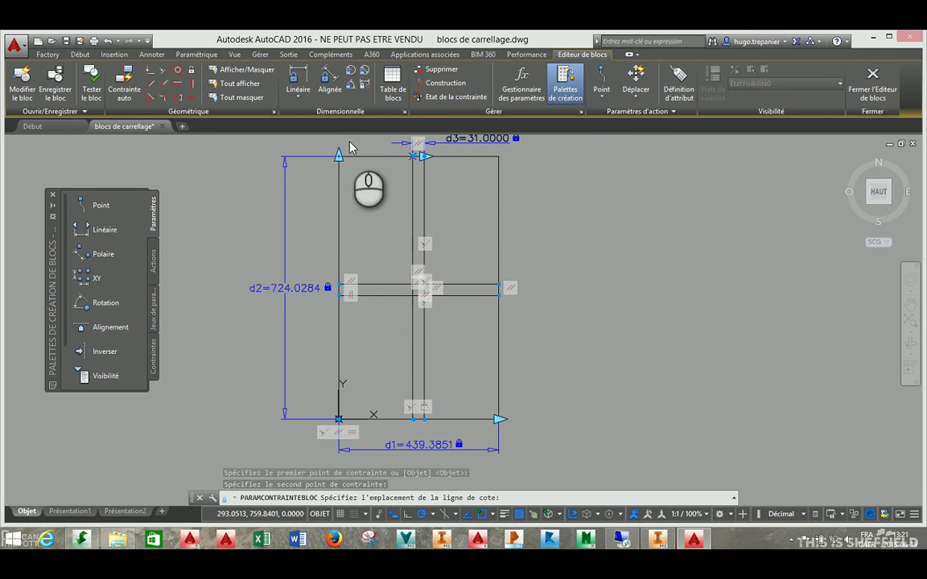
# - Add a linear constraint parameter for the gap between the right ends of the two inner horizontal lines and set its expression to d3
pyautogui.click(298, 85)
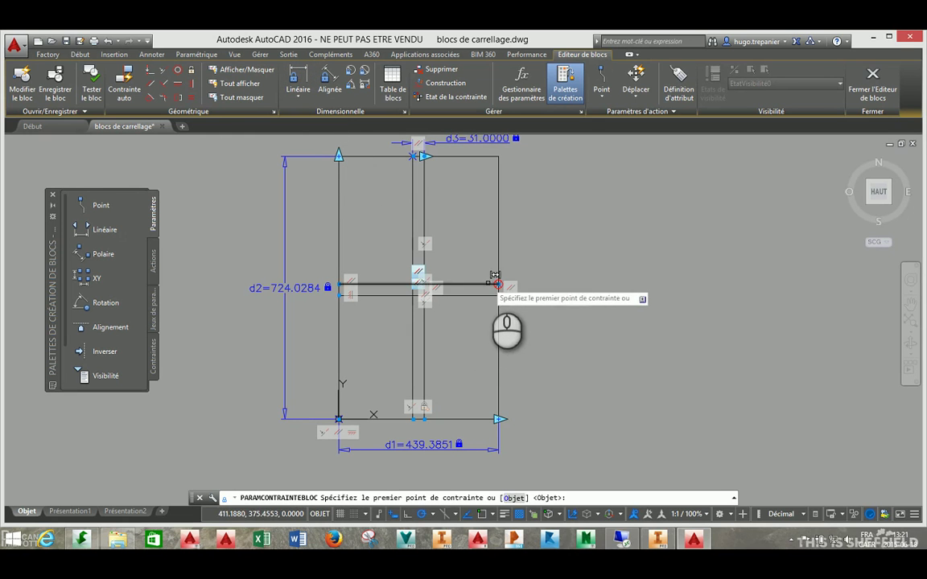
pyautogui.click(498, 283)
pyautogui.click(497, 296)
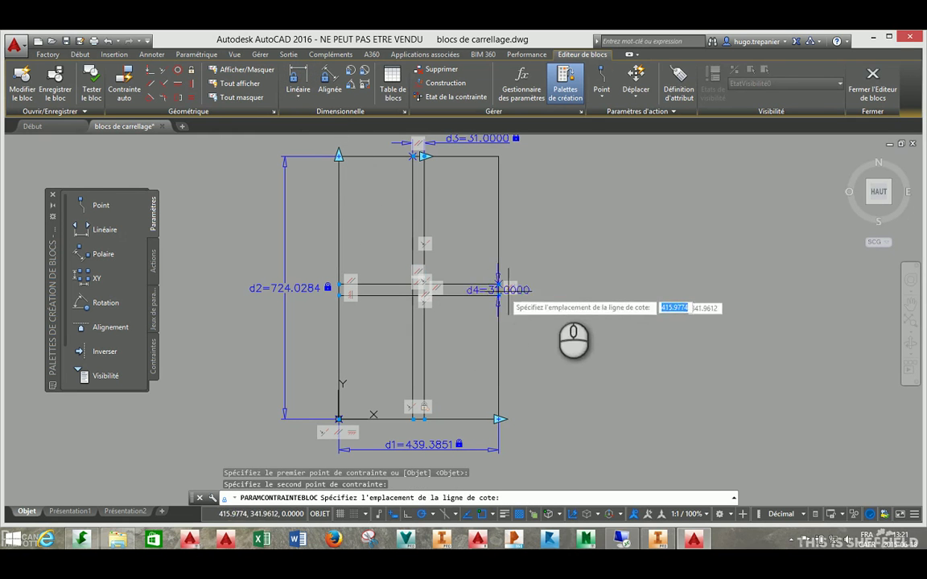
pyautogui.click(562, 319)
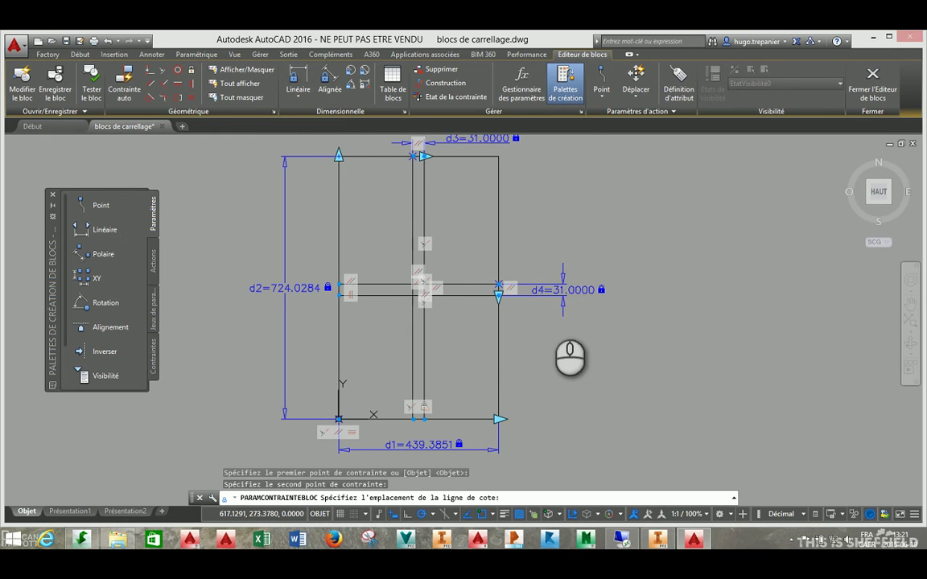
pyautogui.click(469, 148)
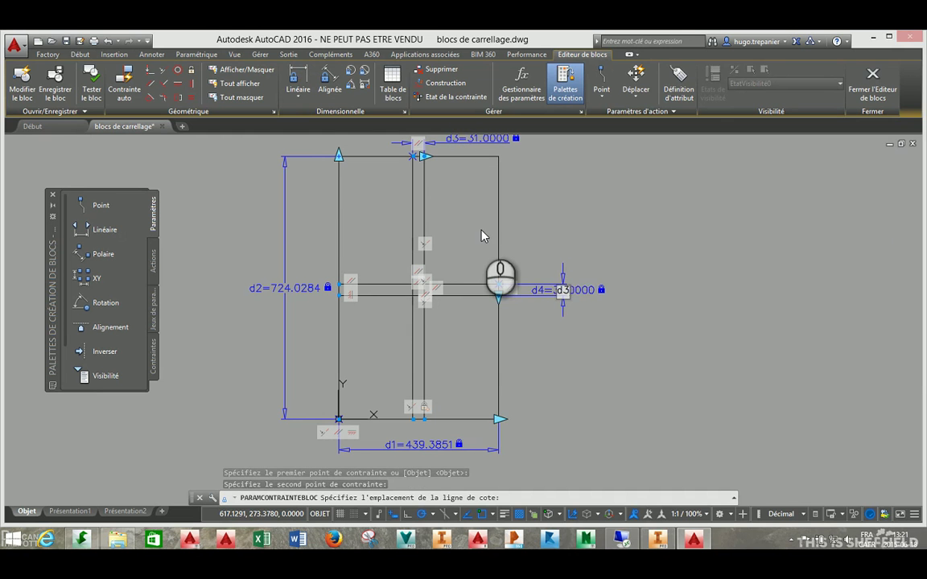
pyautogui.press('Return')
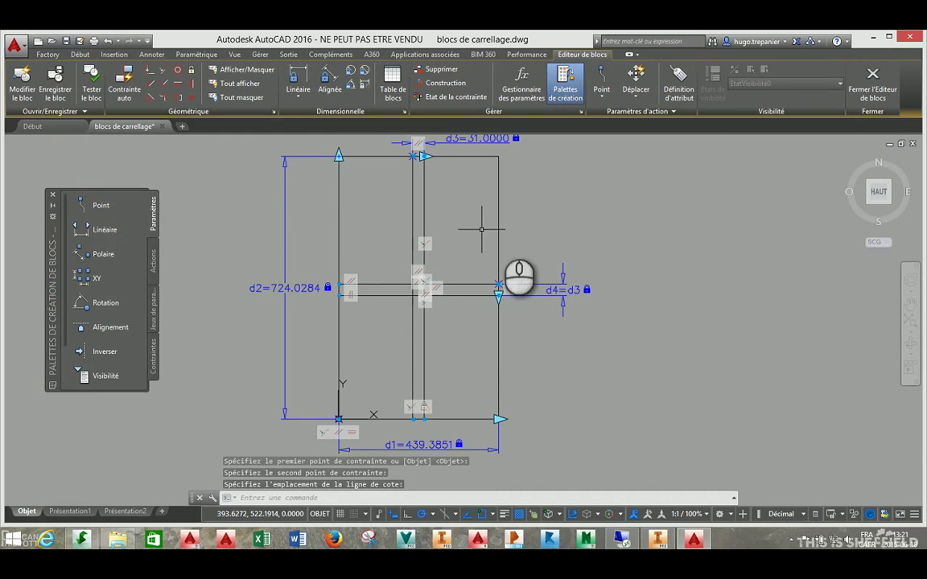
# - Close the block editor and save the changes to the block definition
pyautogui.click(870, 81)
pyautogui.click(357, 272)
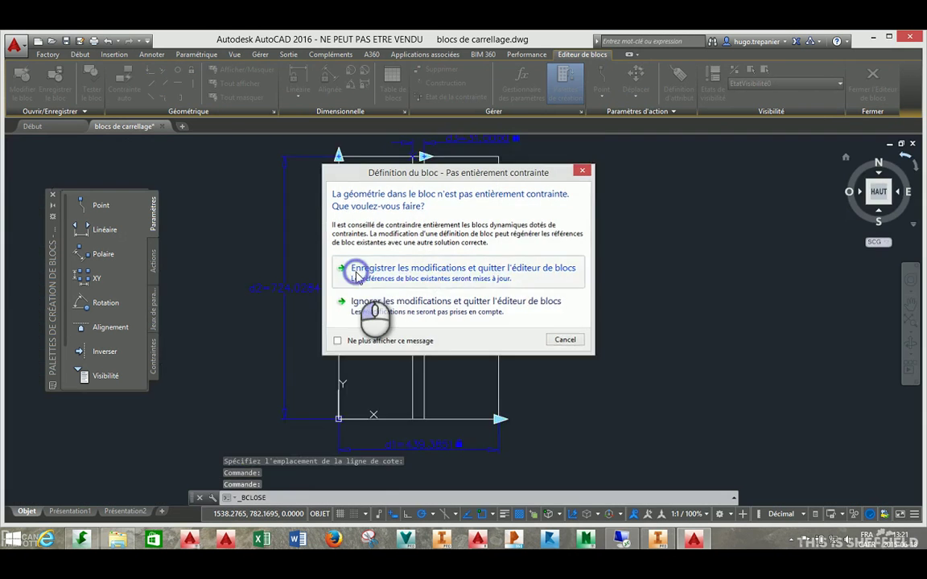
# - Select the block reference and stretch its width, height and joint gap larger with its parameter grips
pyautogui.click(408, 184)
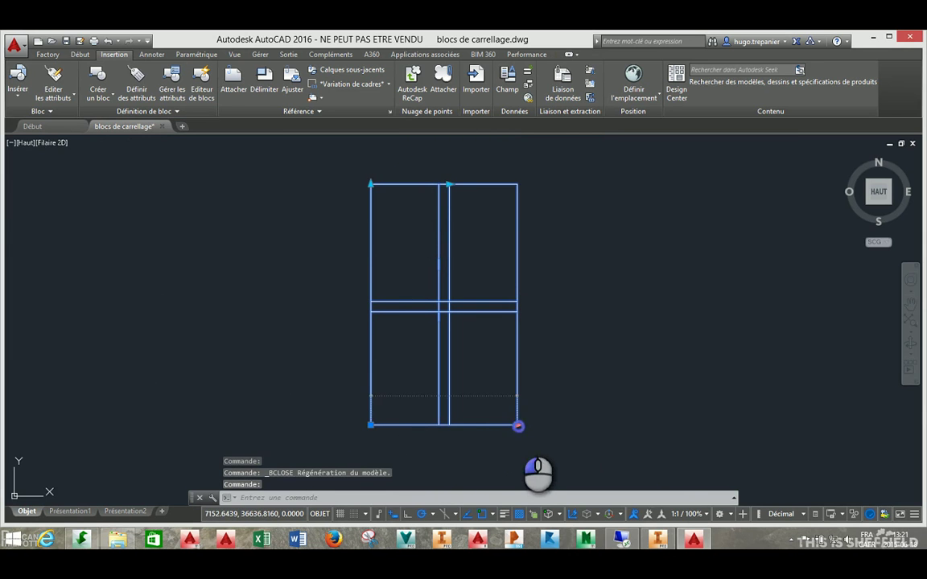
pyautogui.click(517, 424)
pyautogui.click(665, 424)
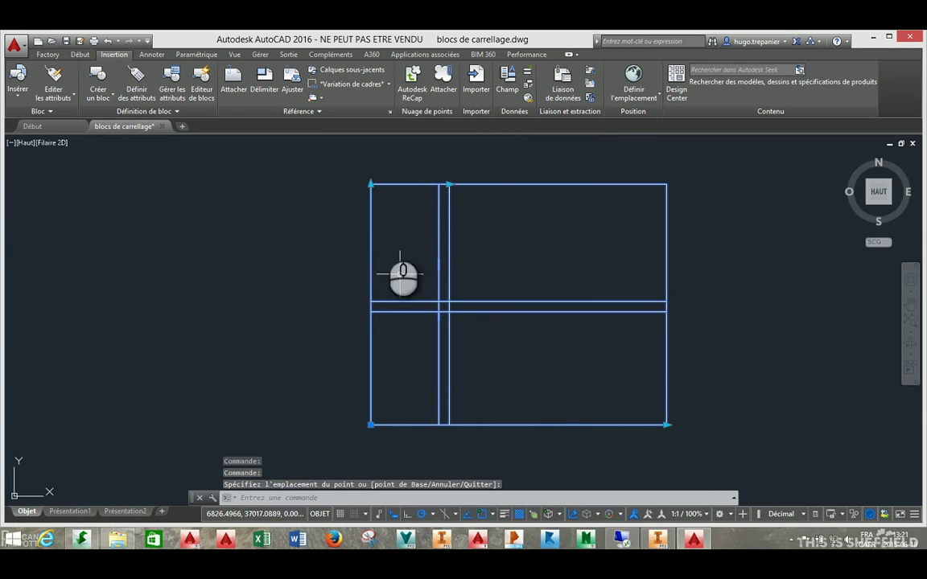
pyautogui.click(369, 153)
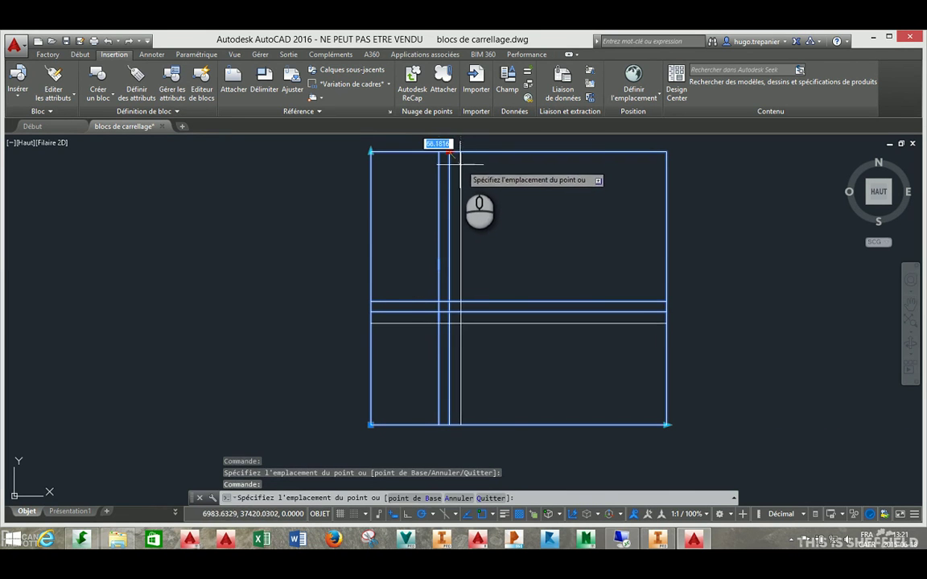
pyautogui.click(459, 151)
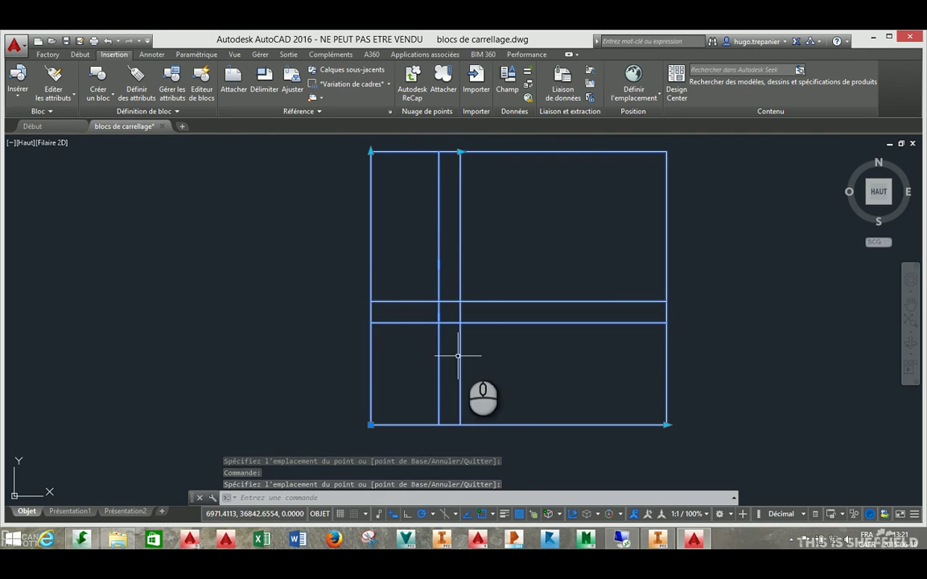
# - Reopen the stretched block in the block editor
pyautogui.rightClick(379, 303)
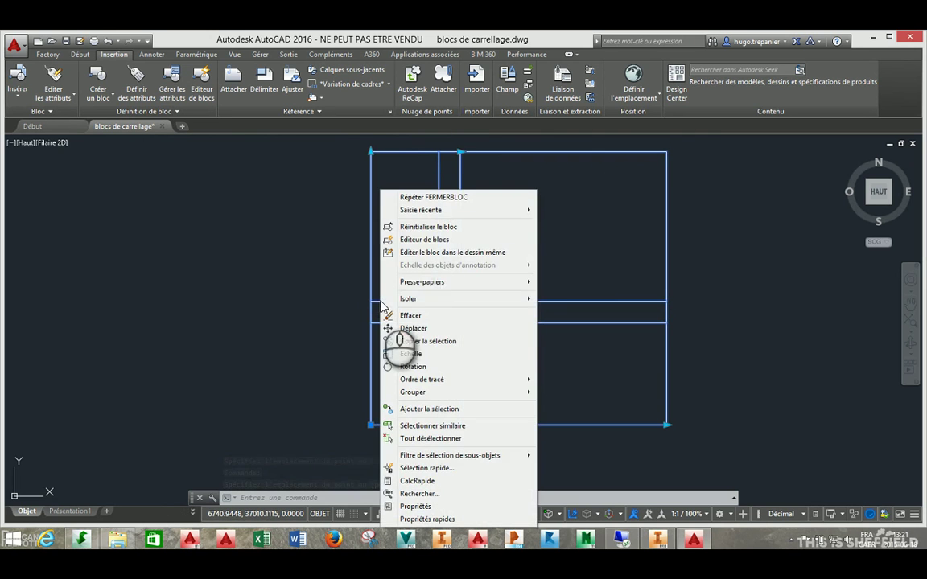
pyautogui.click(414, 238)
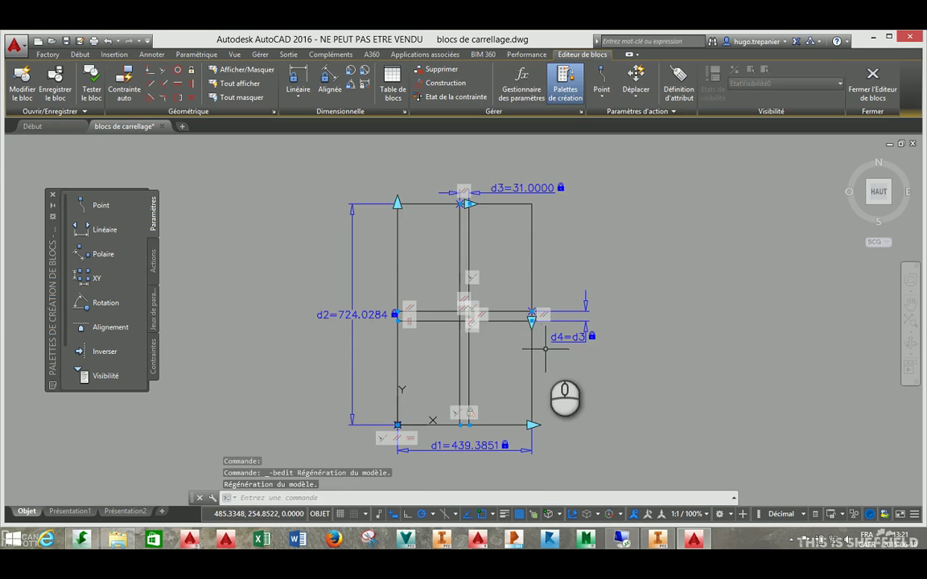
pyautogui.scroll(2, 482, 242)
pyautogui.moveTo(479, 250)
pyautogui.mouseDown(button='middle')
pyautogui.moveTo(497, 408)
pyautogui.moveTo(497, 257)
pyautogui.mouseUp(button='middle')
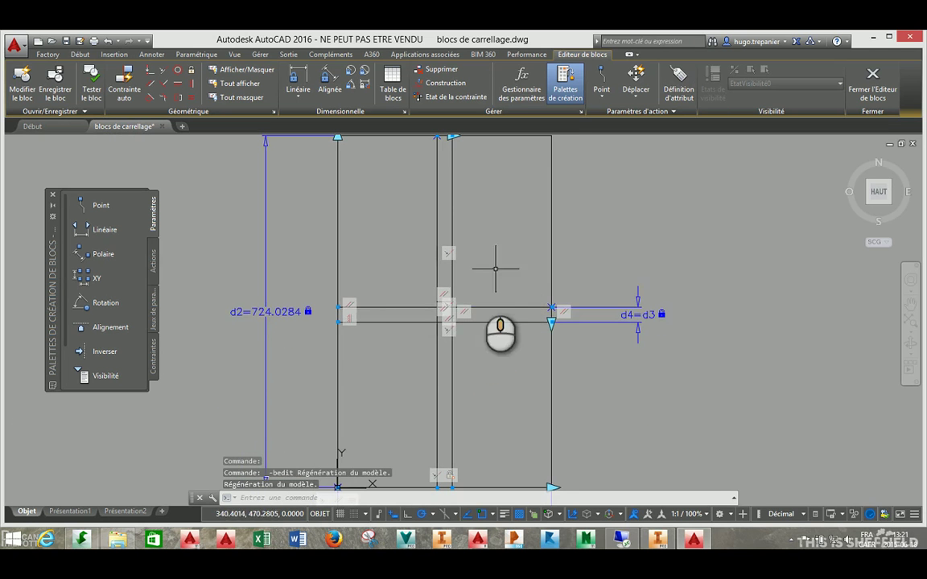
pyautogui.scroll(-2, 476, 337)
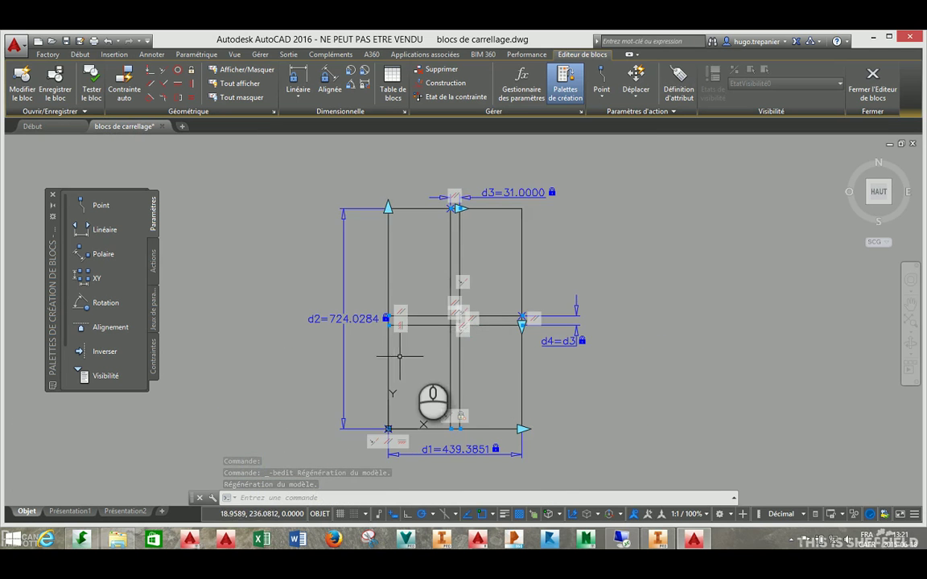
# - Draw a horizontal line from the midpoint of the rectangle's left edge to the midpoint of its right edge, using midpoint snaps
pyautogui.scroll(2, 419, 344)
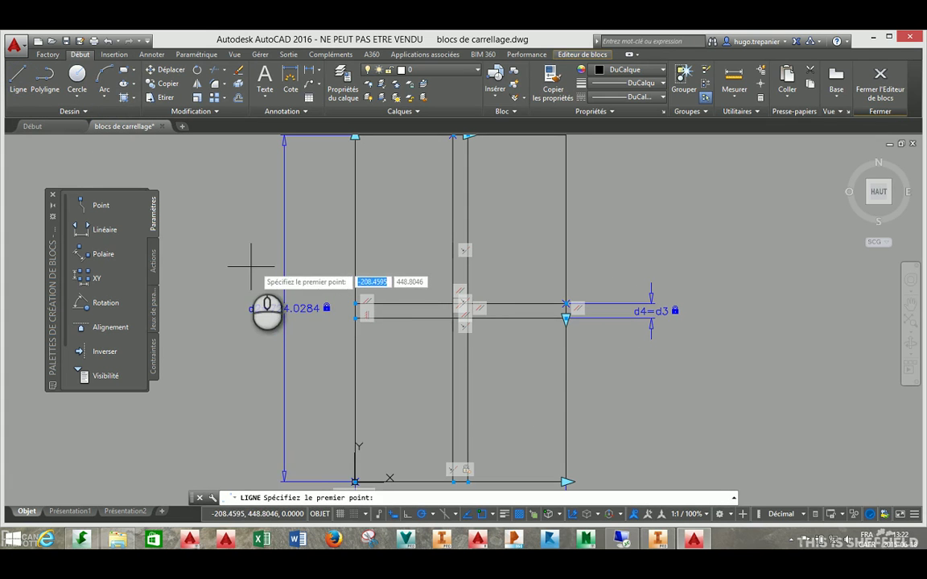
pyautogui.keyDown('shift'); pyautogui.rightClick(246, 261); pyautogui.keyUp('shift')
pyautogui.click(304, 329)
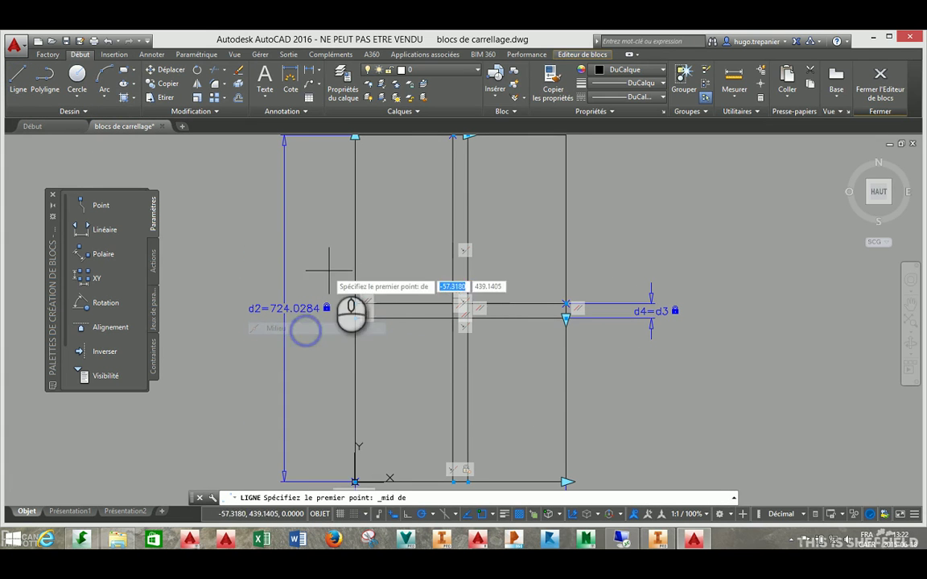
pyautogui.click(355, 258)
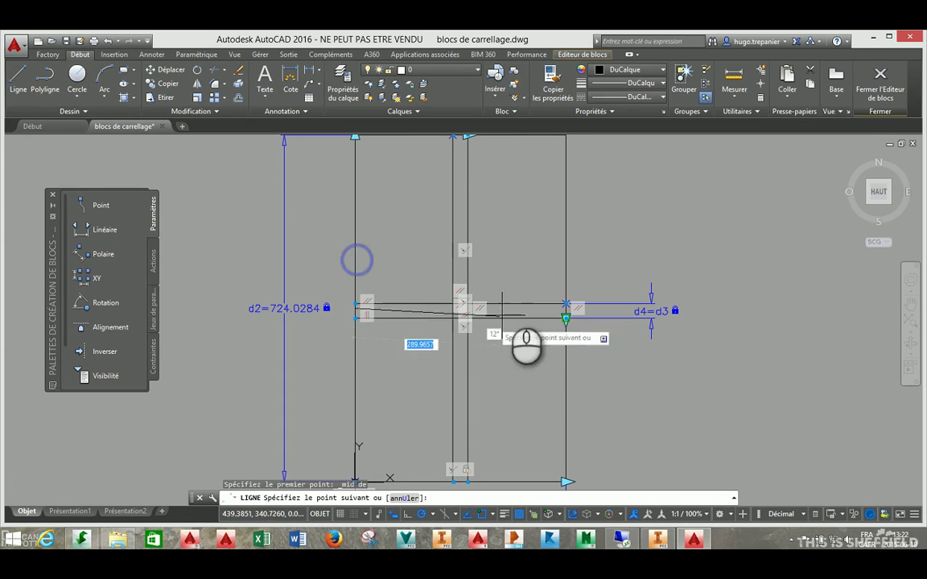
pyautogui.keyDown('shift'); pyautogui.rightClick(515, 234); pyautogui.keyUp('shift')
pyautogui.click(550, 326)
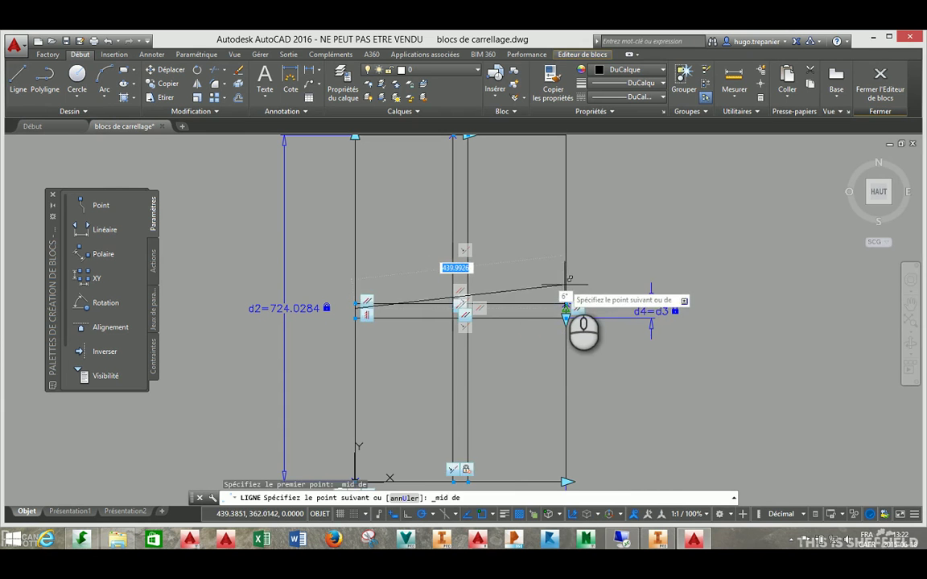
pyautogui.click(571, 283)
pyautogui.press('Return')
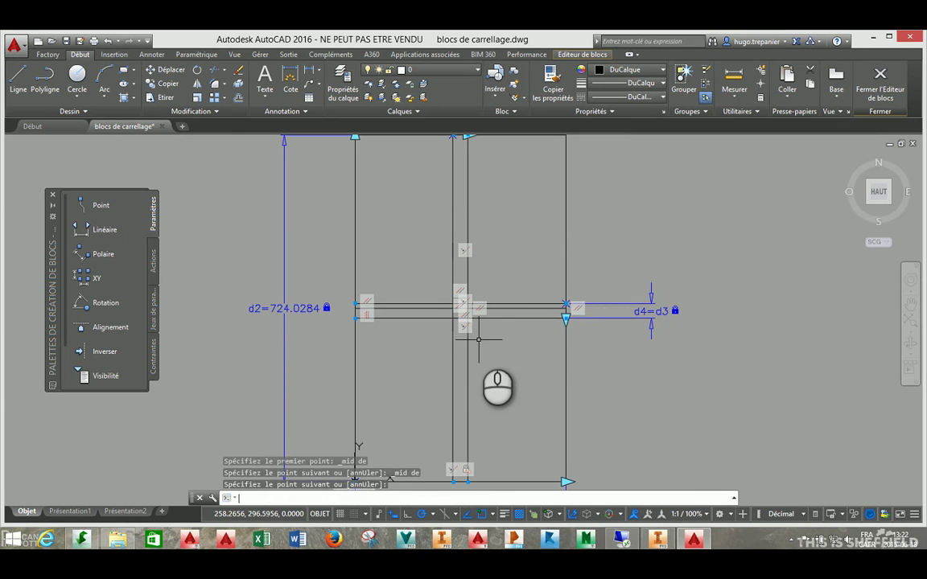
# - Draw a vertical line from the midpoint of the rectangle's top edge to the midpoint of its bottom edge, using midpoint snaps
pyautogui.scroll(4, 360, 314)
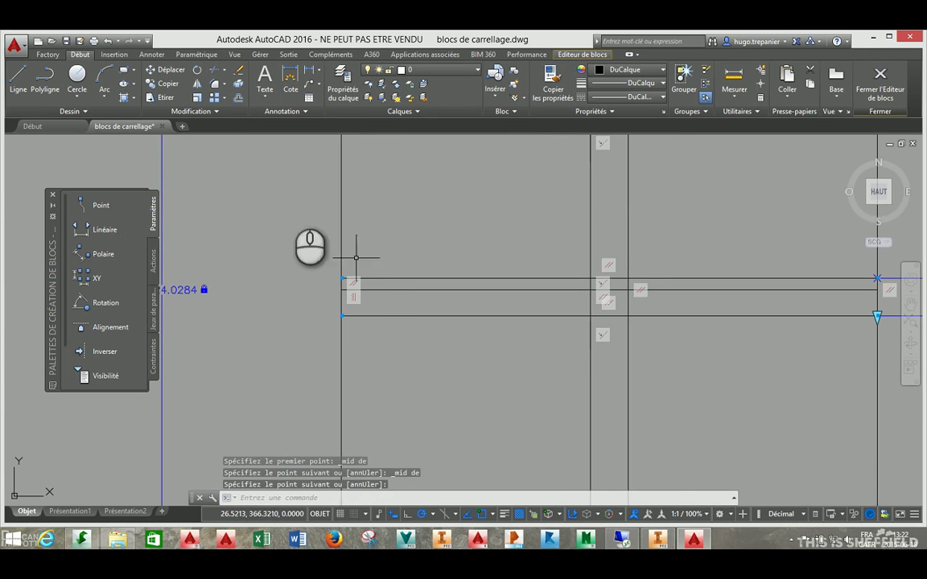
pyautogui.click(194, 57)
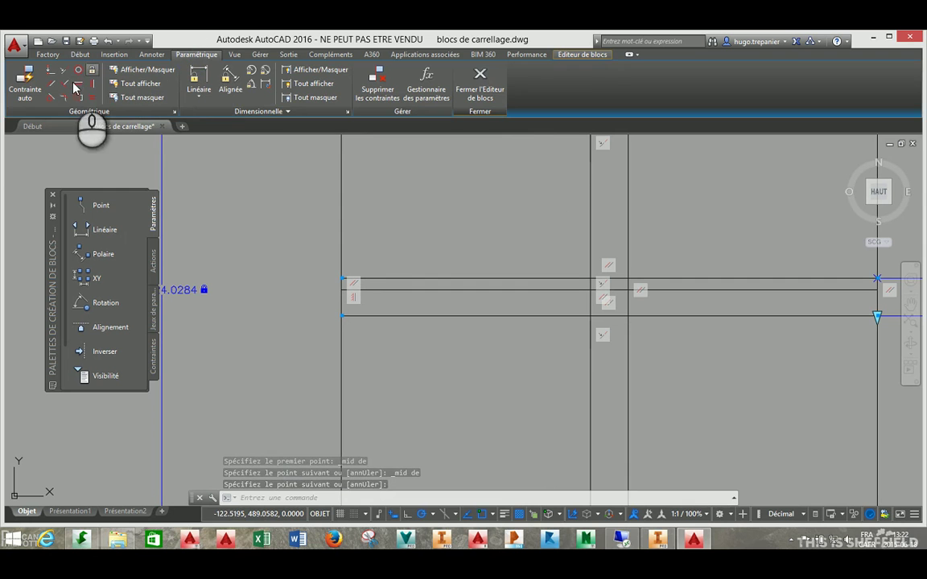
pyautogui.click(77, 56)
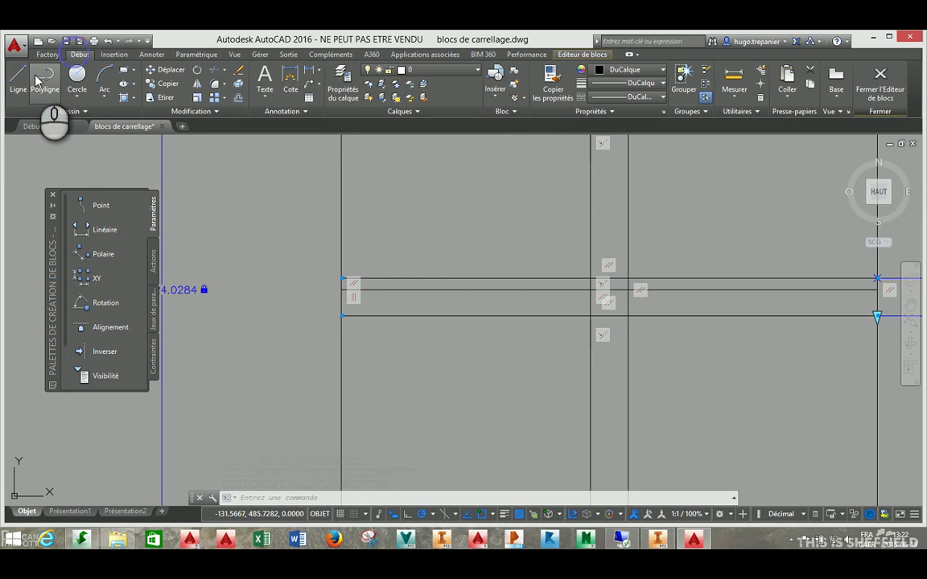
pyautogui.click(18, 78)
pyautogui.scroll(-3, 479, 309)
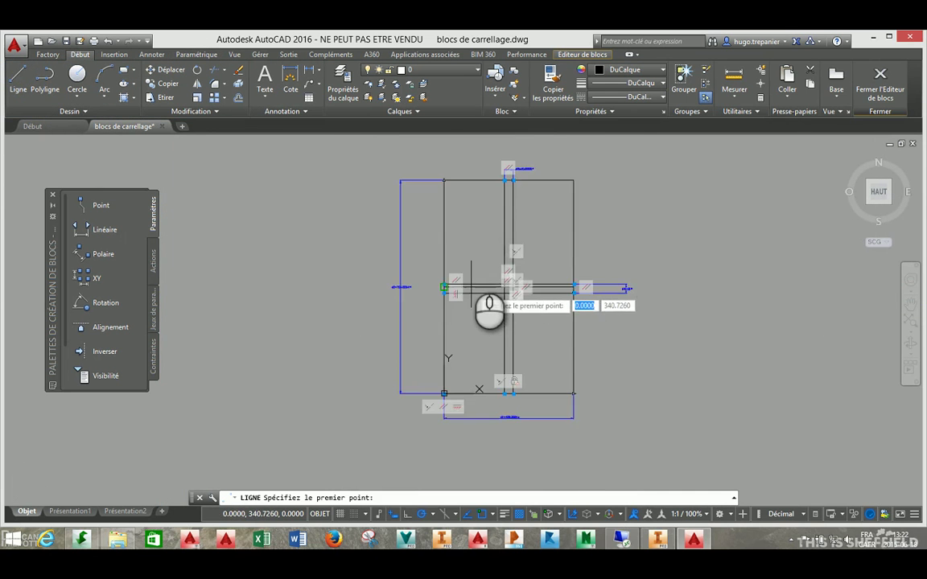
pyautogui.scroll(2, 459, 331)
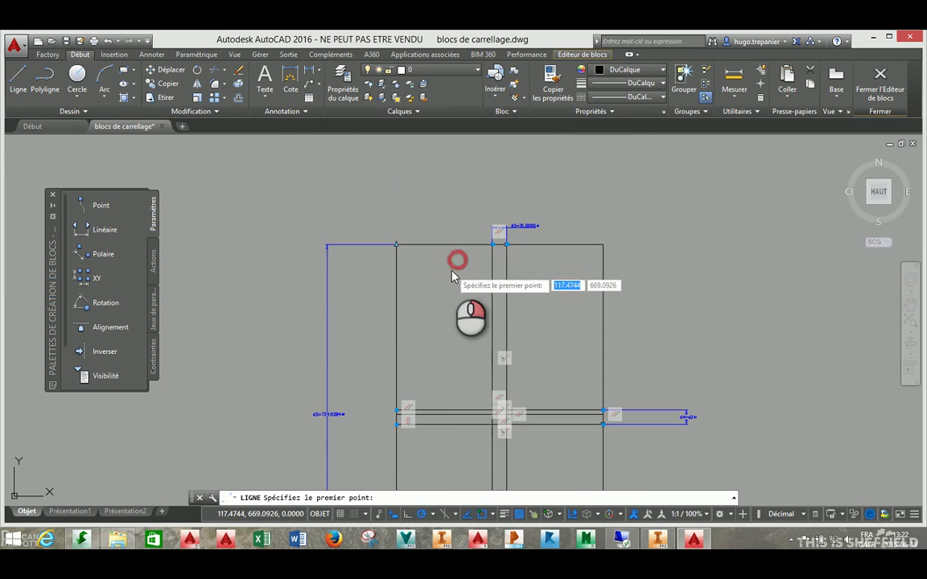
pyautogui.keyDown('shift'); pyautogui.rightClick(455, 260); pyautogui.keyUp('shift')
pyautogui.click(481, 330)
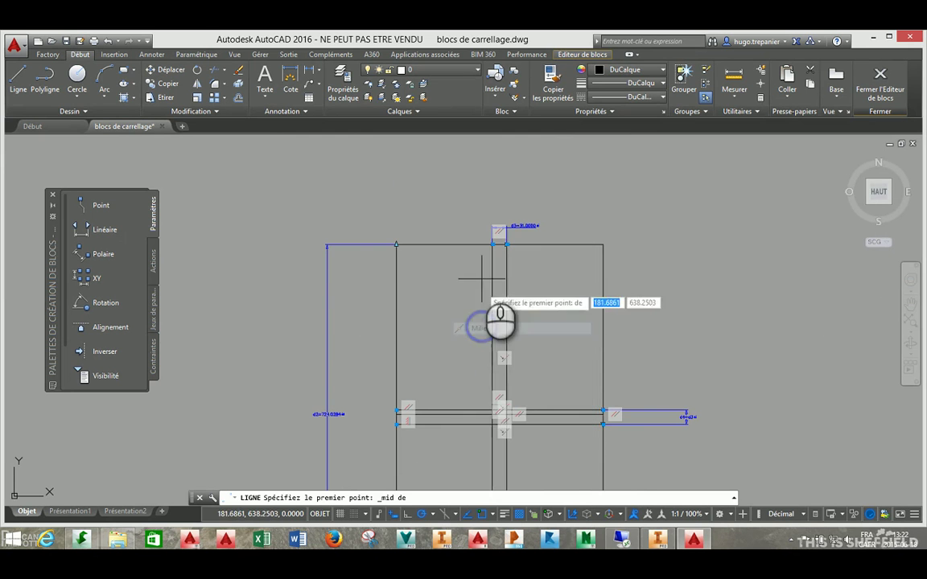
pyautogui.scroll(5, 496, 298)
pyautogui.click(542, 165)
pyautogui.scroll(-3, 542, 164)
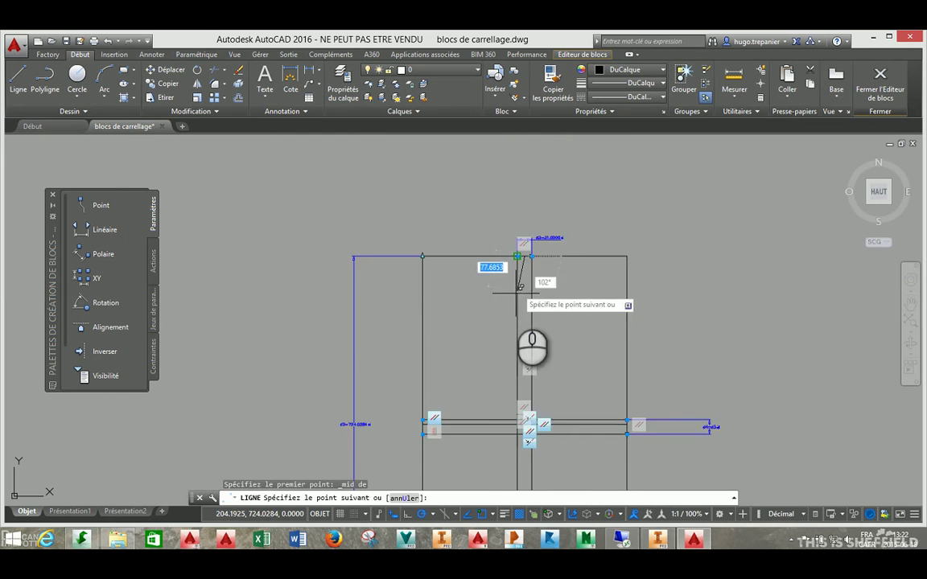
pyautogui.keyDown('shift'); pyautogui.rightClick(338, 269); pyautogui.keyUp('shift')
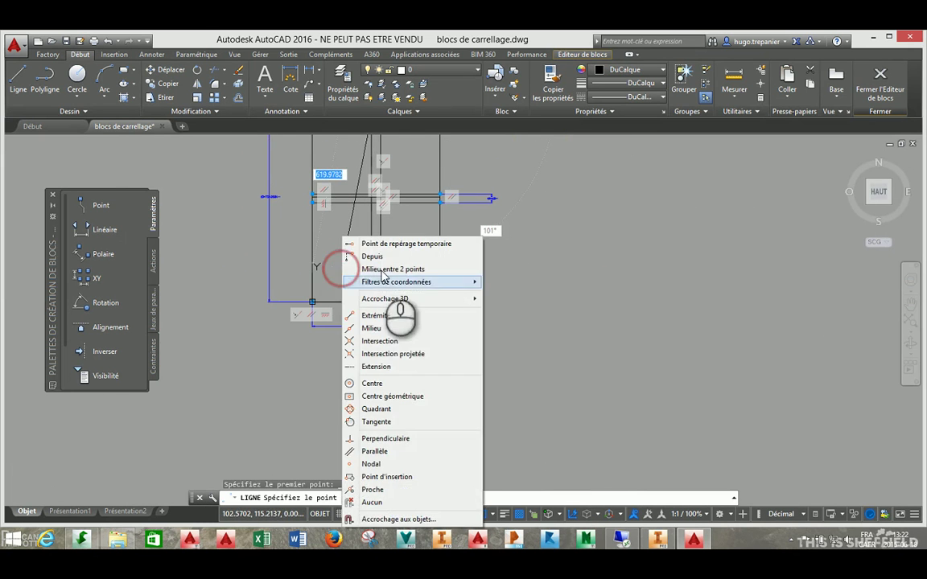
pyautogui.click(376, 328)
pyautogui.scroll(5, 376, 306)
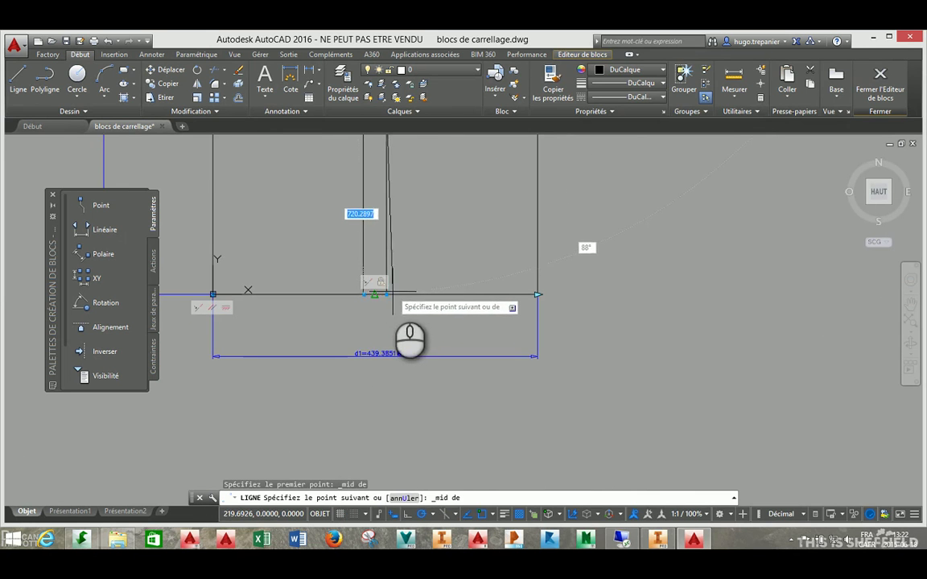
pyautogui.click(374, 293)
pyautogui.press('Return')
# - Apply a Vertical constraint to the vertical midline and a Horizontal constraint to the horizontal midline
pyautogui.moveTo(318, 235); pyautogui.dragTo(471, 429, button='middle')
pyautogui.click(182, 58)
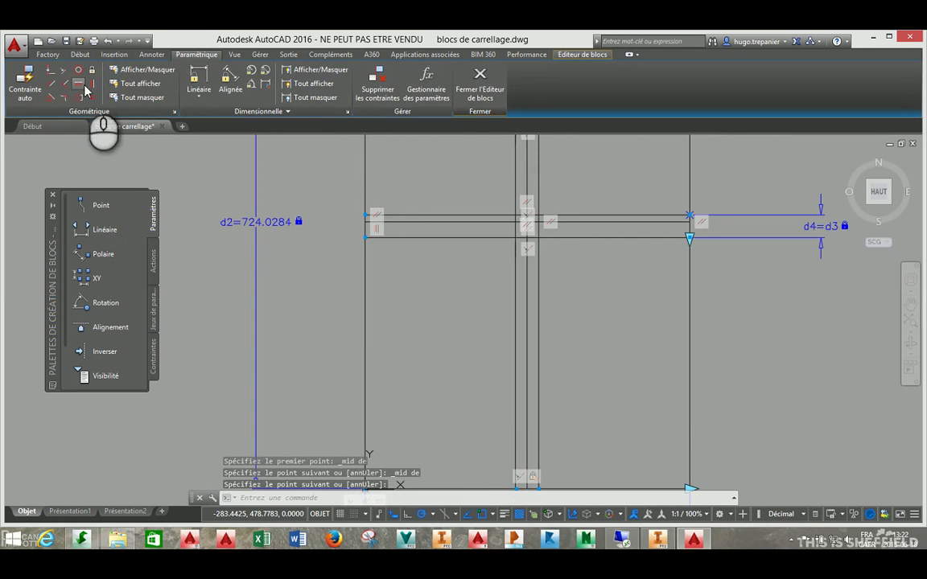
pyautogui.scroll(-2, 384, 225)
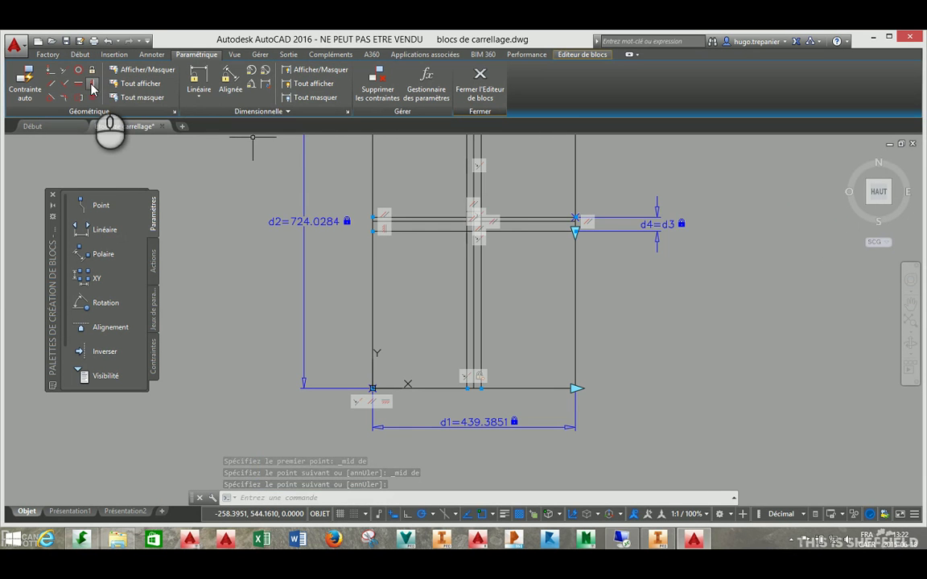
pyautogui.click(473, 186)
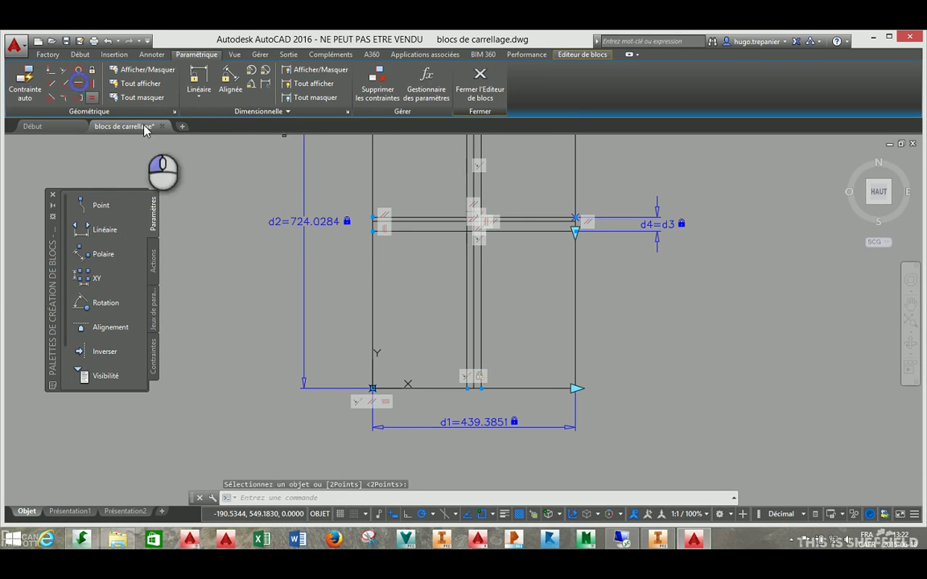
pyautogui.click(401, 222)
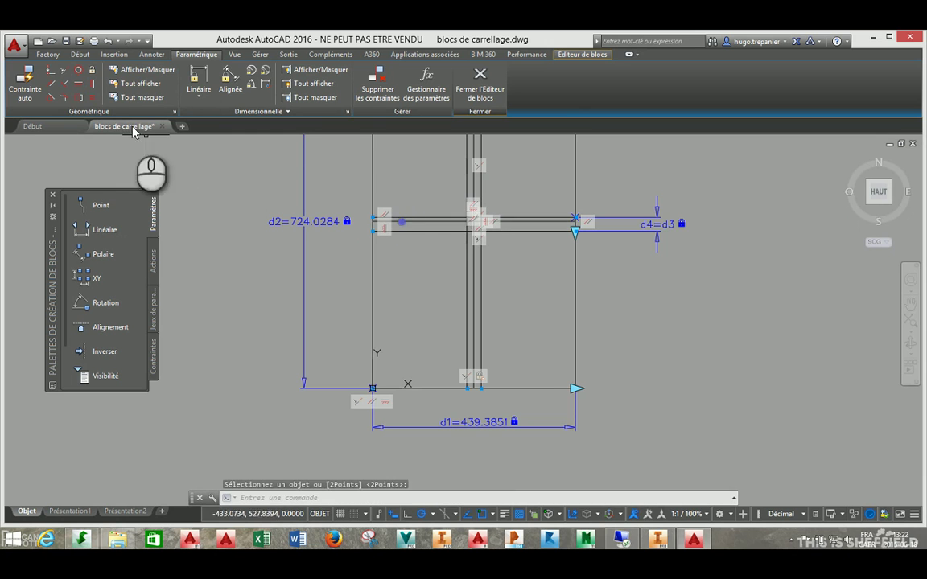
# - Constrain the vertical midline's lower endpoint coincident with the rectangle's bottom edge, using the Object option
pyautogui.click(53, 72)
pyautogui.scroll(5, 454, 358)
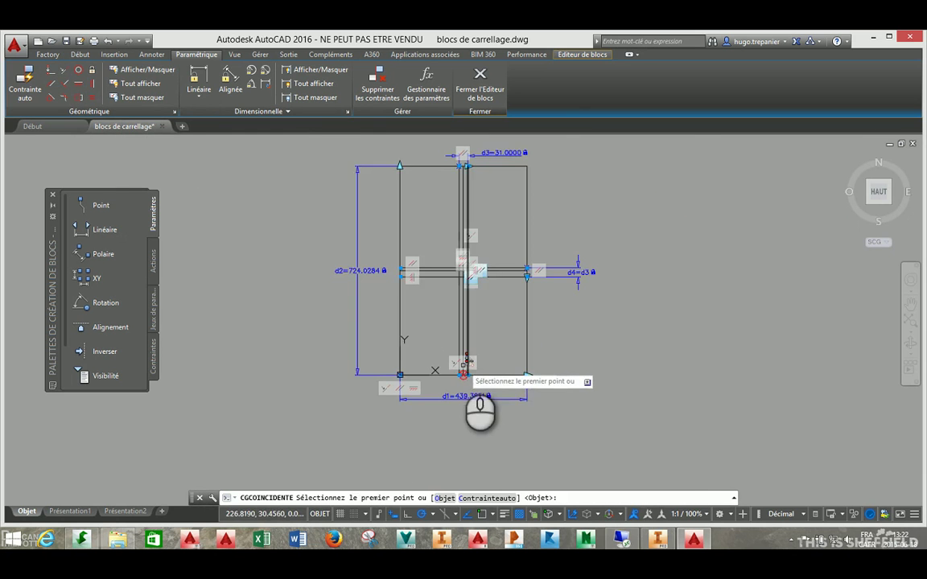
pyautogui.click(454, 351)
pyautogui.rightClick(512, 343)
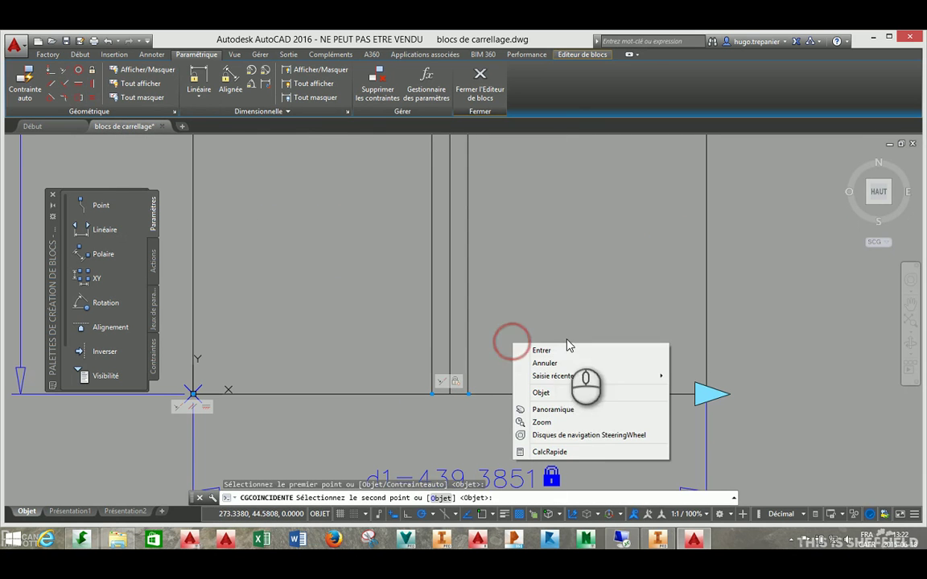
pyautogui.click(547, 392)
pyautogui.scroll(2, 314, 265)
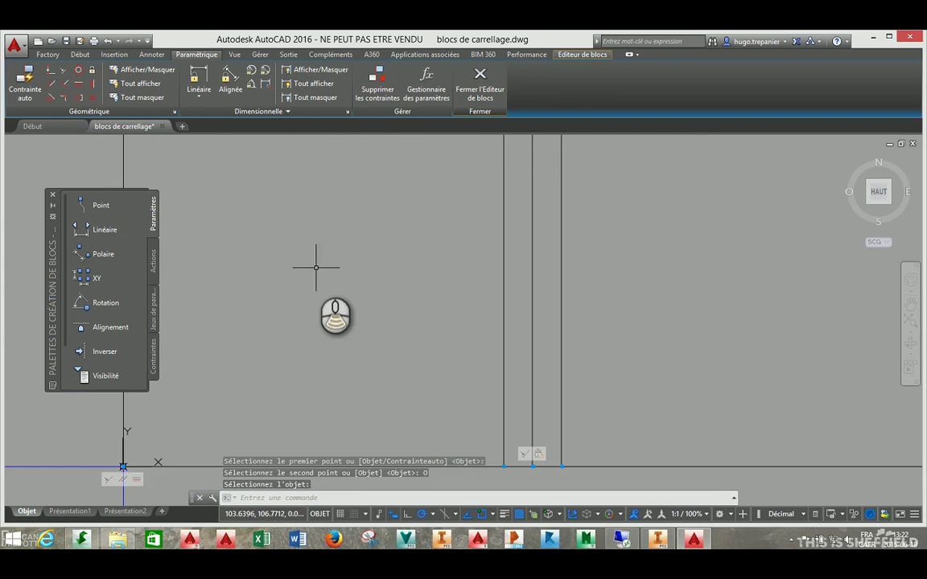
# - Constrain the vertical midline's upper endpoint coincident with the rectangle's top edge, using the Object option
pyautogui.scroll(-8, 322, 262)
pyautogui.scroll(6, 339, 149)
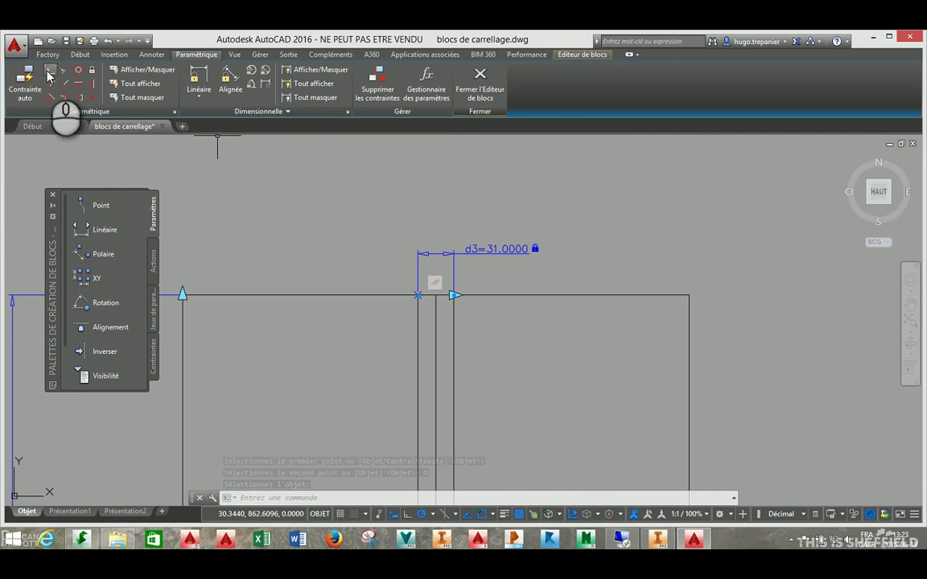
pyautogui.click(435, 296)
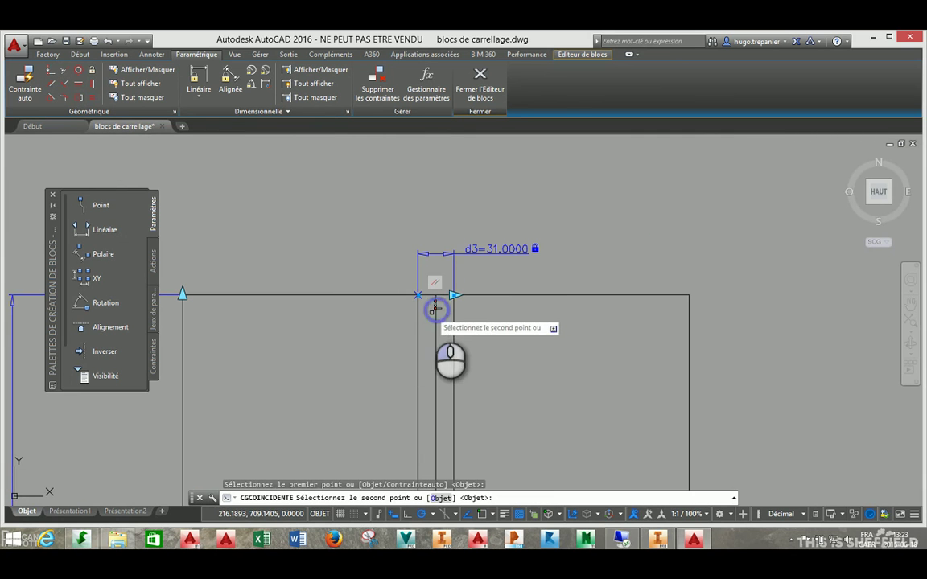
pyautogui.rightClick(432, 315)
pyautogui.click(462, 362)
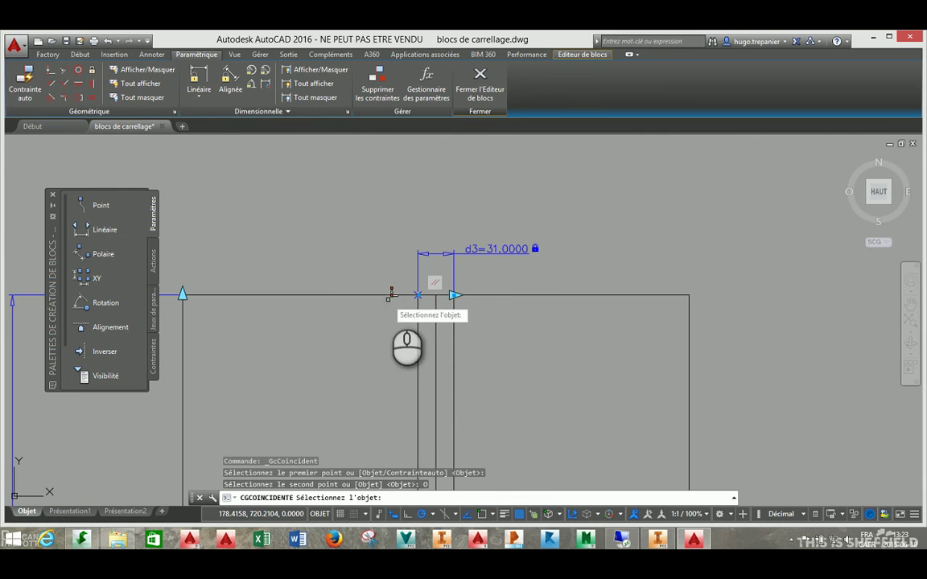
pyautogui.click(390, 293)
# - Try to apply the Horizontal constraint to the horizontal midline a second time
pyautogui.scroll(-5, 356, 346)
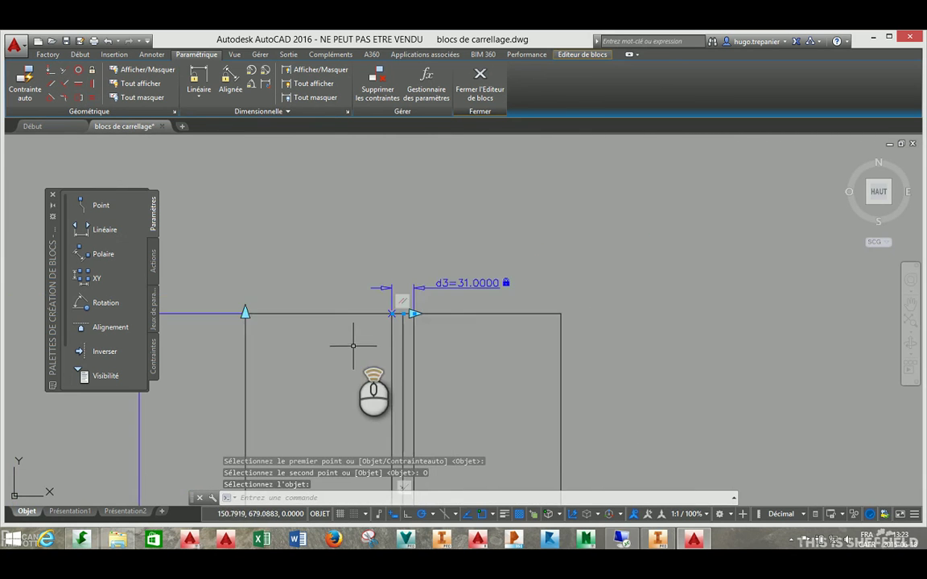
pyautogui.moveTo(356, 349); pyautogui.dragTo(337, 313, button='middle')
pyautogui.scroll(5, 361, 319)
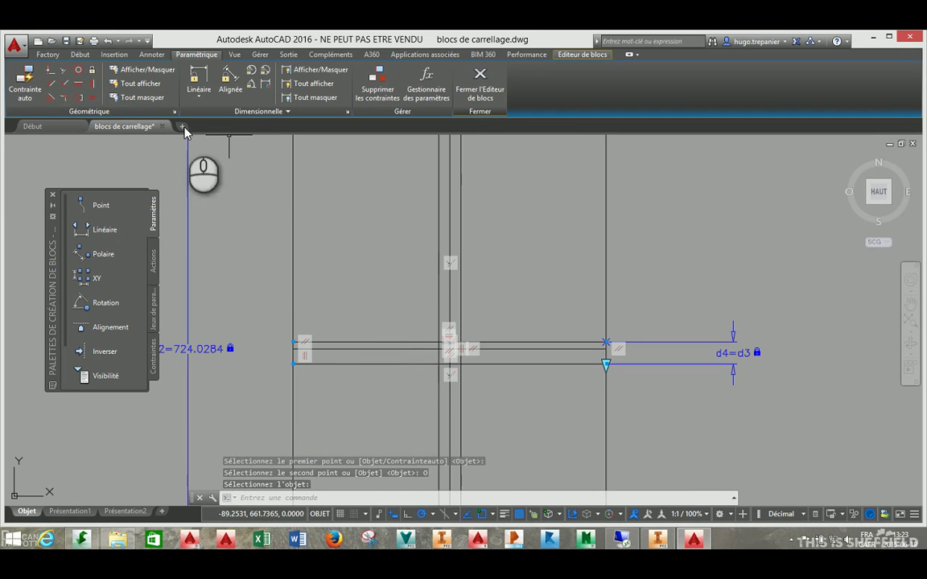
pyautogui.click(80, 86)
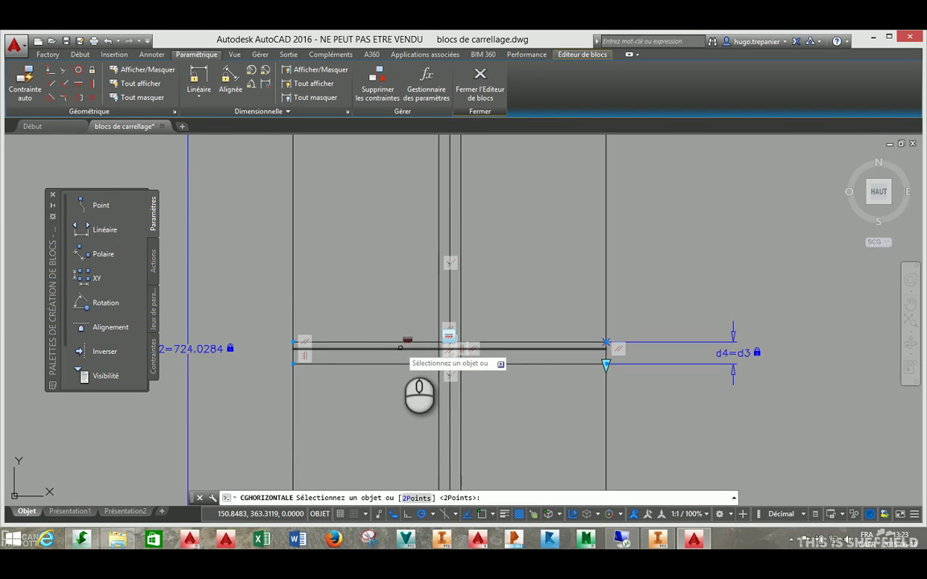
pyautogui.click(399, 347)
pyautogui.click(489, 294)
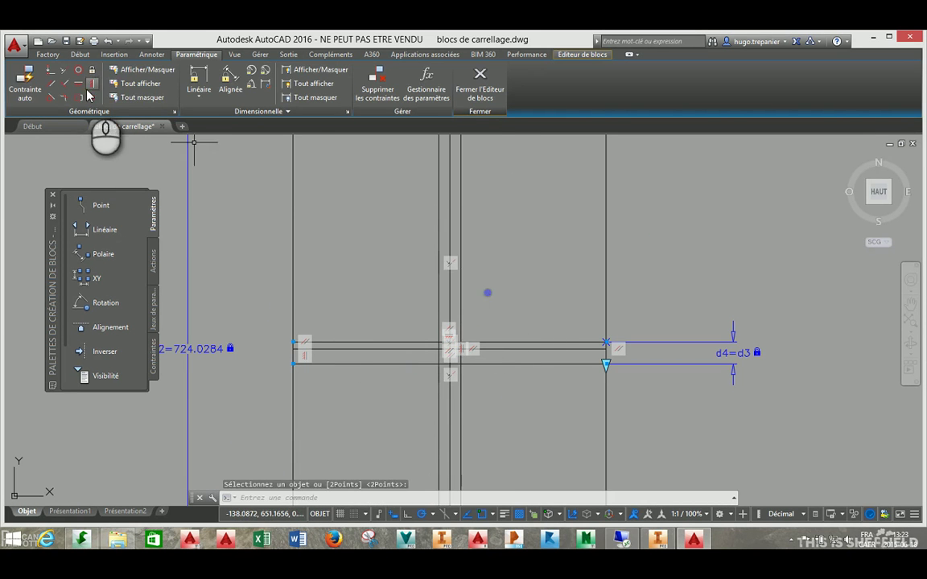
# - Constrain the horizontal midline's left endpoint coincident with the rectangle's left edge, using the Object option
pyautogui.click(50, 71)
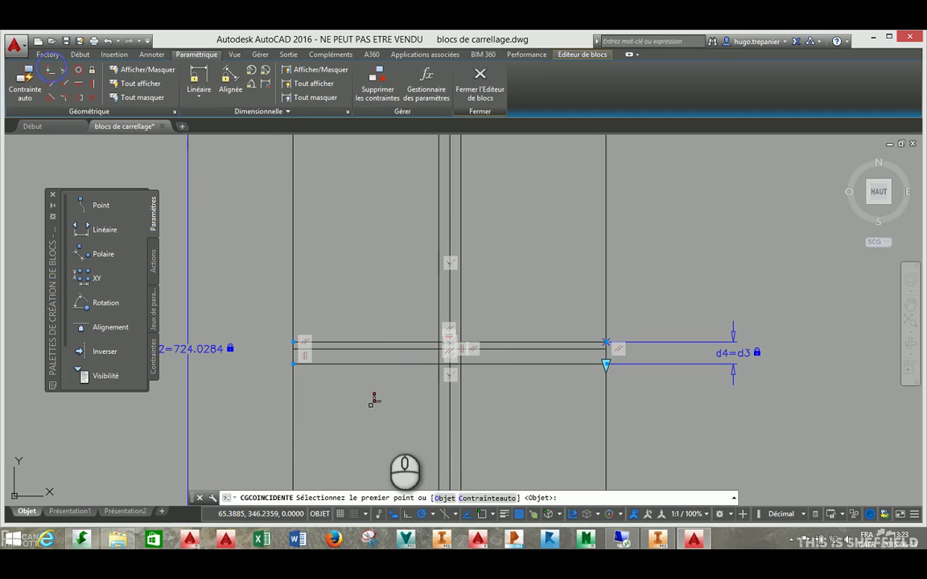
pyautogui.click(346, 341)
pyautogui.rightClick(338, 325)
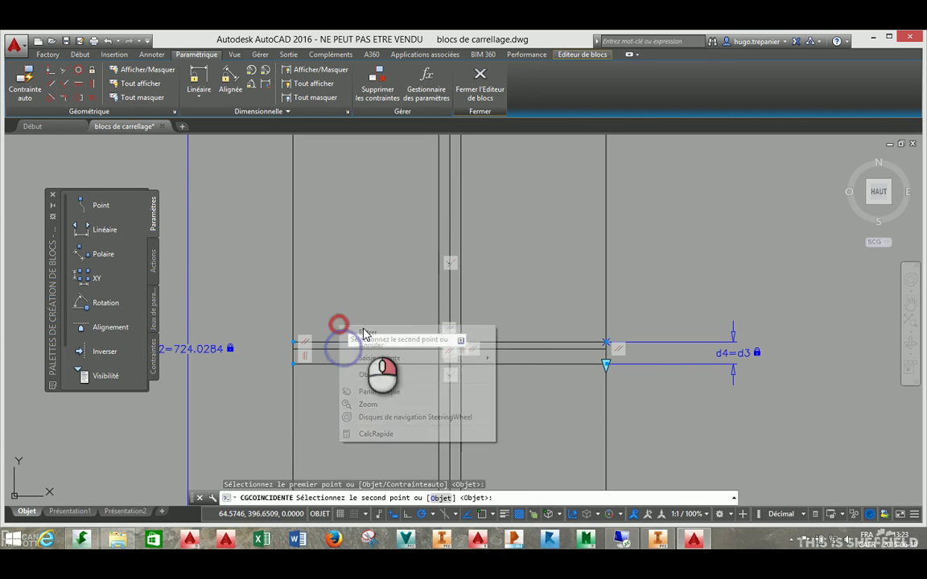
pyautogui.click(367, 374)
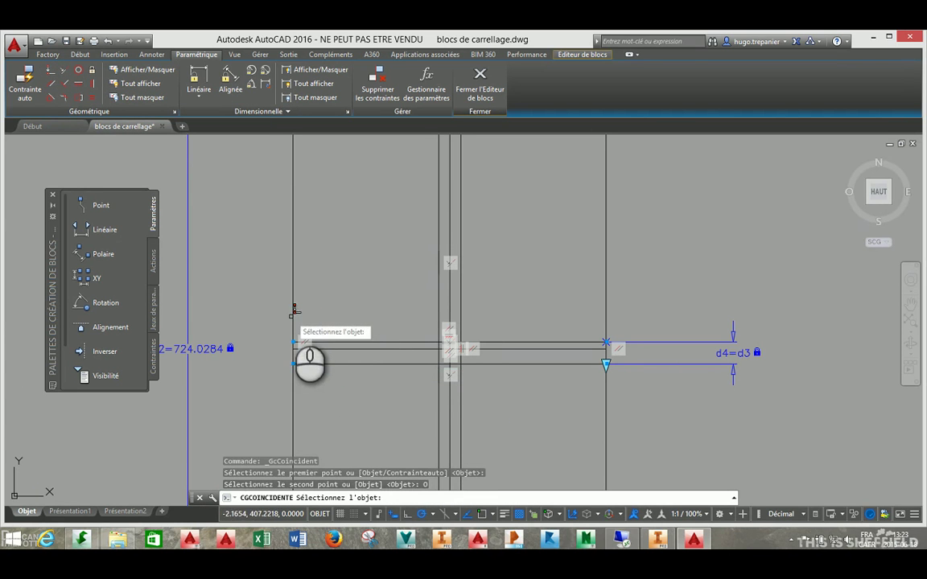
pyautogui.click(294, 315)
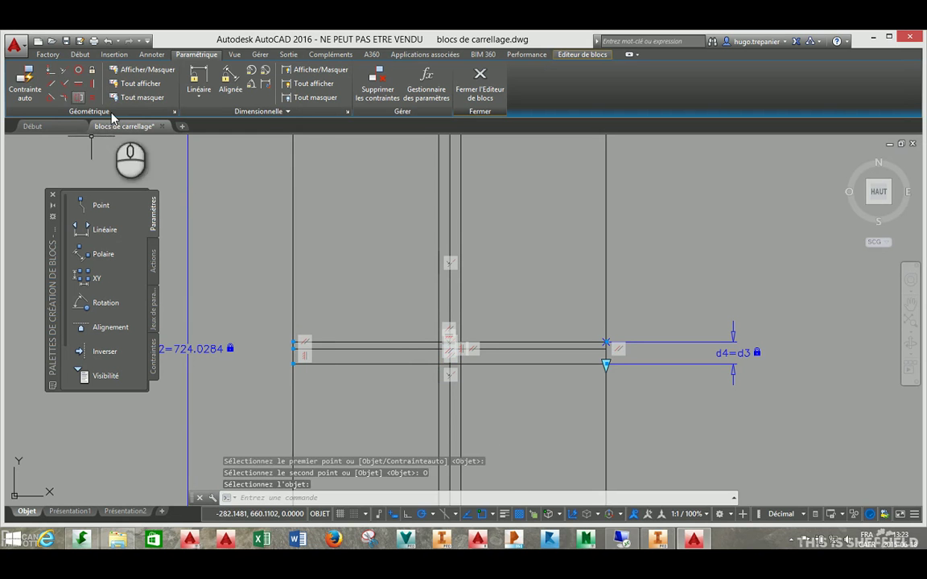
# - Constrain the horizontal midline's right endpoint coincident with the rectangle's right edge, using the Object option
pyautogui.click(50, 70)
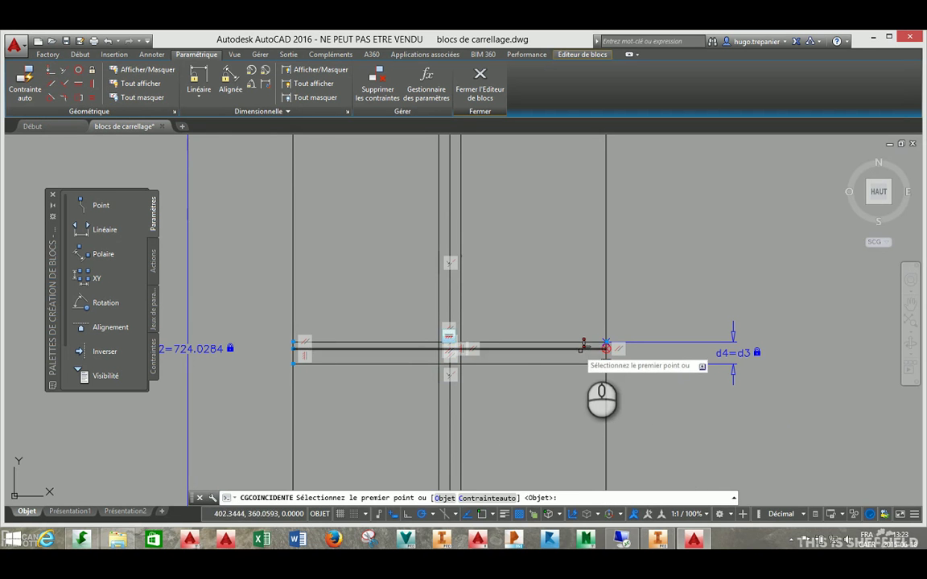
pyautogui.click(588, 347)
pyautogui.rightClick(564, 316)
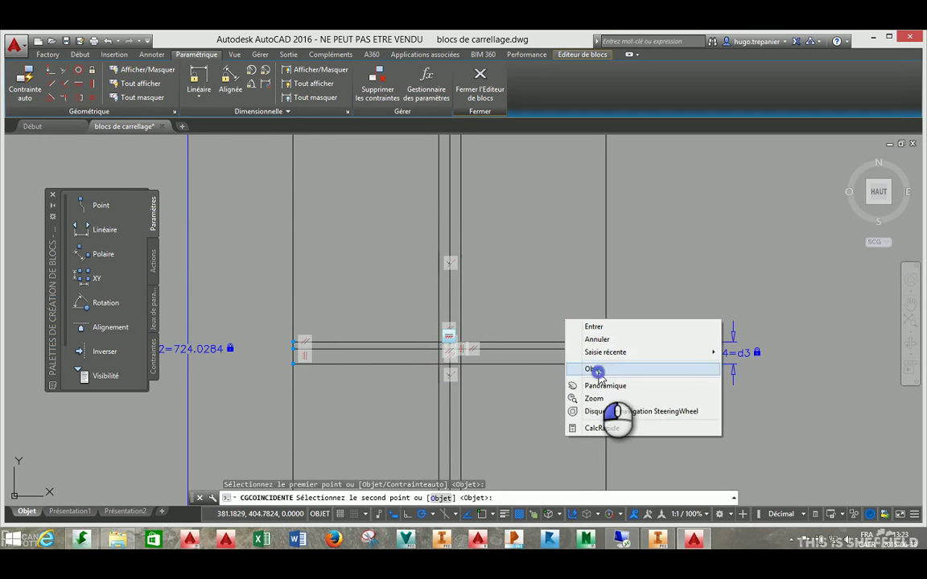
pyautogui.click(595, 369)
pyautogui.click(605, 359)
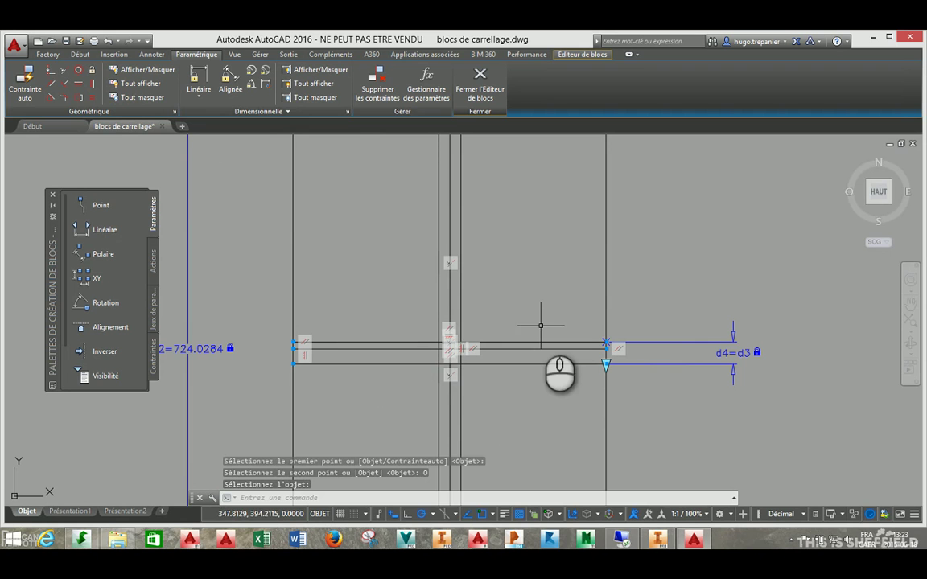
pyautogui.press('Escape')
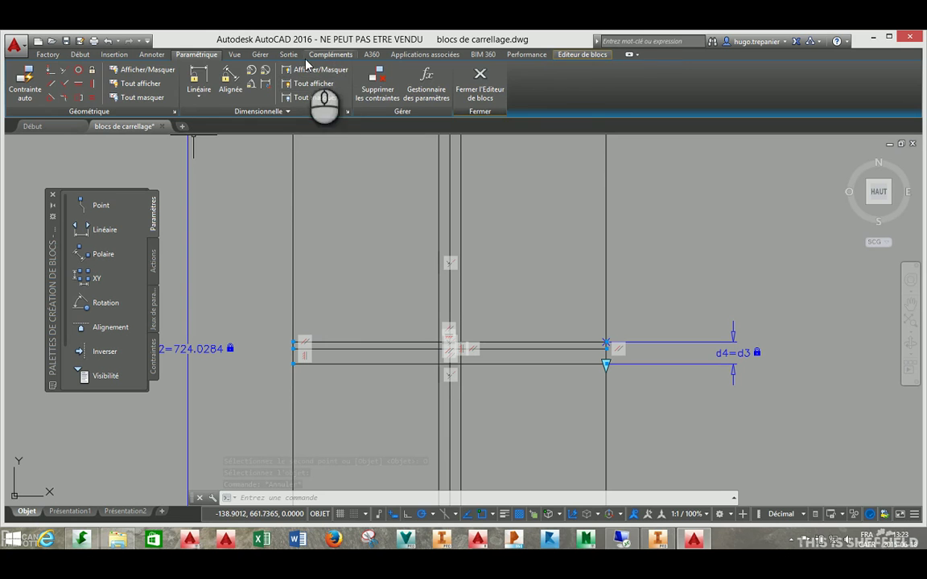
# - Convert the horizontal and vertical midlines to construction geometry with the Convertir option
pyautogui.click(578, 54)
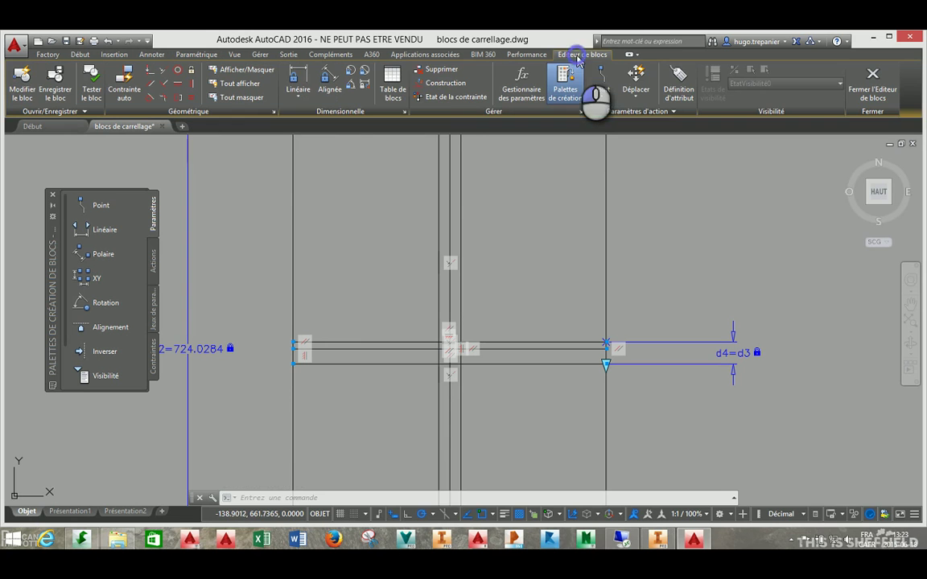
pyautogui.click(444, 83)
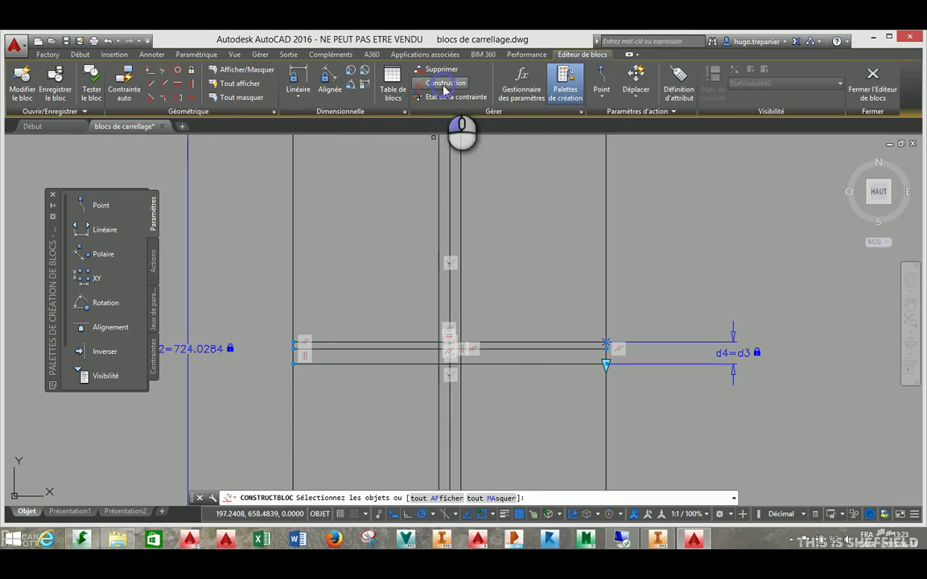
pyautogui.click(411, 350)
pyautogui.click(449, 292)
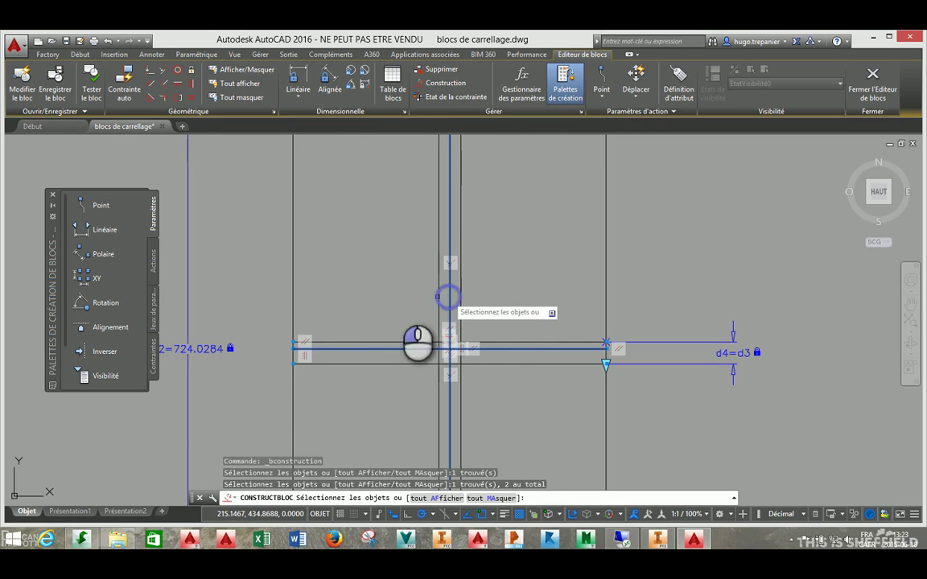
pyautogui.rightClick(372, 303)
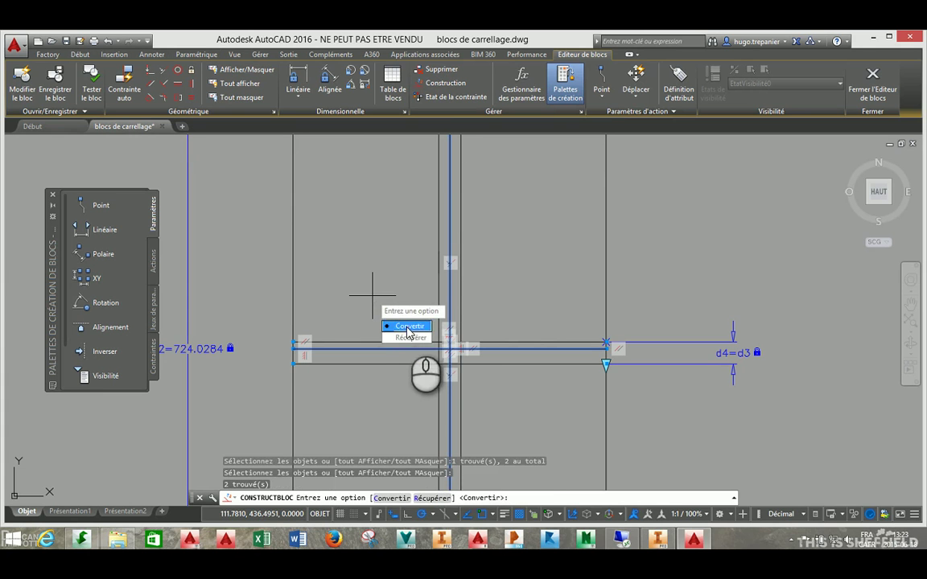
pyautogui.click(405, 325)
# - Add a horizontal linear parameter from the vertical midline's upper endpoint to the rectangle's upper-left corner, with the expression d1/2
pyautogui.moveTo(413, 141)
pyautogui.mouseDown(button='middle')
pyautogui.moveTo(449, 374)
pyautogui.moveTo(465, 310)
pyautogui.mouseUp(button='middle')
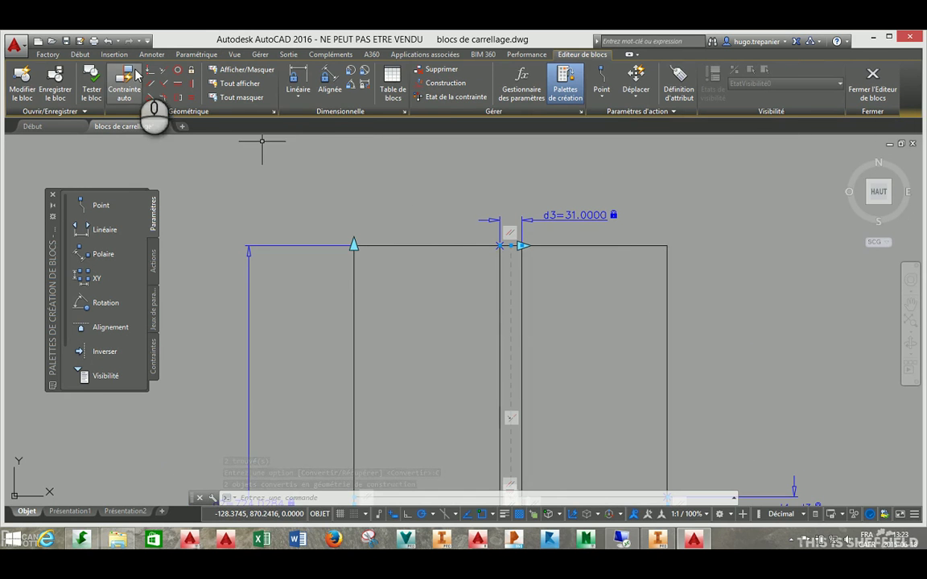
pyautogui.click(321, 78)
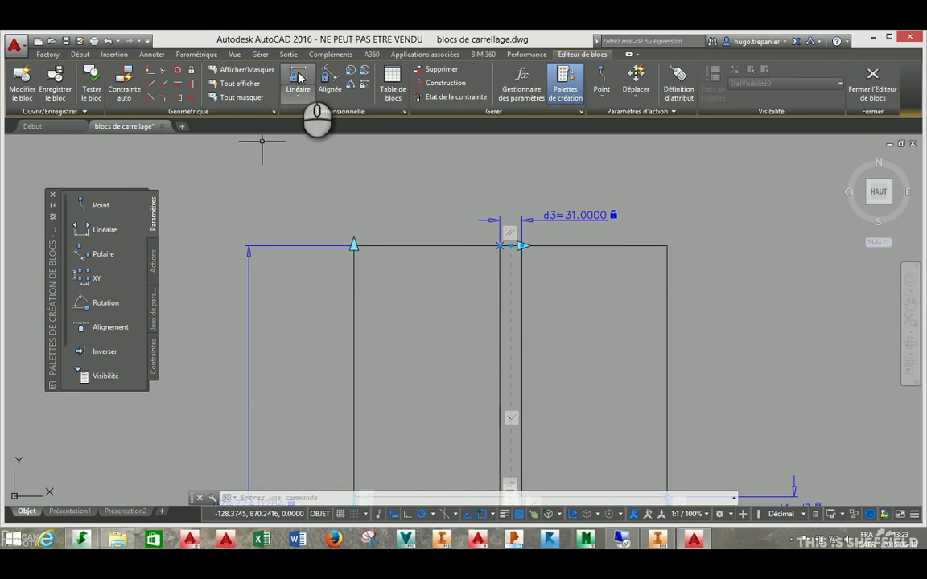
pyautogui.click(510, 246)
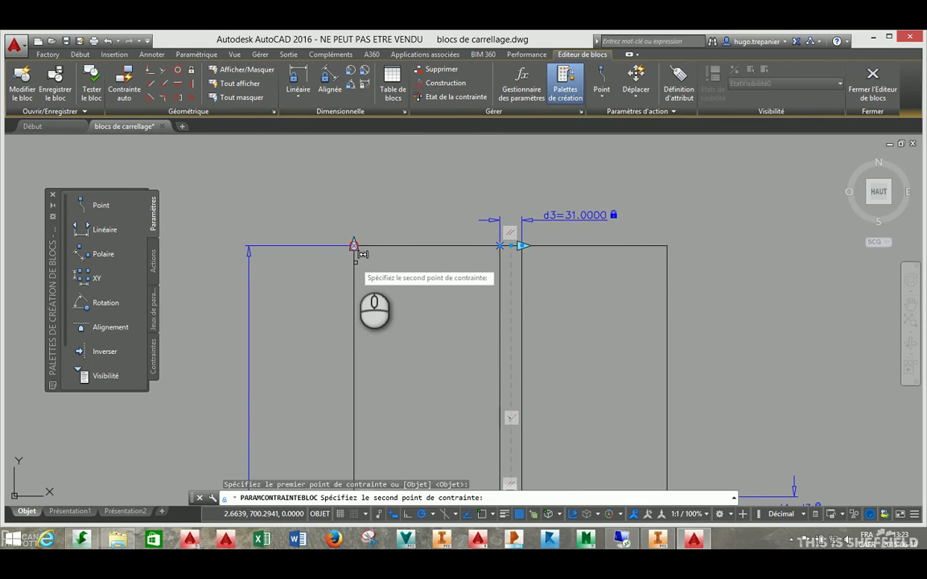
pyautogui.click(354, 245)
pyautogui.scroll(-5, 395, 233)
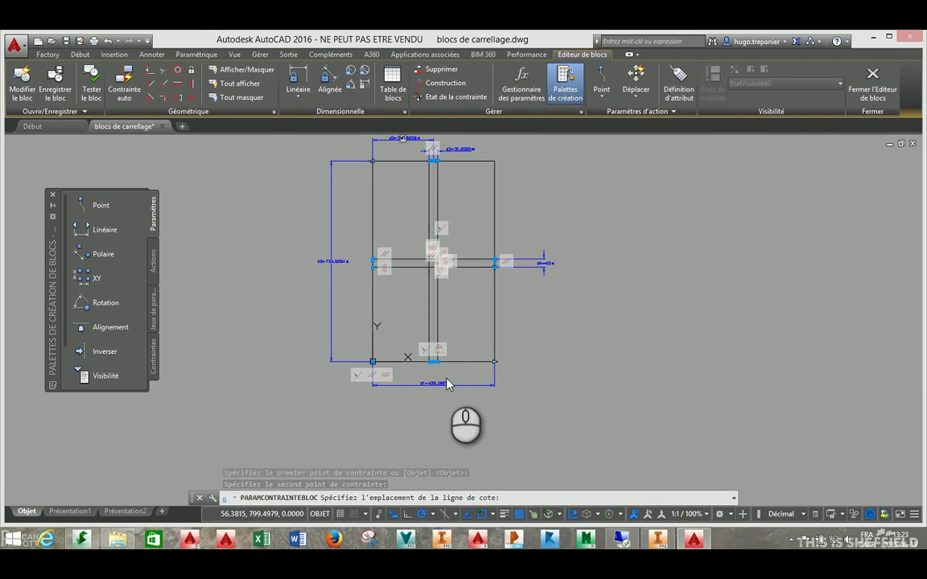
pyautogui.scroll(6, 419, 388)
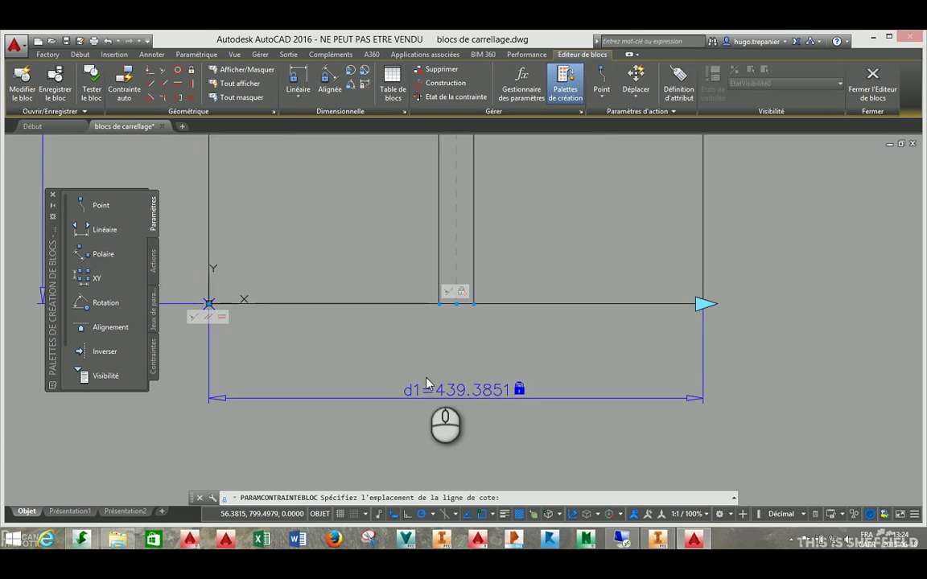
pyautogui.scroll(-2, 402, 354)
pyautogui.moveTo(372, 205)
pyautogui.mouseDown(button='middle')
pyautogui.moveTo(393, 375)
pyautogui.moveTo(365, 244)
pyautogui.moveTo(374, 316)
pyautogui.moveTo(416, 275)
pyautogui.moveTo(395, 193)
pyautogui.mouseUp(button='middle')
pyautogui.scroll(2, 394, 193)
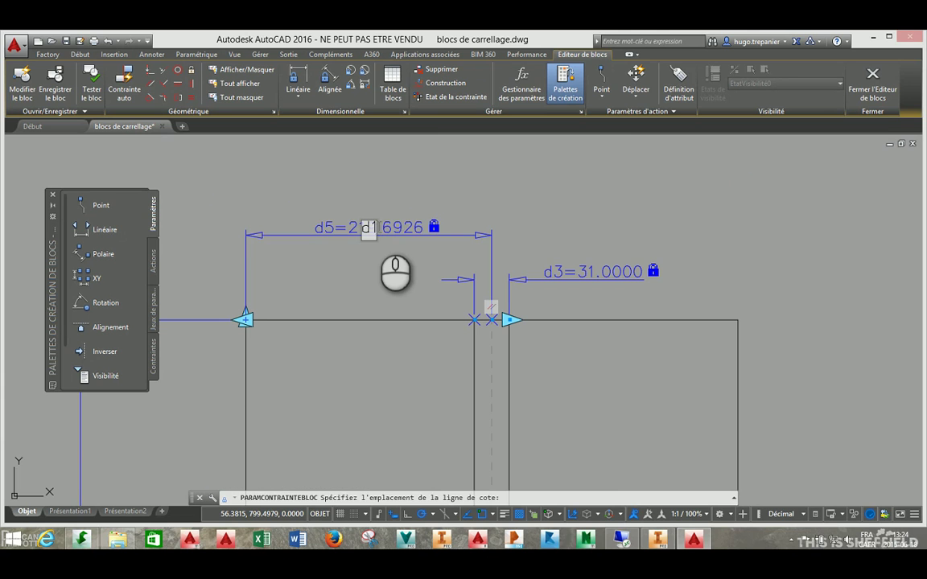
pyautogui.press('Return')
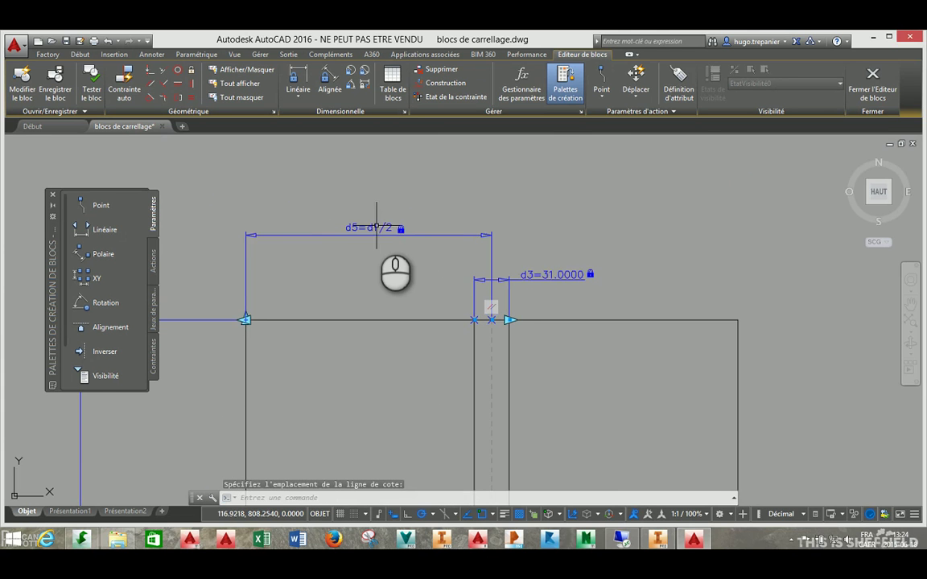
# - Add a vertical linear parameter from the rectangle's upper-left corner to the horizontal midline's left endpoint, with the expression d2/2
pyautogui.scroll(-4, 482, 338)
pyautogui.moveTo(438, 346)
pyautogui.mouseDown(button='middle')
pyautogui.moveTo(432, 283)
pyautogui.moveTo(473, 250)
pyautogui.mouseUp(button='middle')
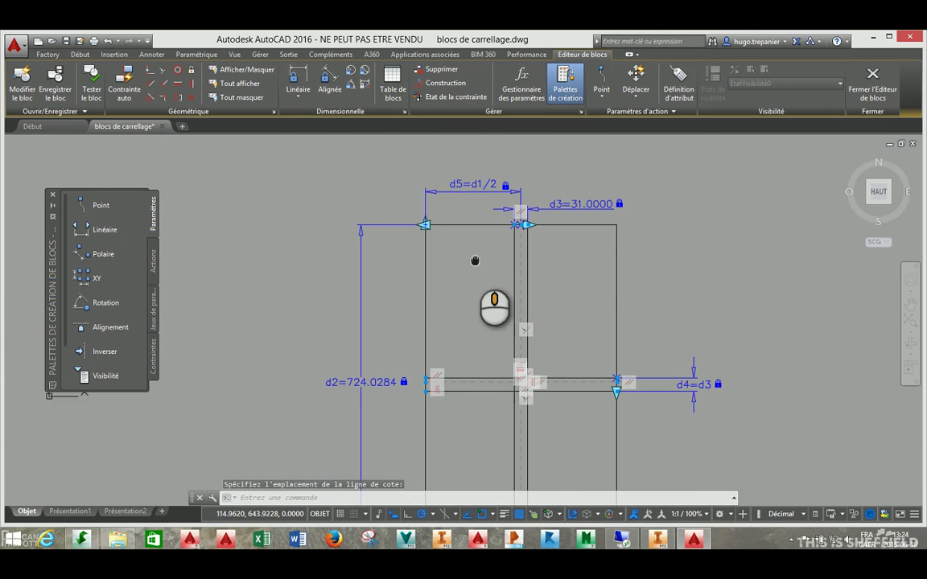
pyautogui.click(297, 76)
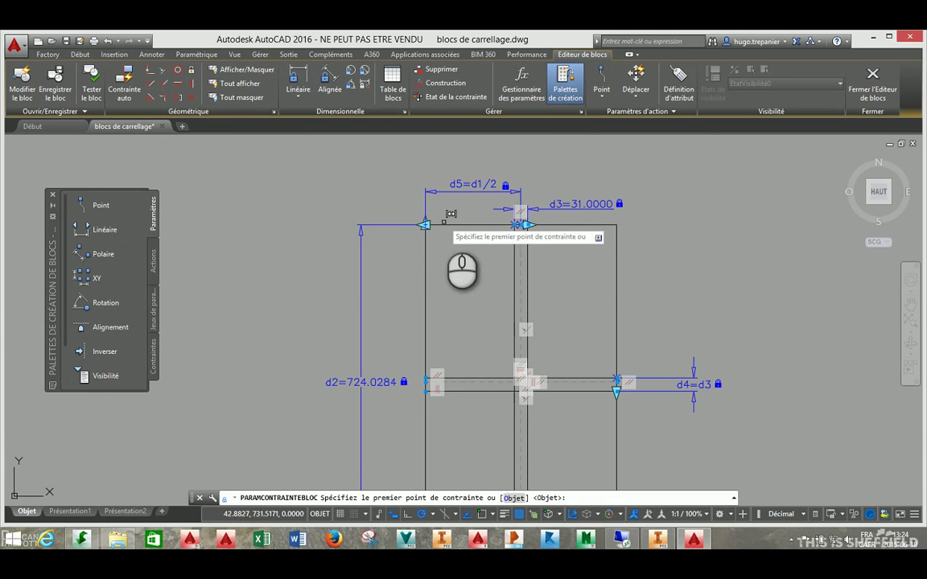
pyautogui.click(425, 225)
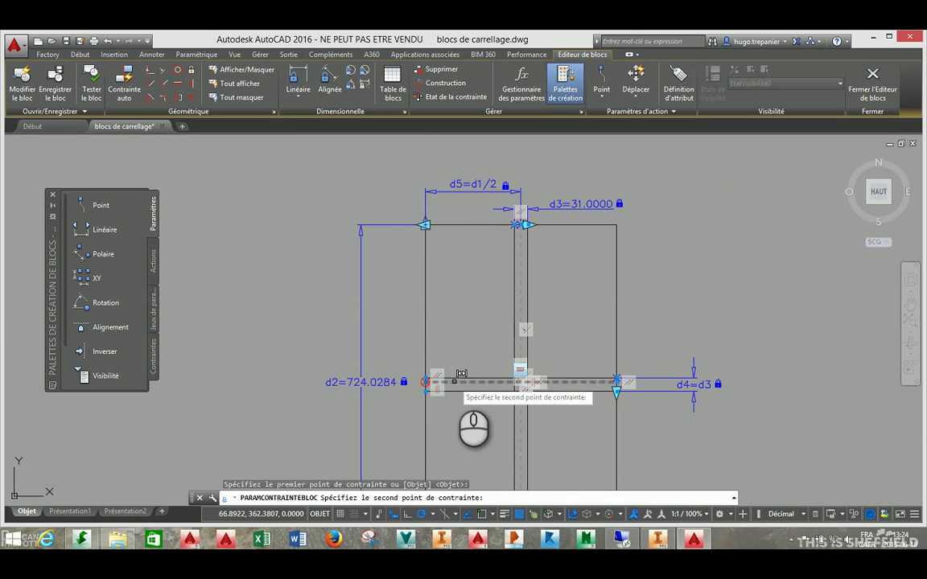
pyautogui.click(450, 380)
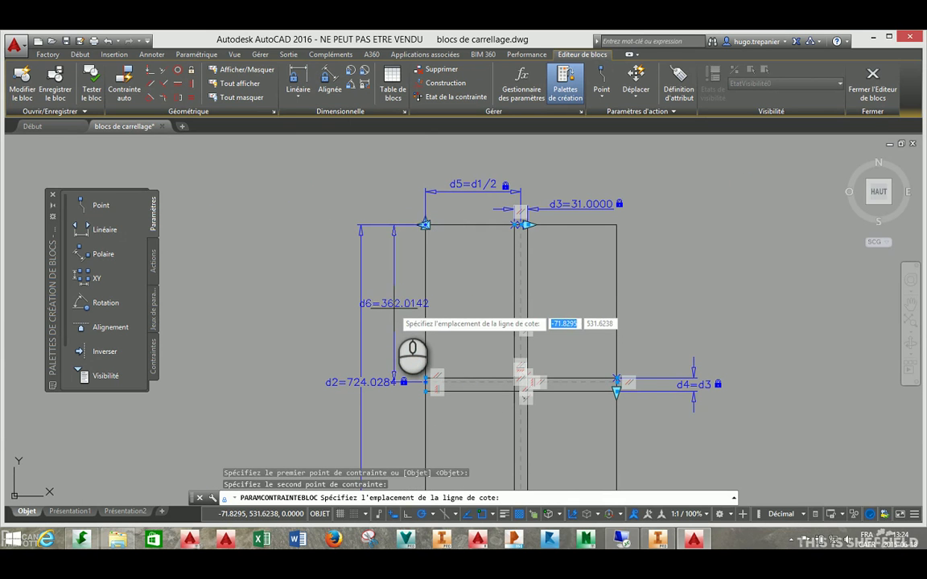
pyautogui.click(392, 308)
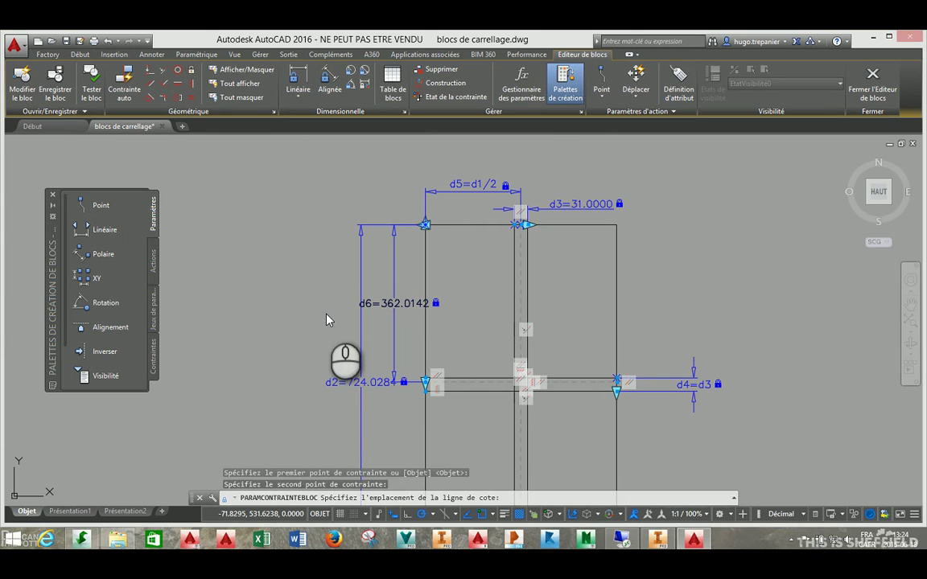
pyautogui.click(355, 387)
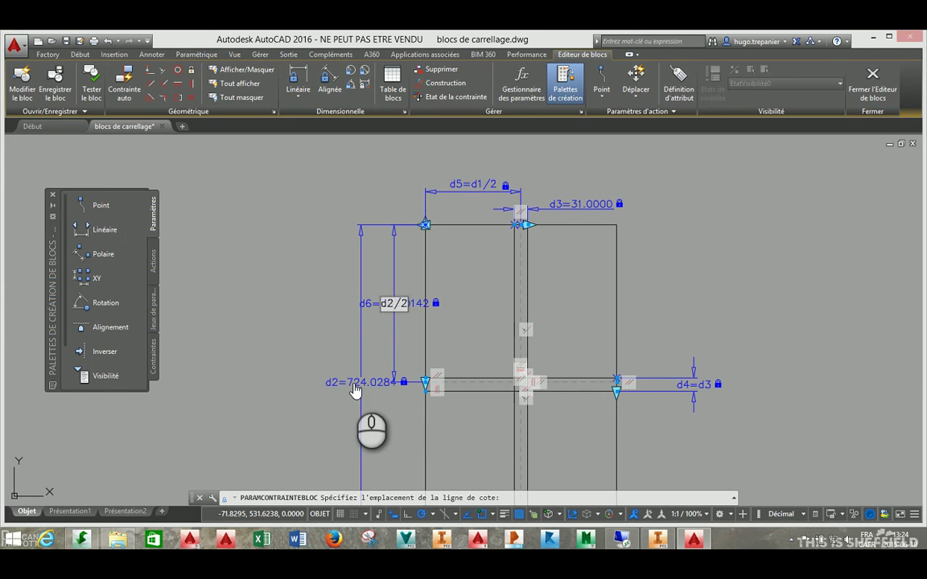
pyautogui.press('Return')
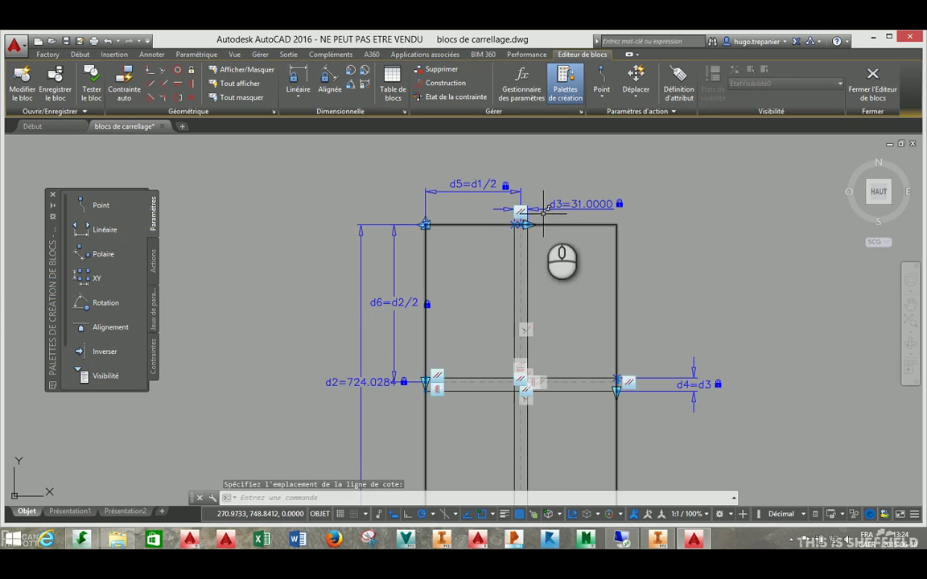
# - Add a horizontal linear parameter between the vertical midline and the vertical joint's right line, with the expression d3/2
pyautogui.click(297, 74)
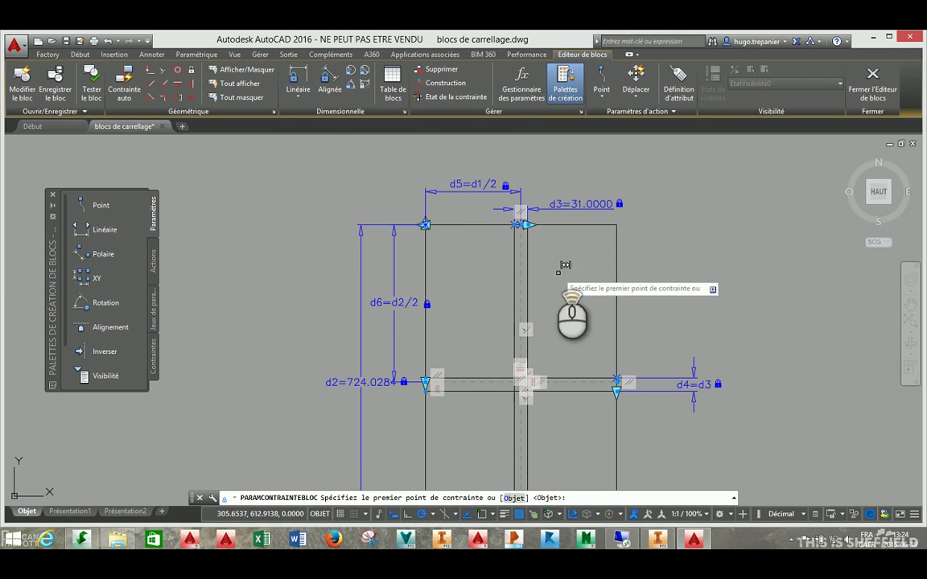
pyautogui.scroll(3, 563, 301)
pyautogui.click(496, 233)
pyautogui.click(508, 230)
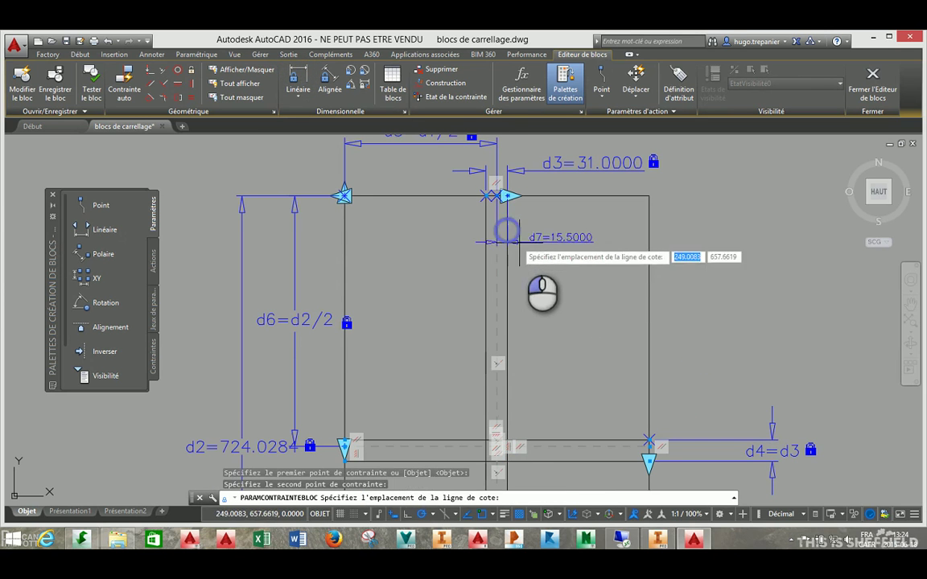
pyautogui.click(533, 260)
pyautogui.click(558, 166)
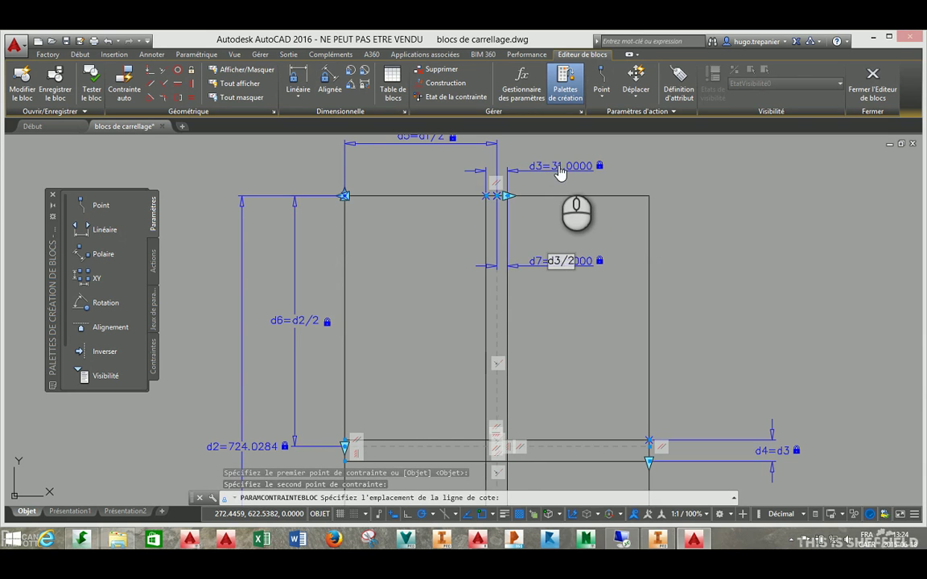
pyautogui.press('Return')
# - Add a vertical linear parameter from the horizontal midline's right endpoint to the horizontal joint's upper line, placed outside the d4 dimension
pyautogui.click(297, 75)
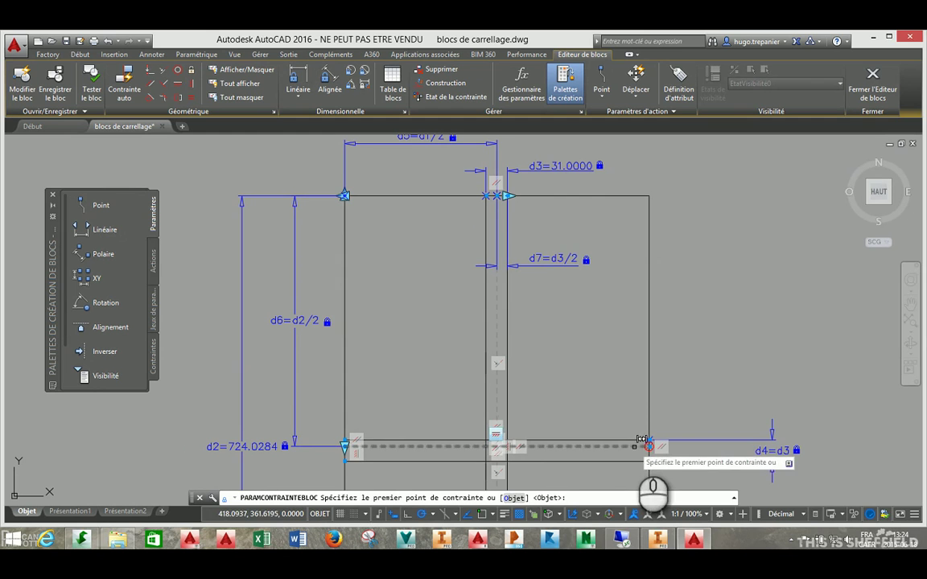
pyautogui.click(634, 448)
pyautogui.click(648, 441)
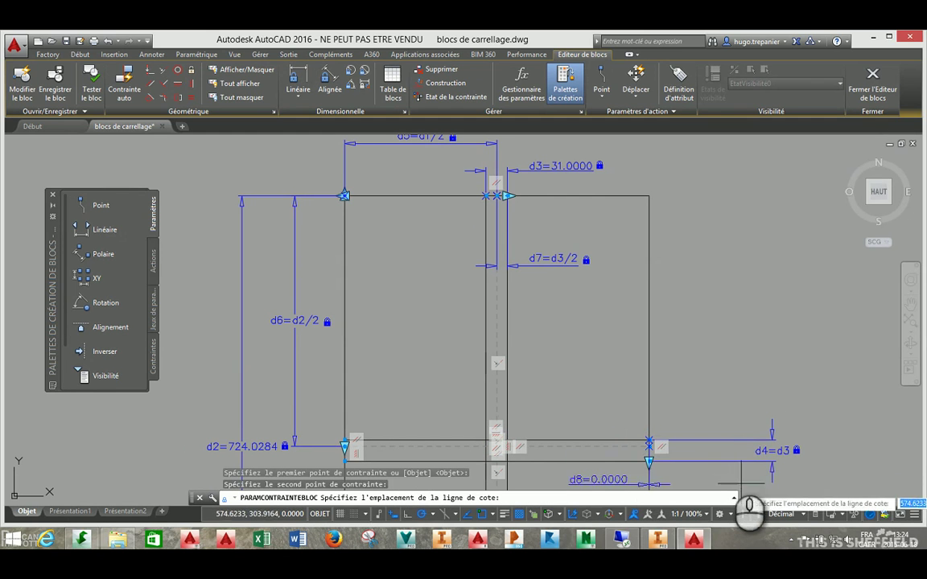
pyautogui.click(812, 433)
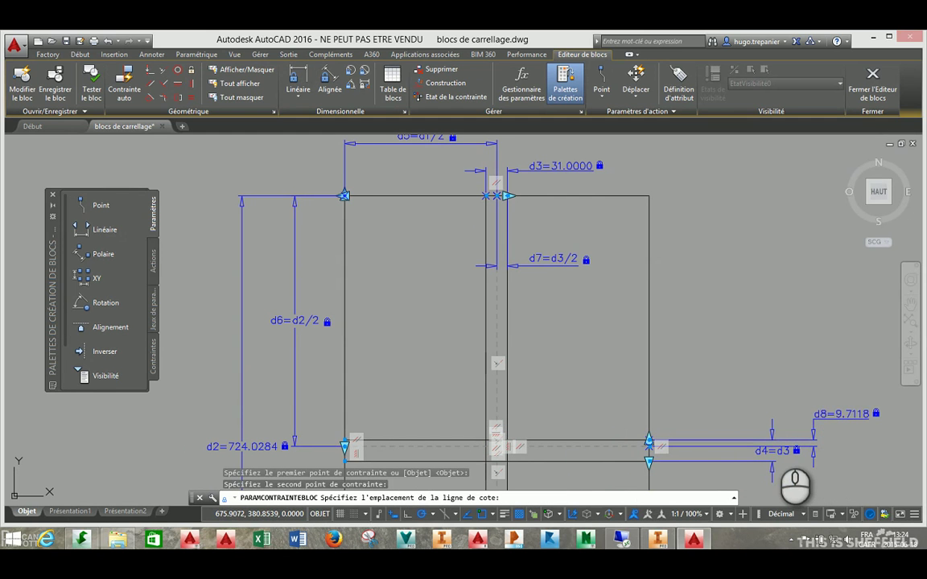
pyautogui.click(779, 455)
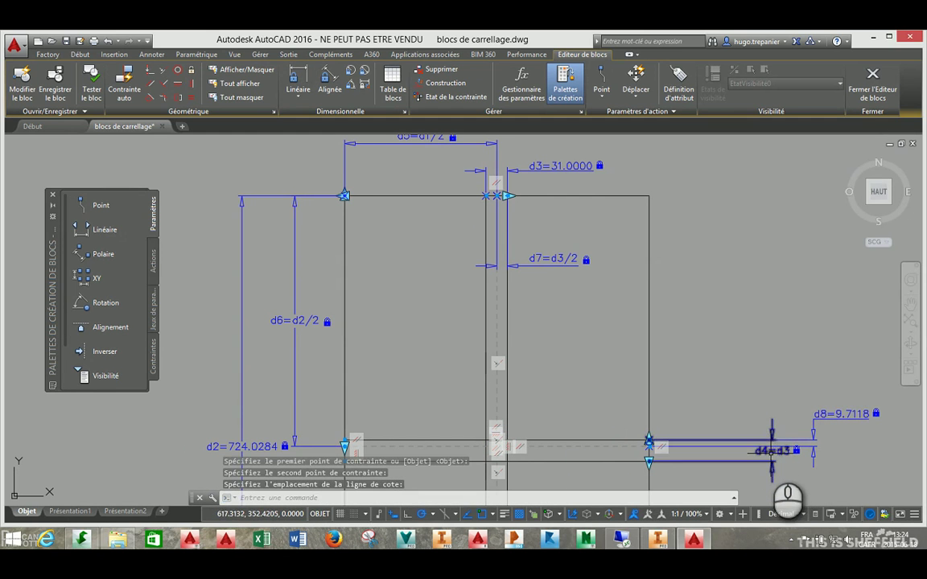
pyautogui.press('Escape')
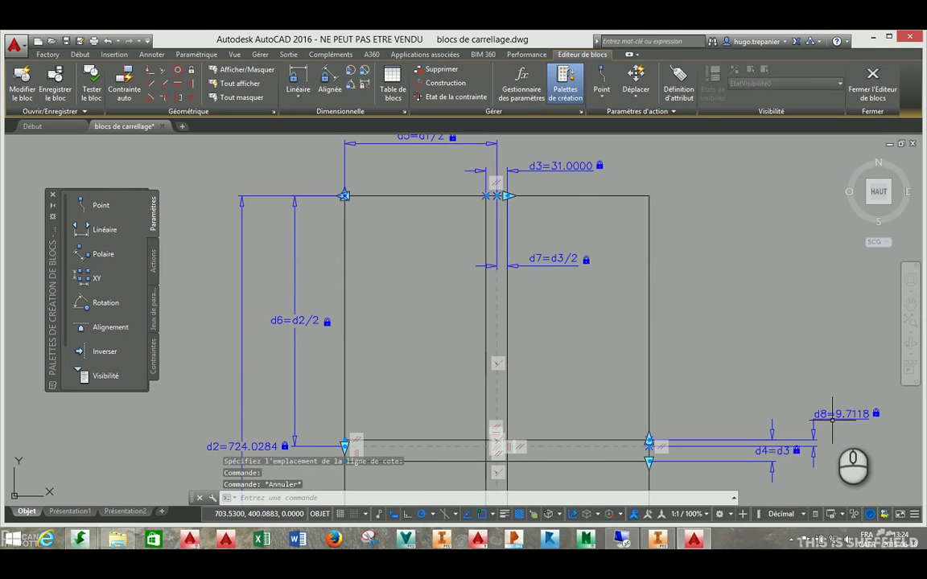
# - Set the parameter between the horizontal midline and the joint's upper line to the expression d4/2
pyautogui.click(836, 413)
pyautogui.doubleClick(772, 455)
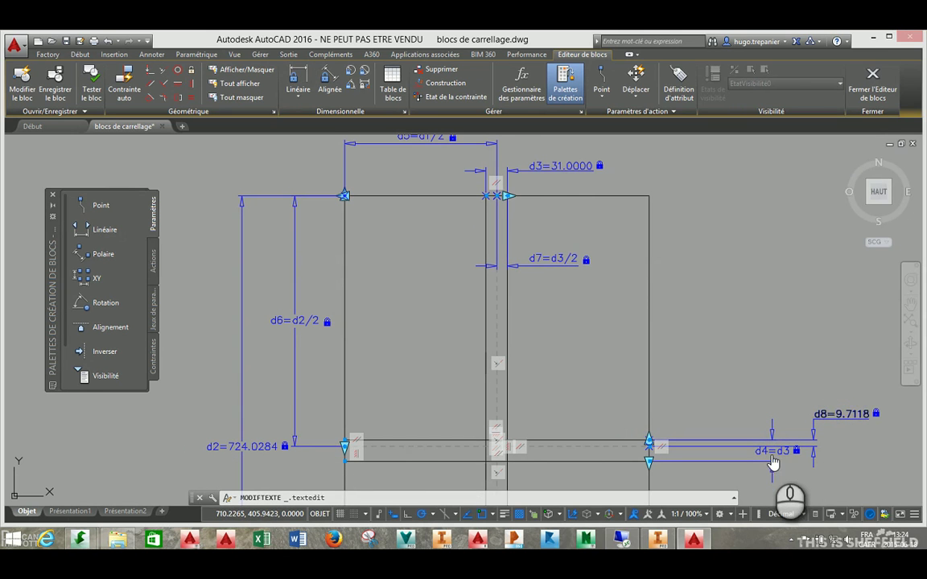
pyautogui.click(782, 455)
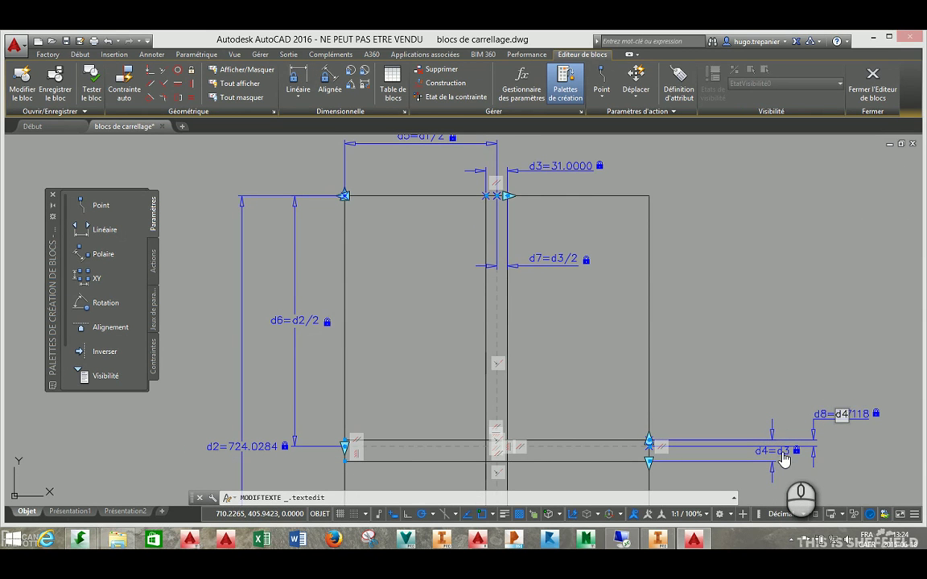
pyautogui.write('/2')
pyautogui.press('Return')
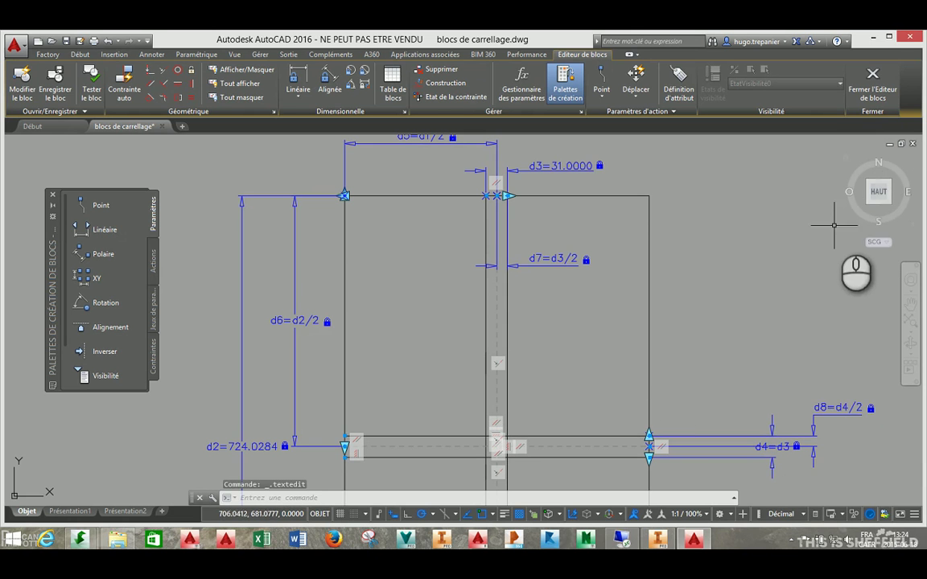
# - Close the block editor, saving the changes to the tile block despite its incomplete constraints
pyautogui.click(870, 87)
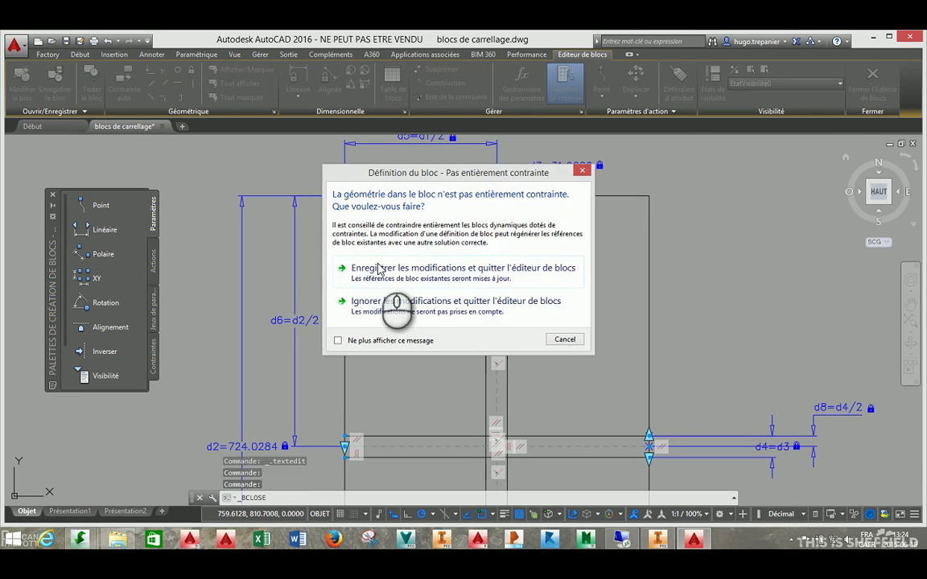
pyautogui.click(380, 272)
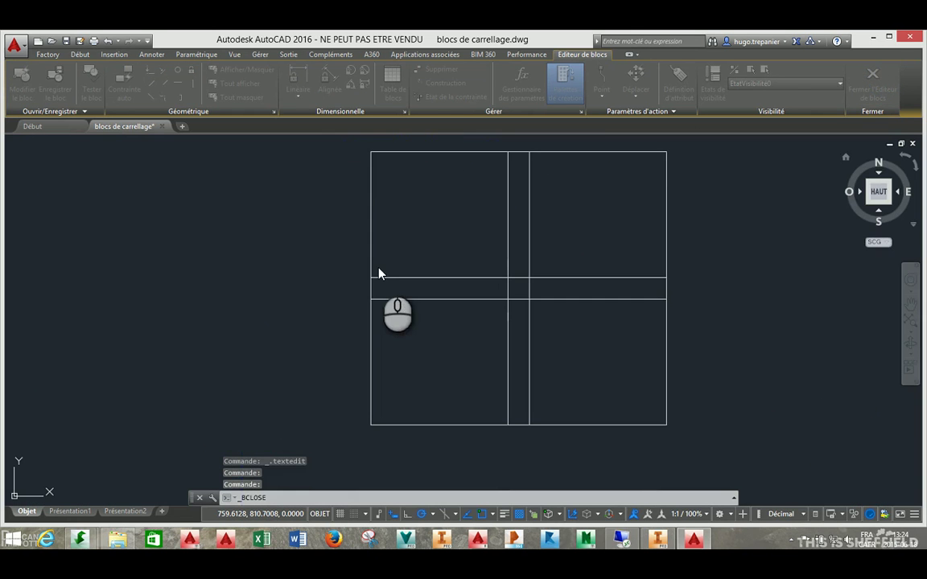
# - Test the inserted tile block by narrowing its width and increasing its height with the parameter grips
pyautogui.click(391, 152)
pyautogui.moveTo(390, 152); pyautogui.dragTo(399, 289, button='middle')
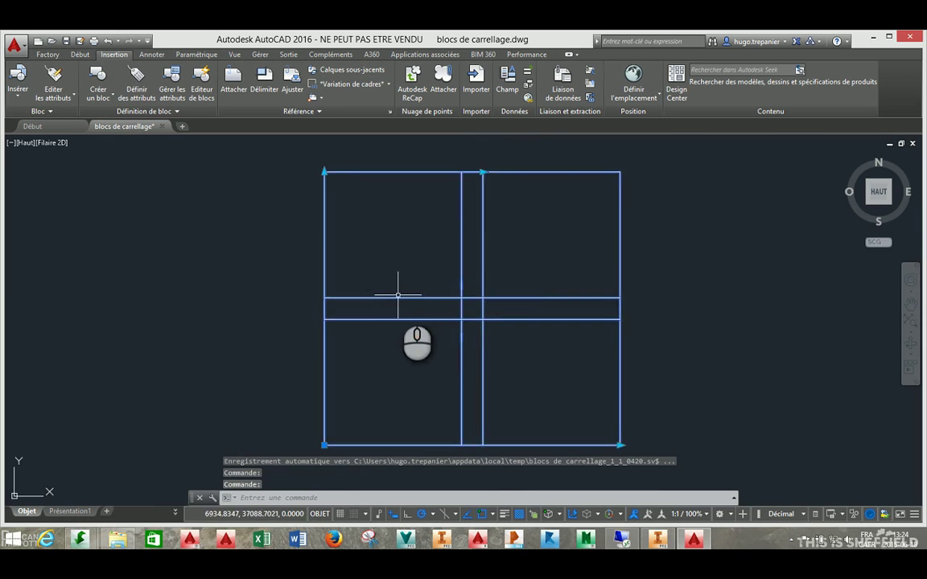
pyautogui.scroll(-3, 416, 322)
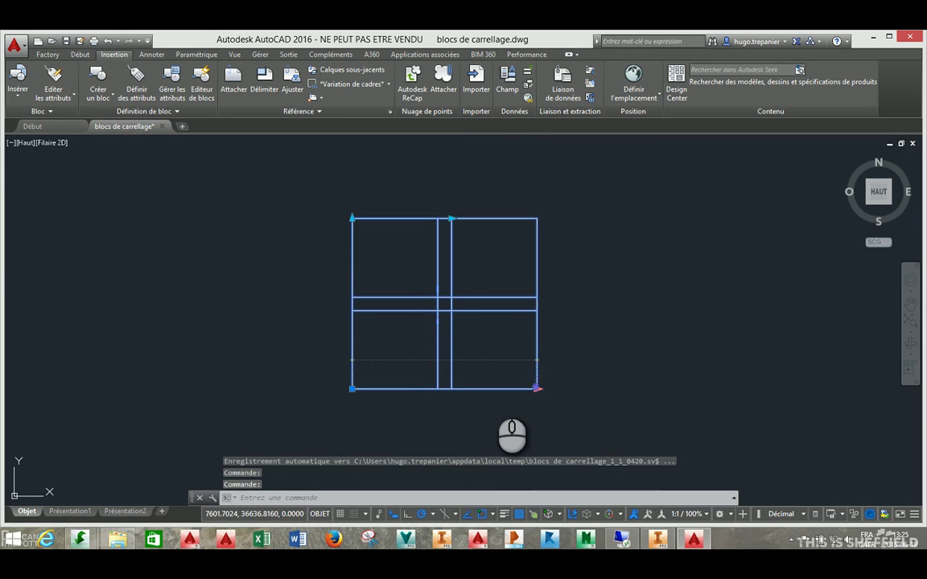
pyautogui.click(536, 389)
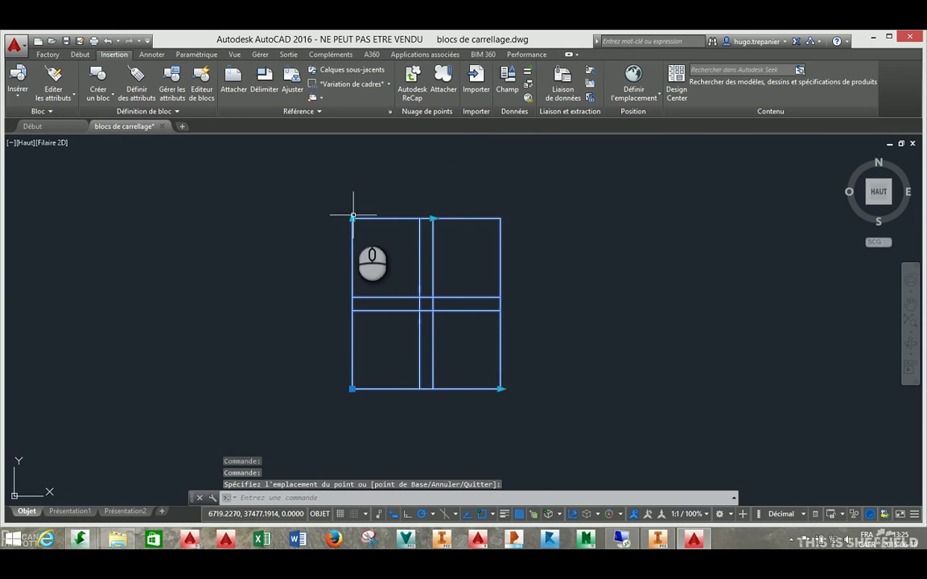
pyautogui.click(351, 141)
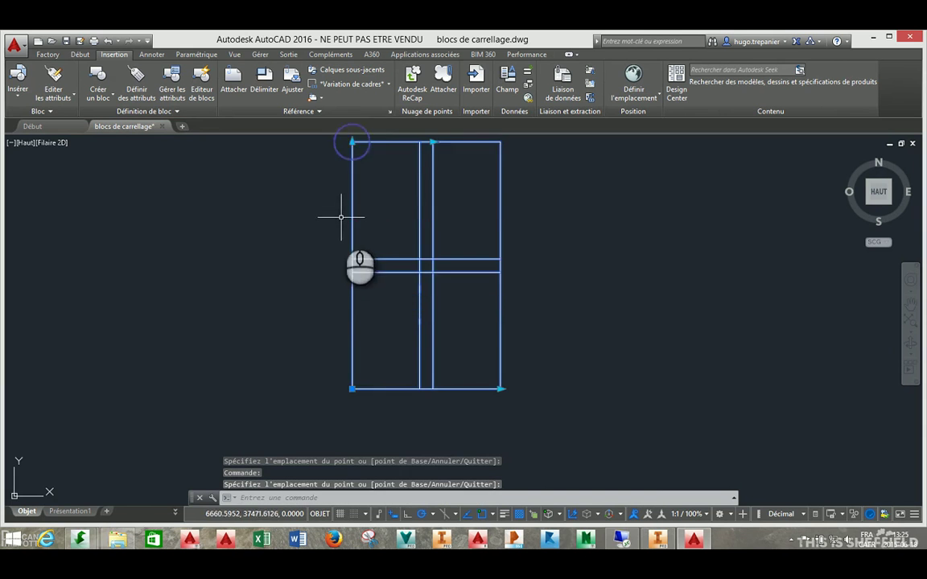
# - Open the tile block in the block editor
pyautogui.moveTo(337, 213); pyautogui.dragTo(322, 300, button='middle')
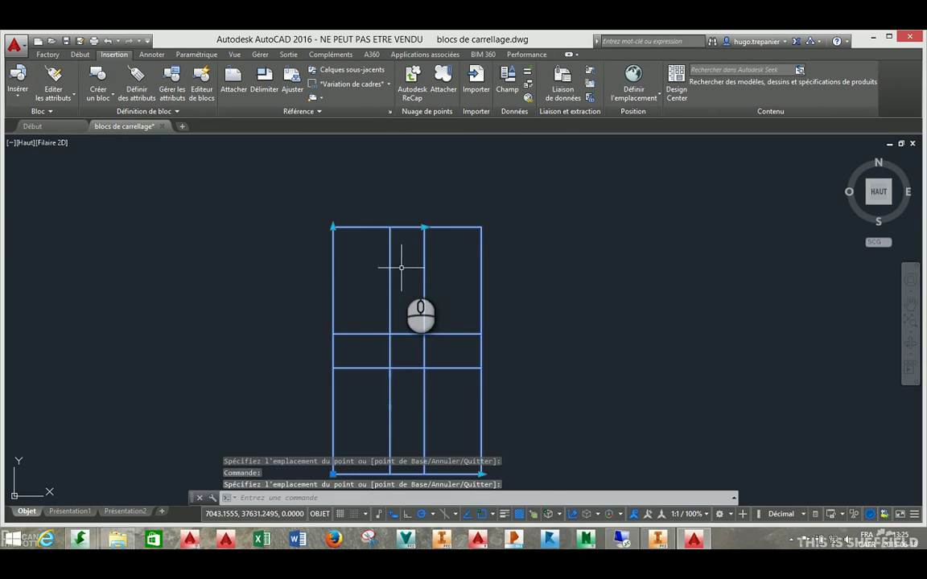
pyautogui.moveTo(403, 267); pyautogui.dragTo(419, 223, button='middle')
pyautogui.press('Escape')
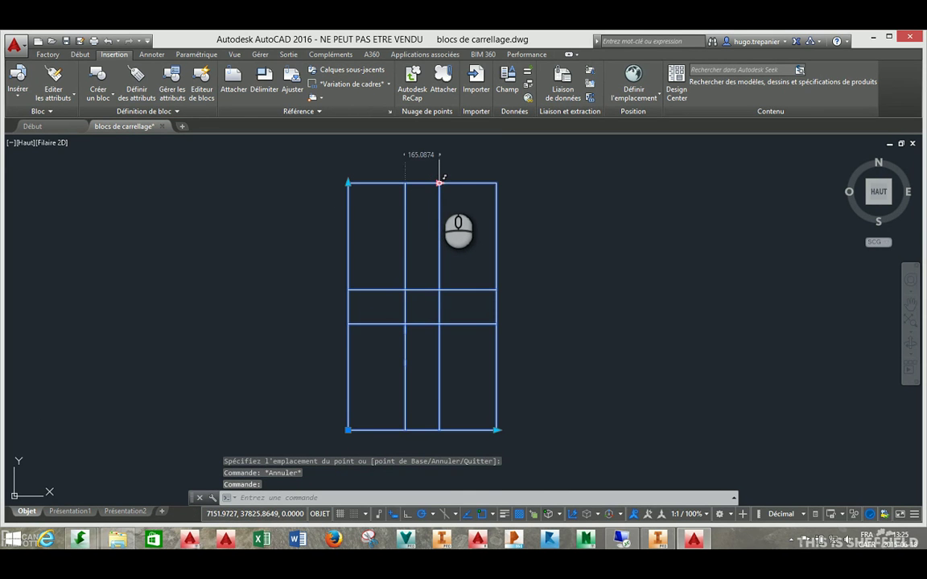
pyautogui.rightClick(402, 193)
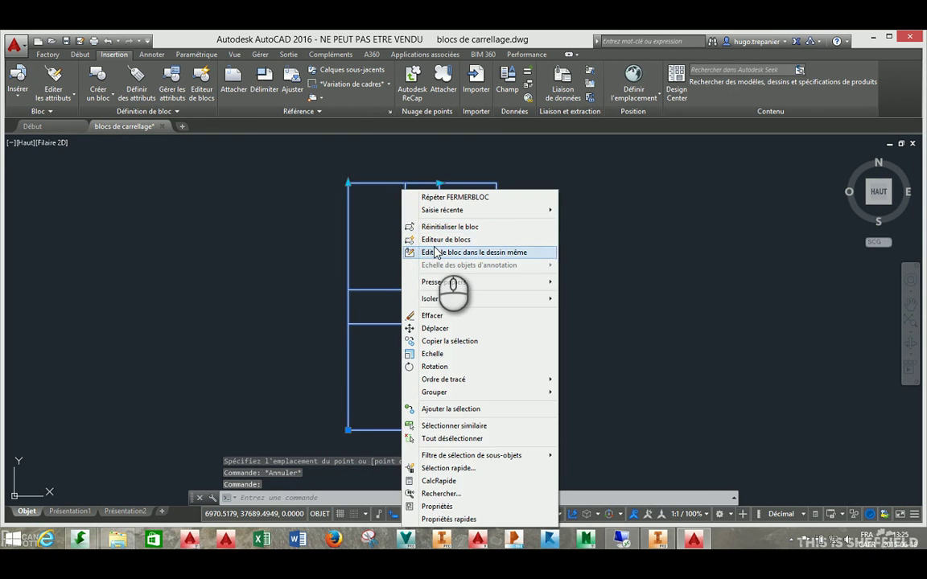
pyautogui.click(430, 240)
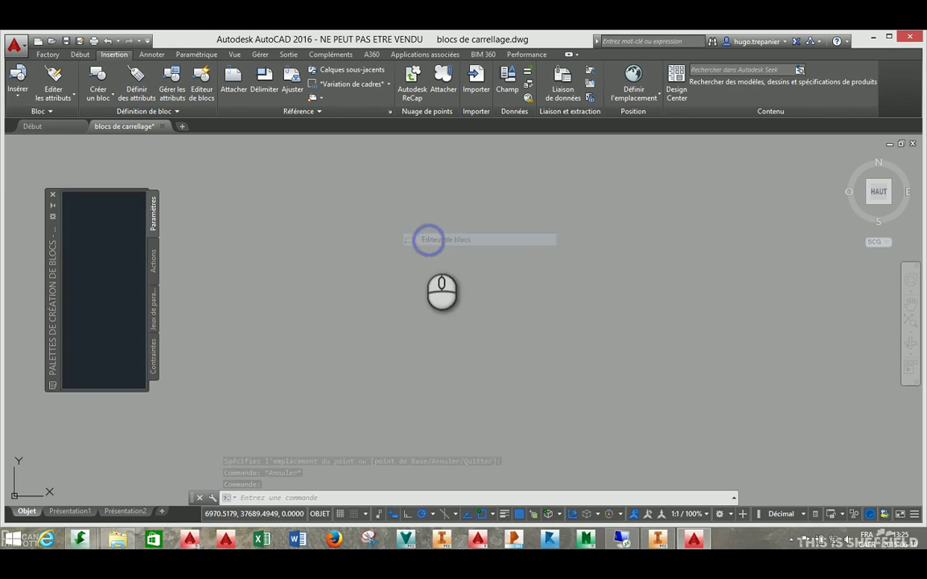
pyautogui.scroll(5, 446, 205)
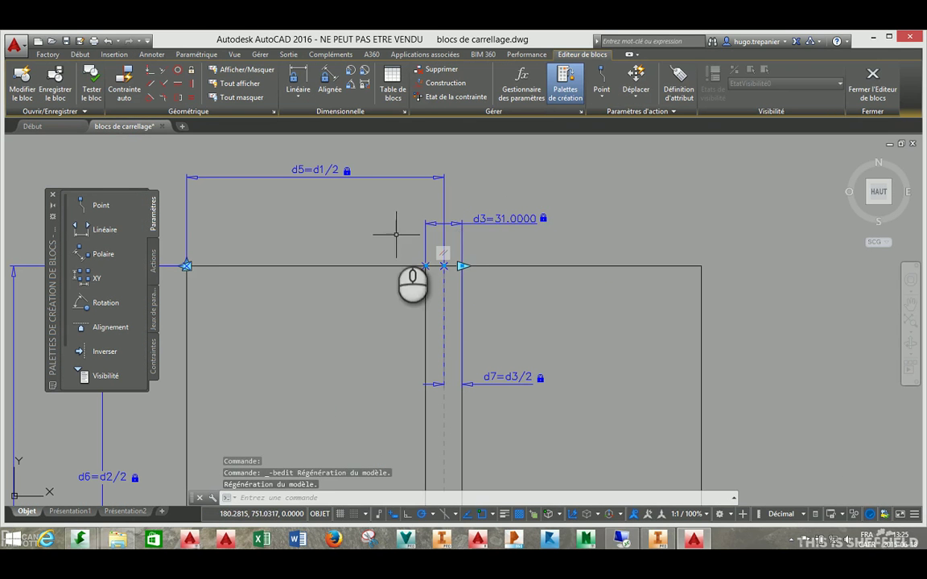
# - Set the number of grips of the vertical joint's d3 parameter to 0
pyautogui.click(492, 214)
pyautogui.click(482, 218)
pyautogui.rightClick(483, 219)
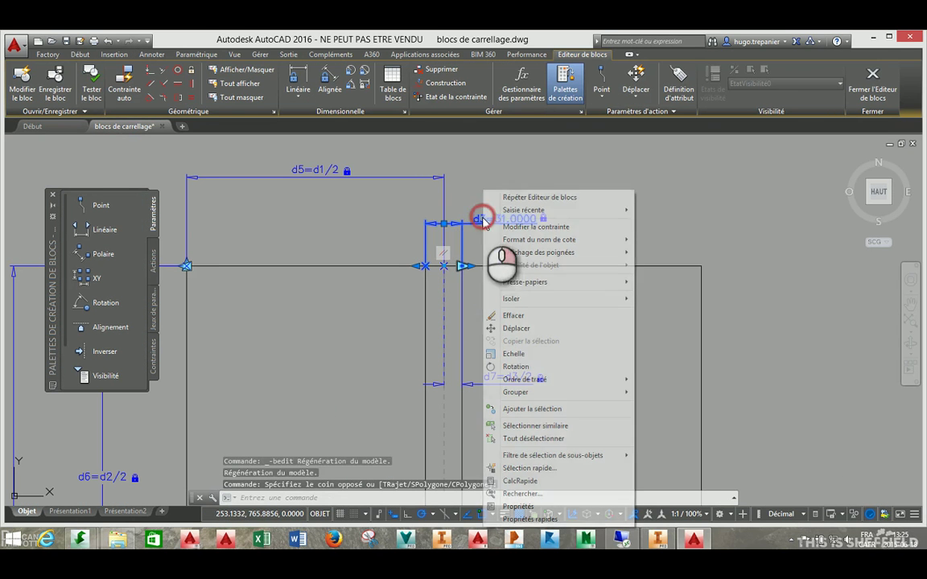
pyautogui.click(511, 505)
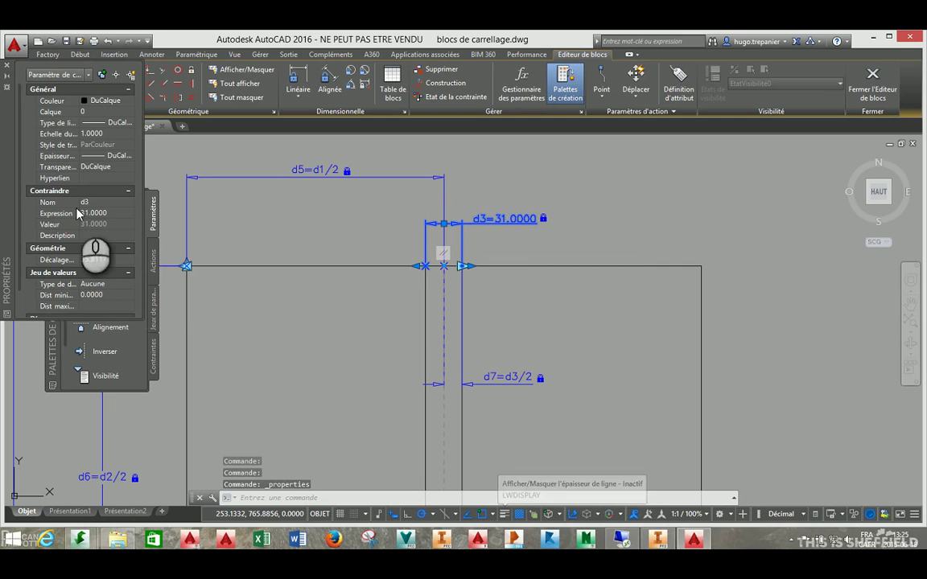
pyautogui.moveTo(43, 320); pyautogui.dragTo(45, 408)
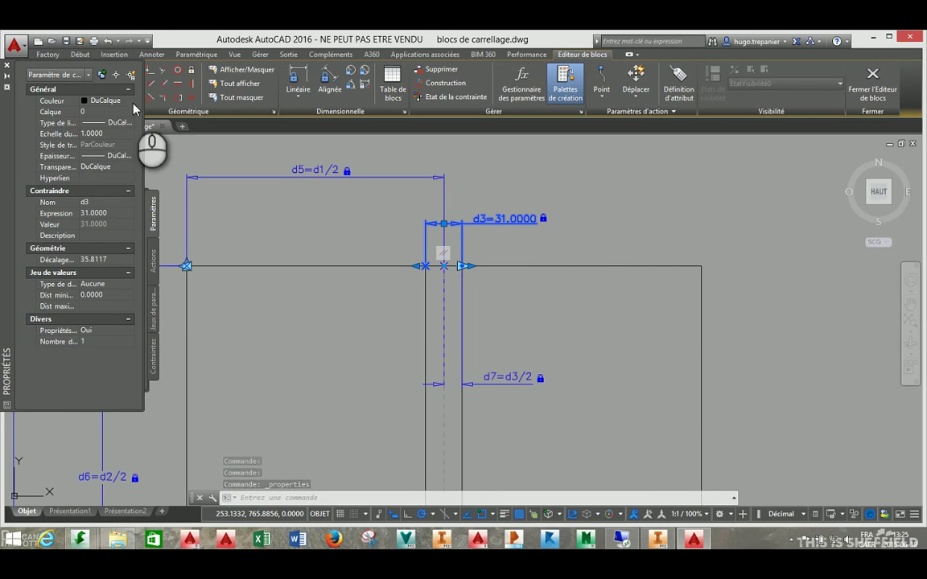
pyautogui.moveTo(144, 105); pyautogui.dragTo(229, 104)
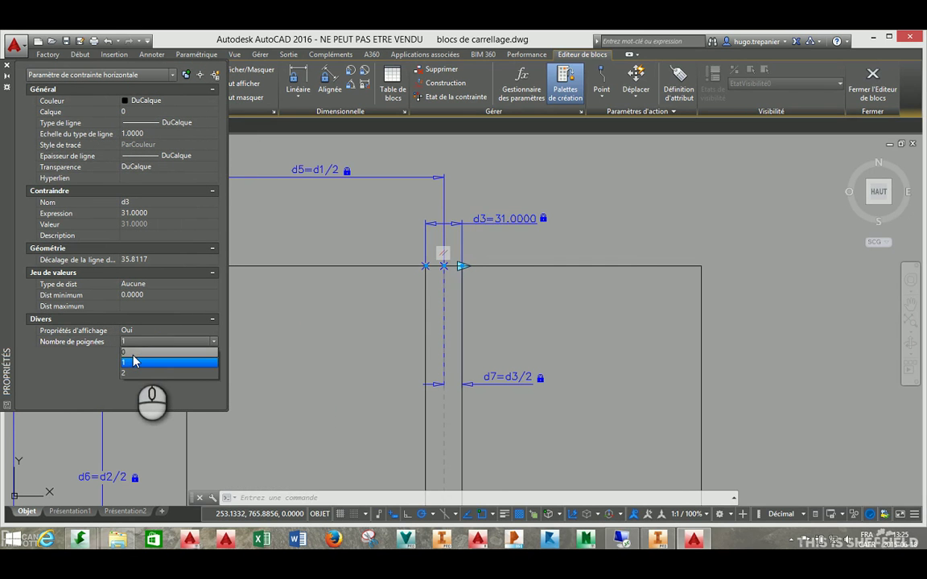
pyautogui.click(135, 363)
pyautogui.click(7, 65)
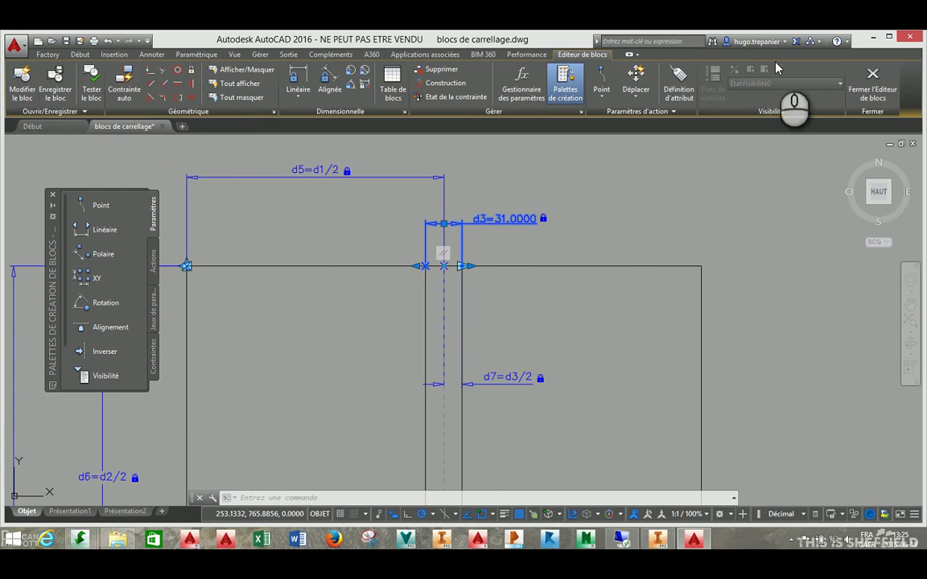
# - Close the block editor with the changes saved, and shorten the inserted tile block by about 245 using its height grip
pyautogui.click(872, 78)
pyautogui.click(361, 276)
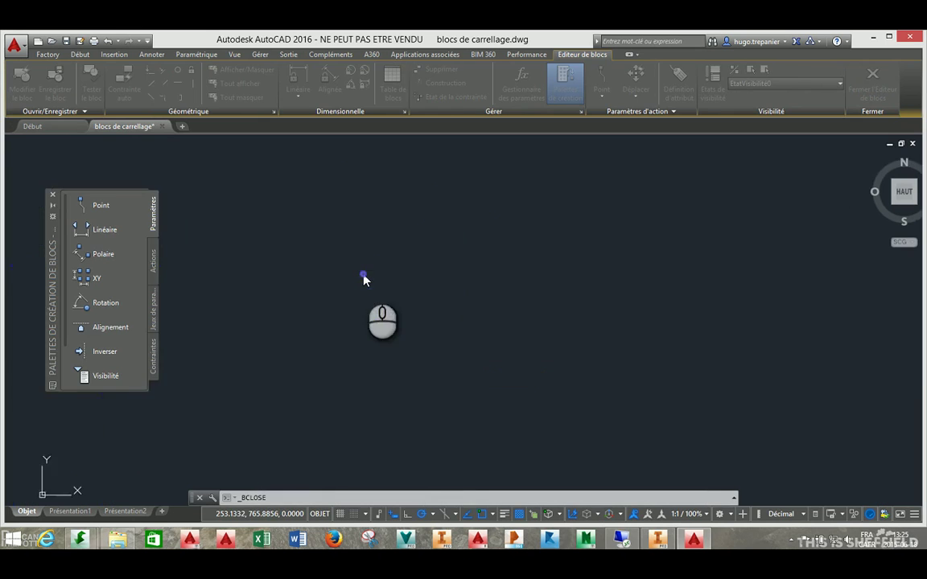
pyautogui.click(426, 189)
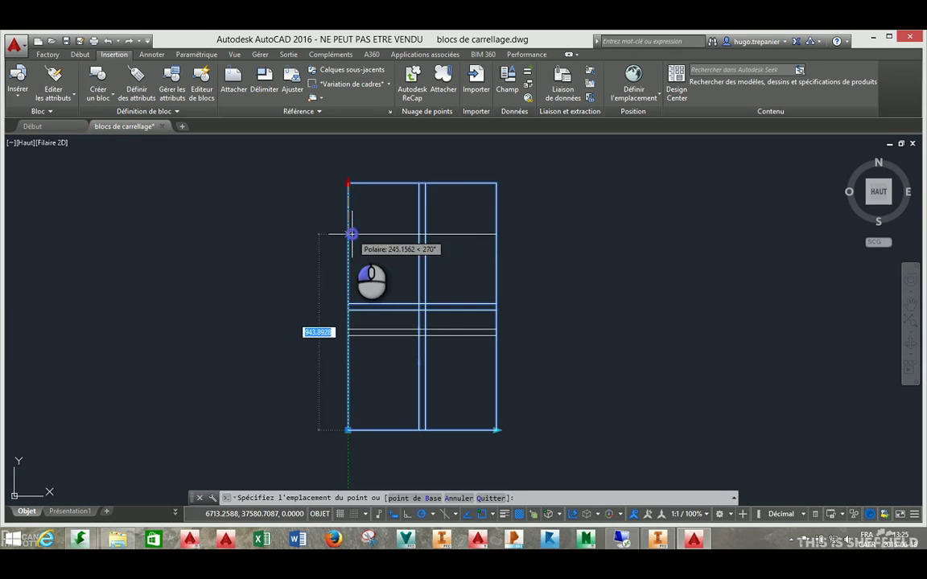
pyautogui.click(350, 234)
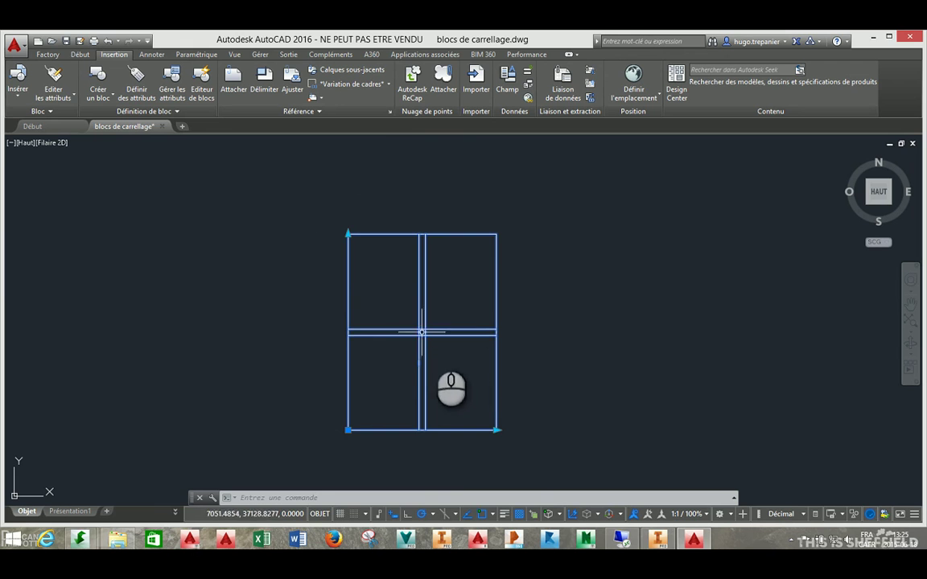
pyautogui.press('Escape')
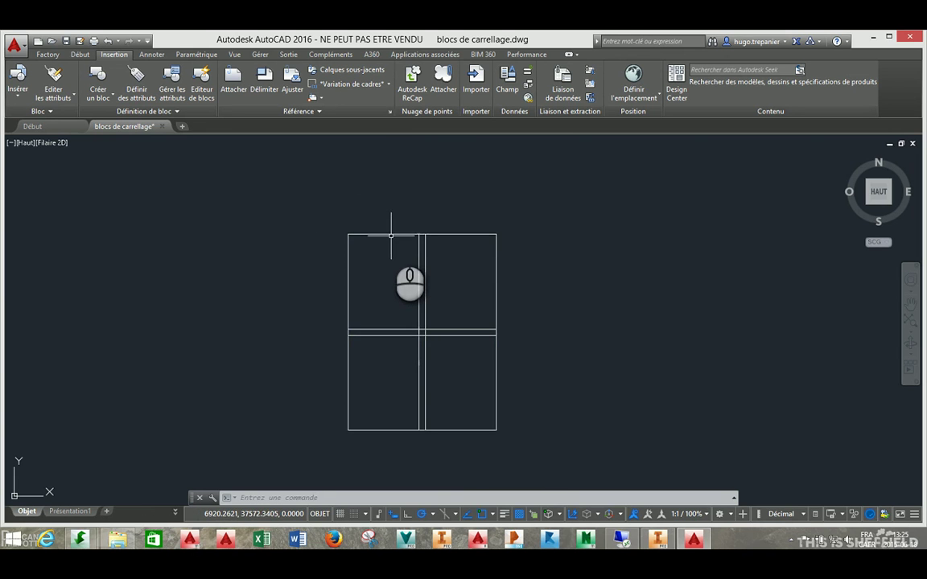
# - Reopen the tile block in the block editor and place a block table with 1 grip at the block's lower-left corner
pyautogui.click(391, 235)
pyautogui.rightClick(391, 235)
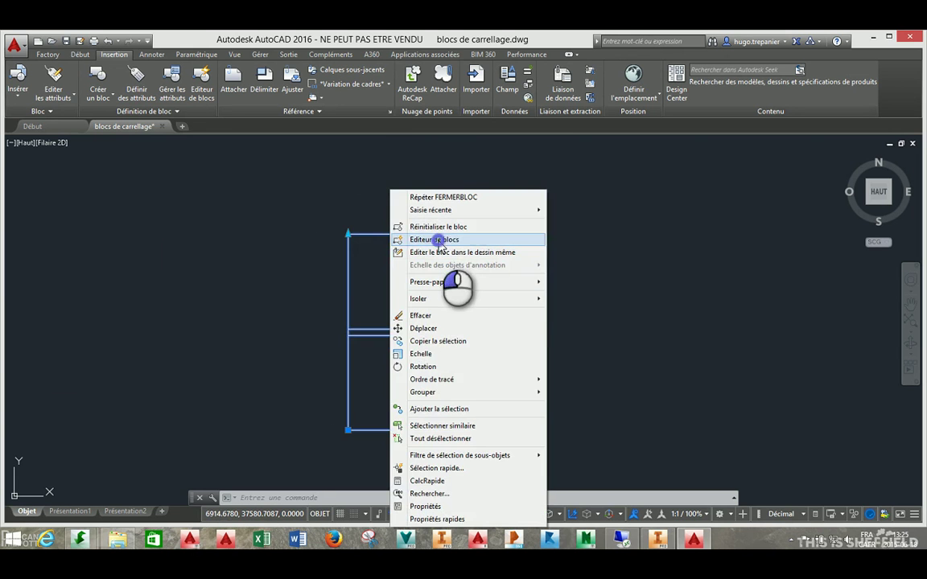
pyautogui.click(438, 239)
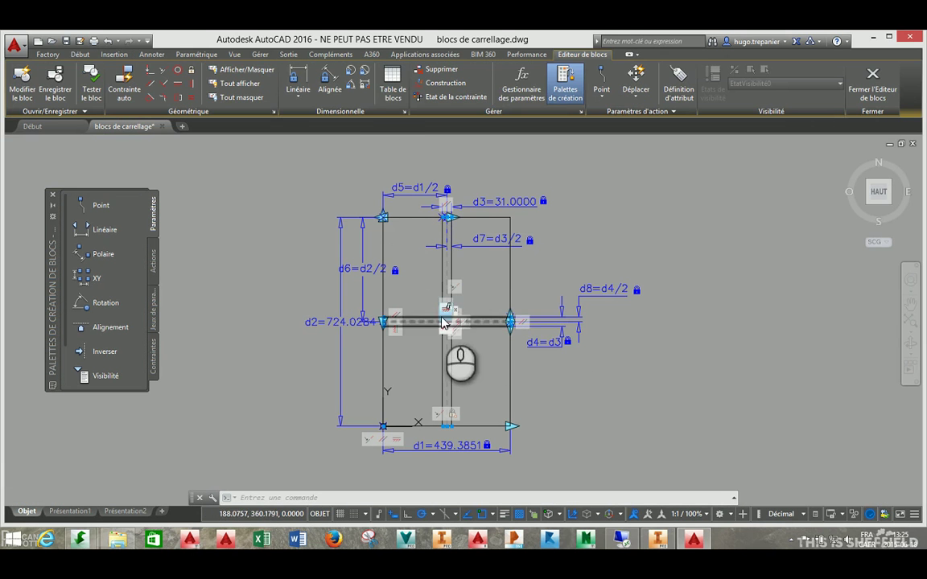
pyautogui.click(391, 78)
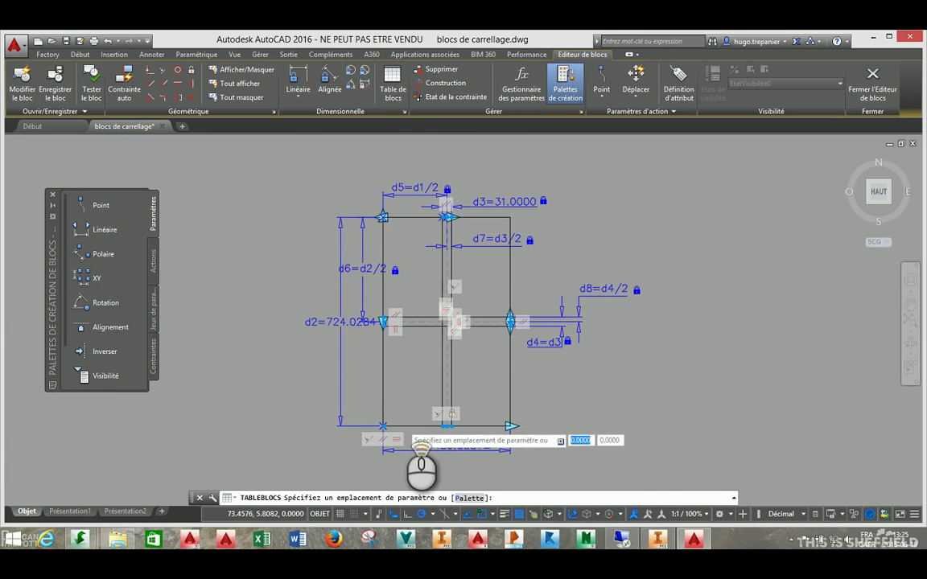
pyautogui.scroll(5, 383, 425)
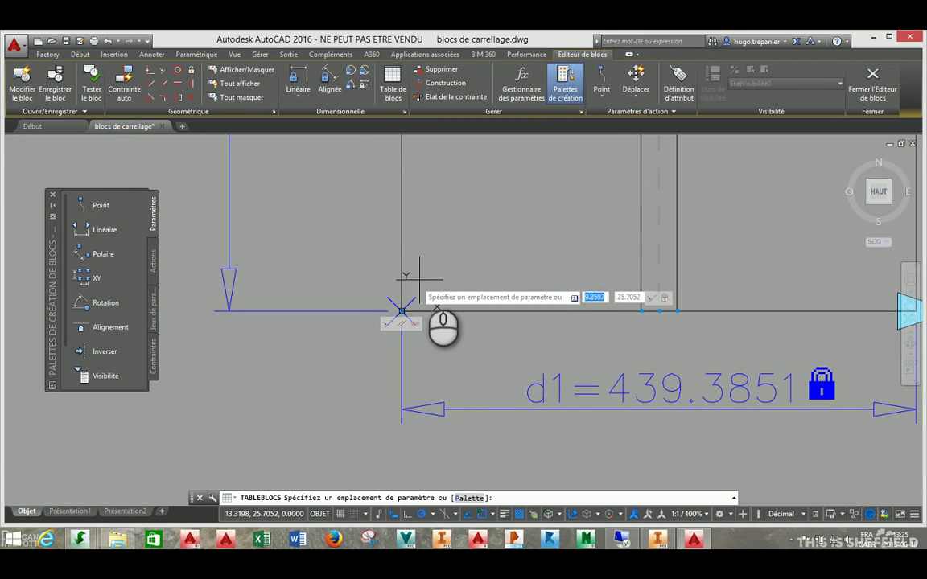
pyautogui.click(402, 308)
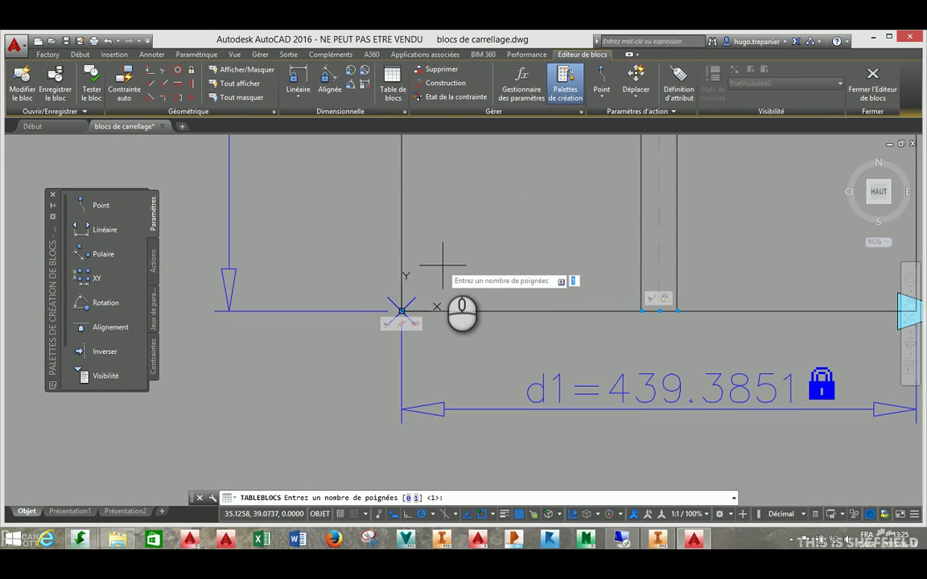
pyautogui.press('Return')
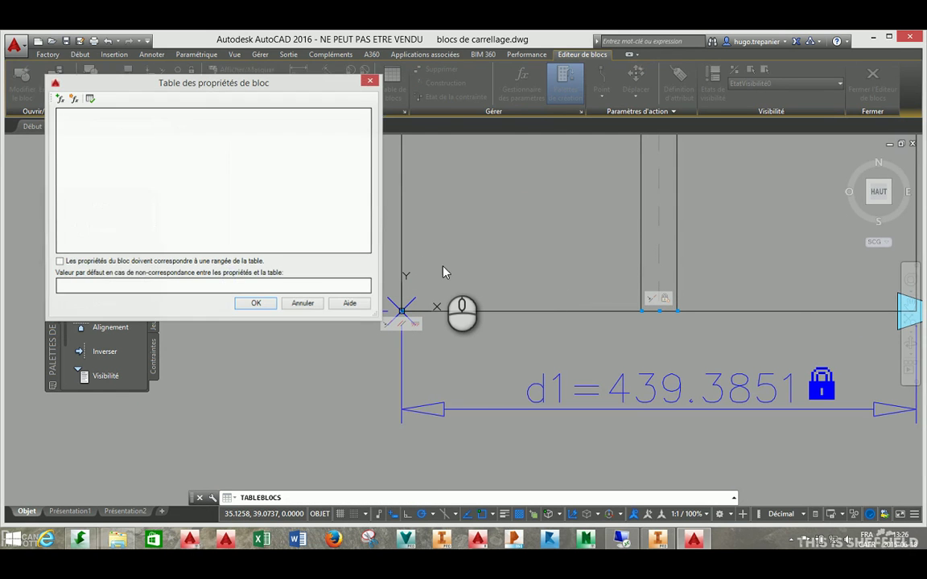
# - Add the d3 parameter as a column of the block properties table
pyautogui.click(60, 99)
pyautogui.click(129, 145)
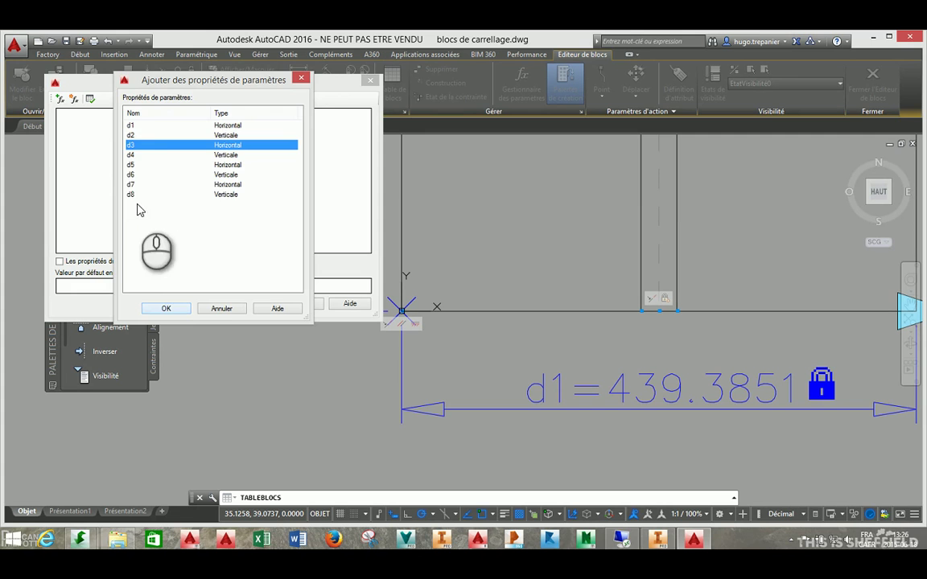
pyautogui.doubleClick(132, 145)
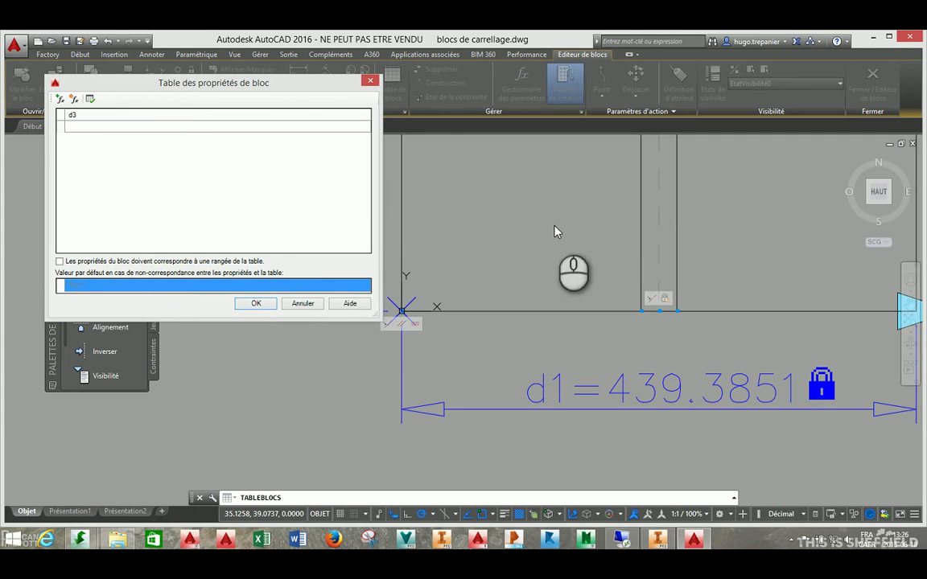
# - Create a parameter named model of type Chaîne in the block table and move its column ahead of d3
pyautogui.click(75, 100)
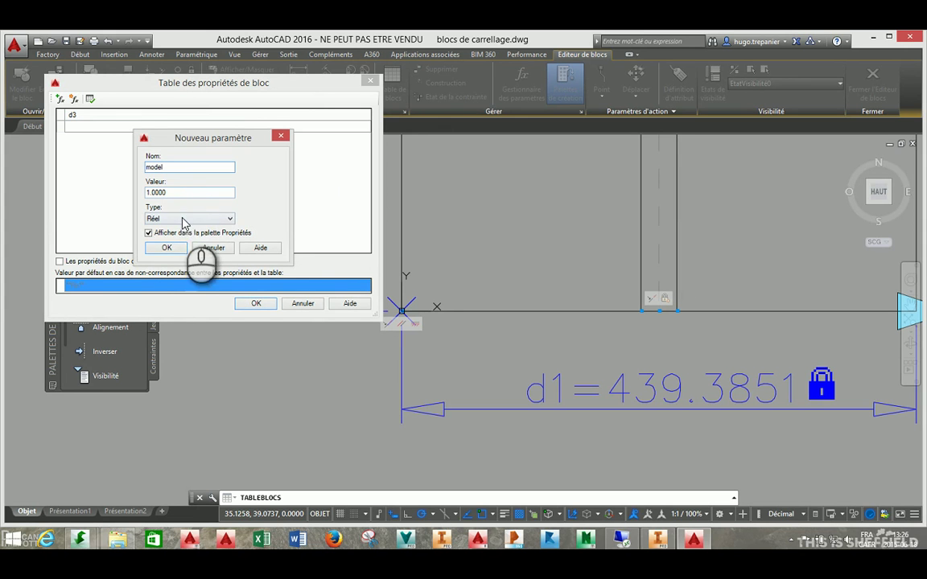
pyautogui.click(180, 218)
pyautogui.click(153, 267)
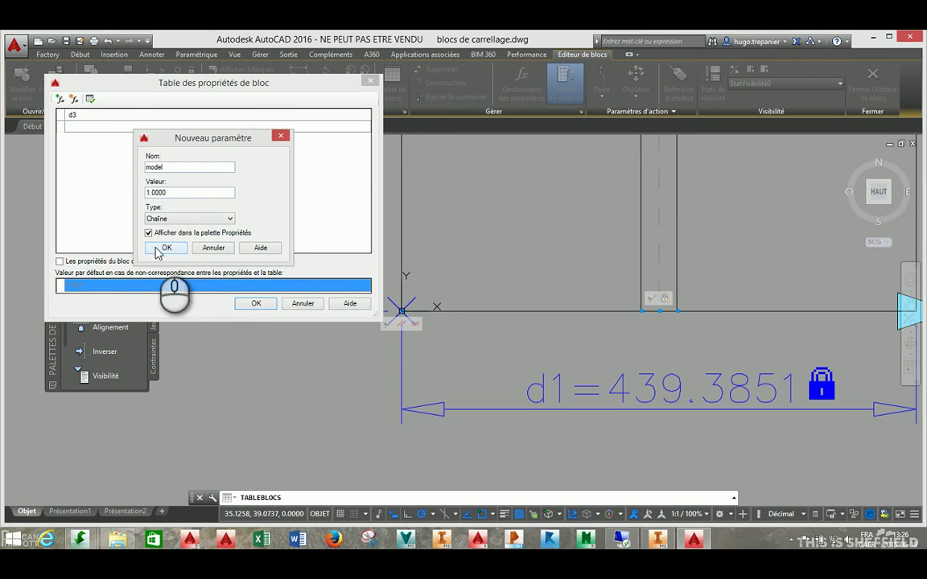
pyautogui.click(158, 249)
pyautogui.click(180, 117)
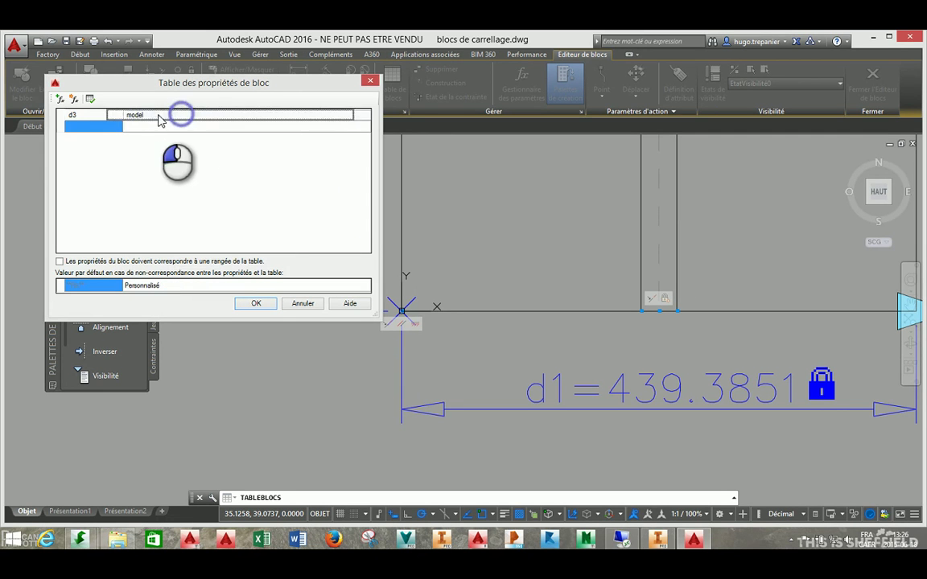
pyautogui.moveTo(94, 121); pyautogui.dragTo(91, 120)
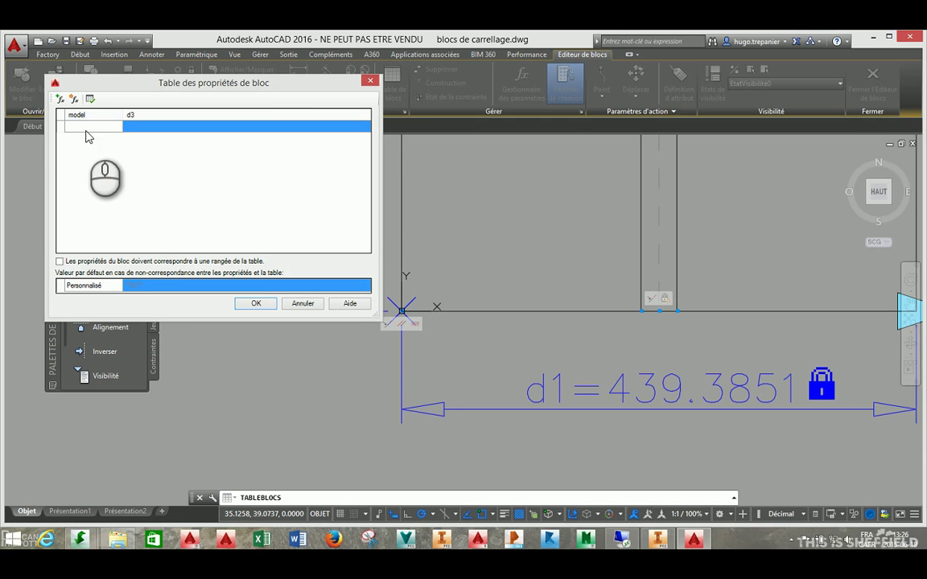
# - Fill the model column of the block table with three rows: Base, HD and HD-Plus
pyautogui.click(88, 131)
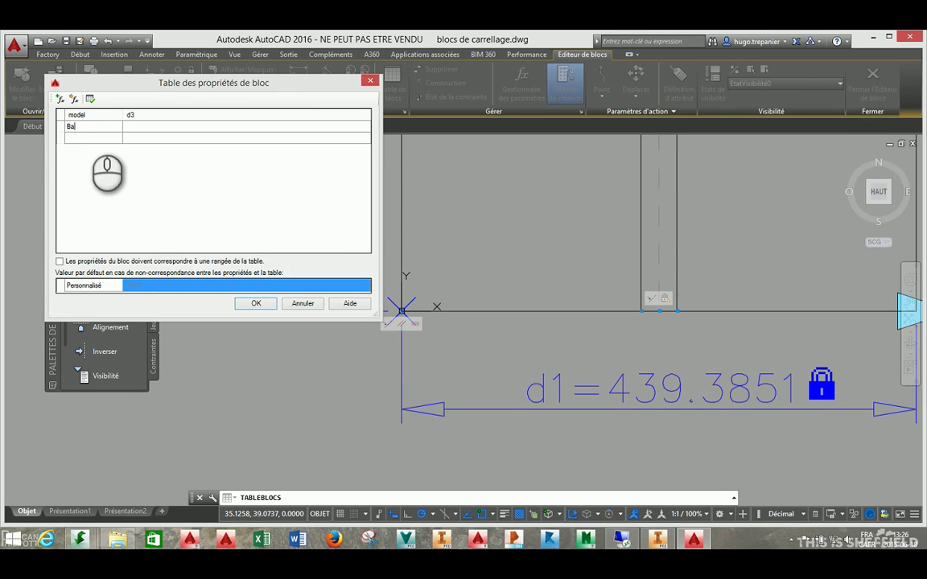
pyautogui.click(80, 138)
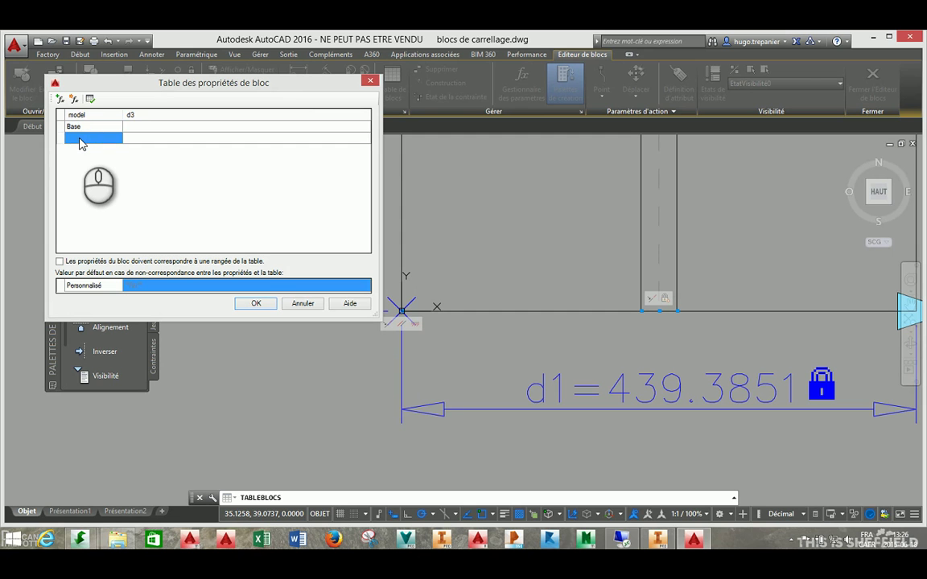
pyautogui.write('HD')
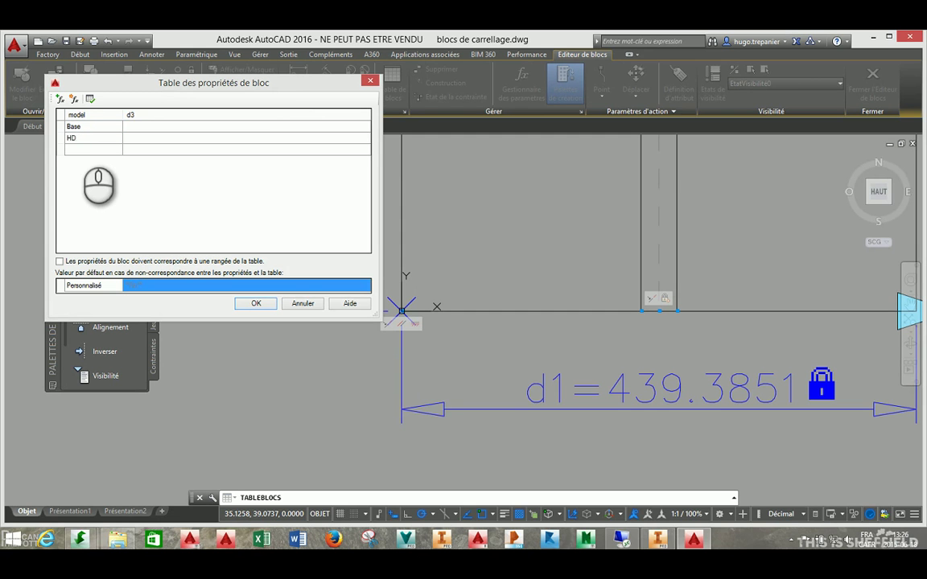
pyautogui.click(92, 150)
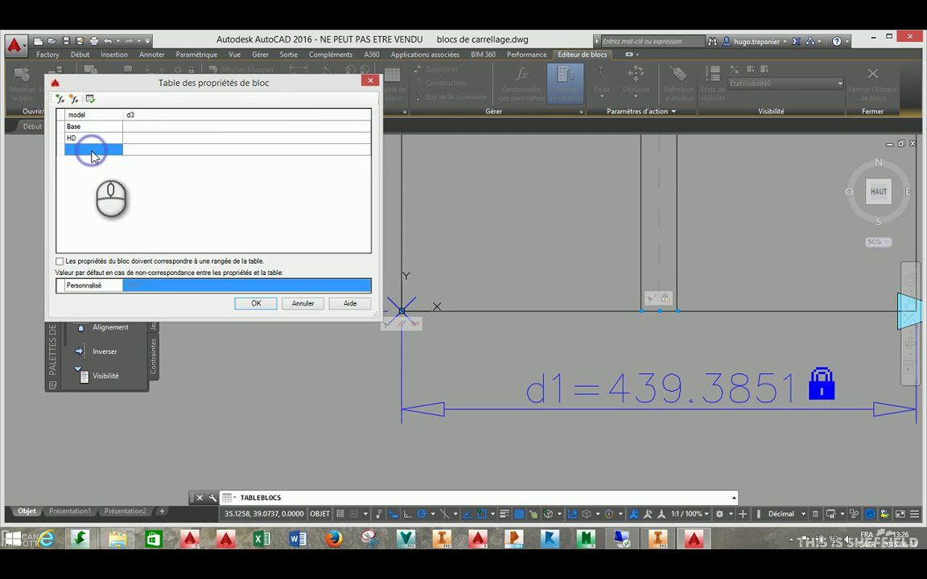
pyautogui.write('H')
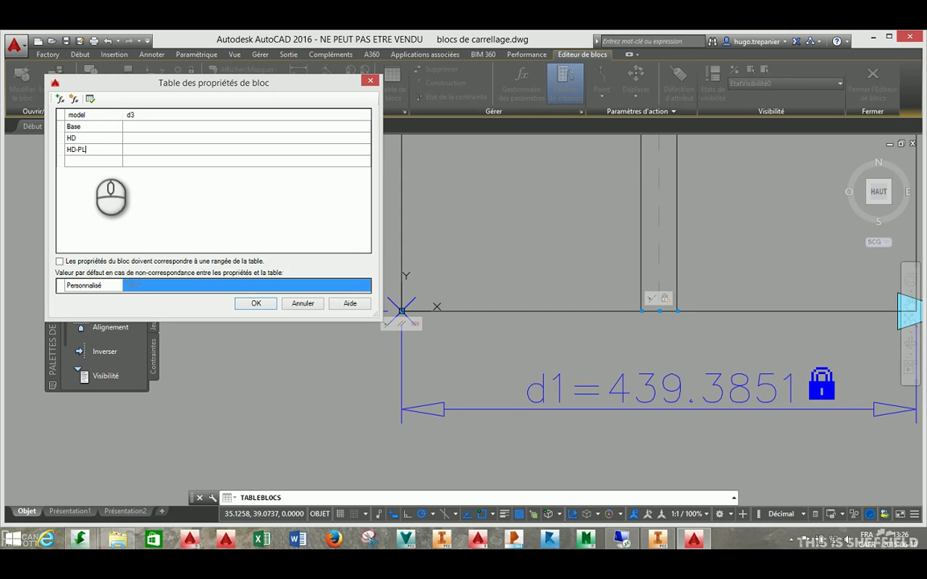
pyautogui.write('D-Plus')
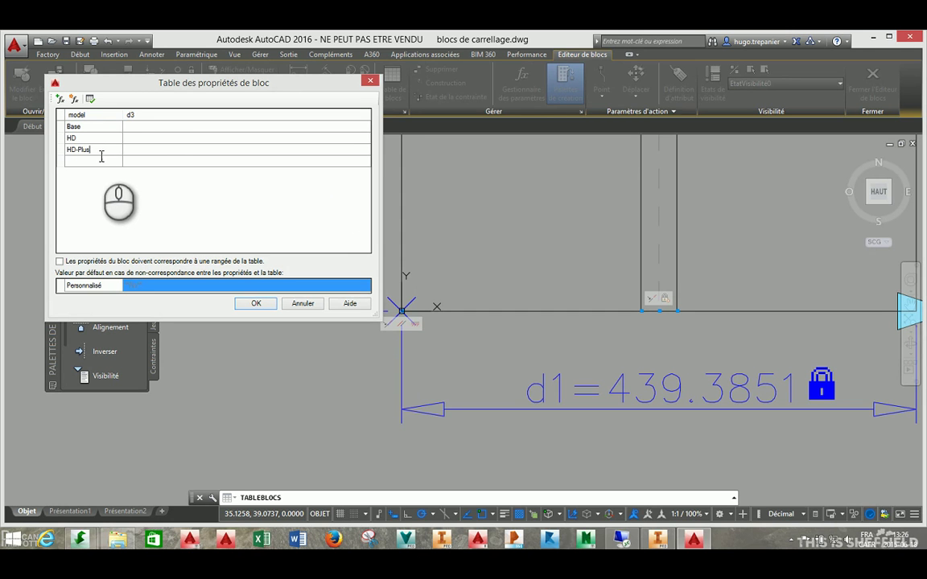
# - Set d3 to 10 for Base, 20 for HD and 30 for HD-Plus, and accept the block properties table
pyautogui.click(140, 133)
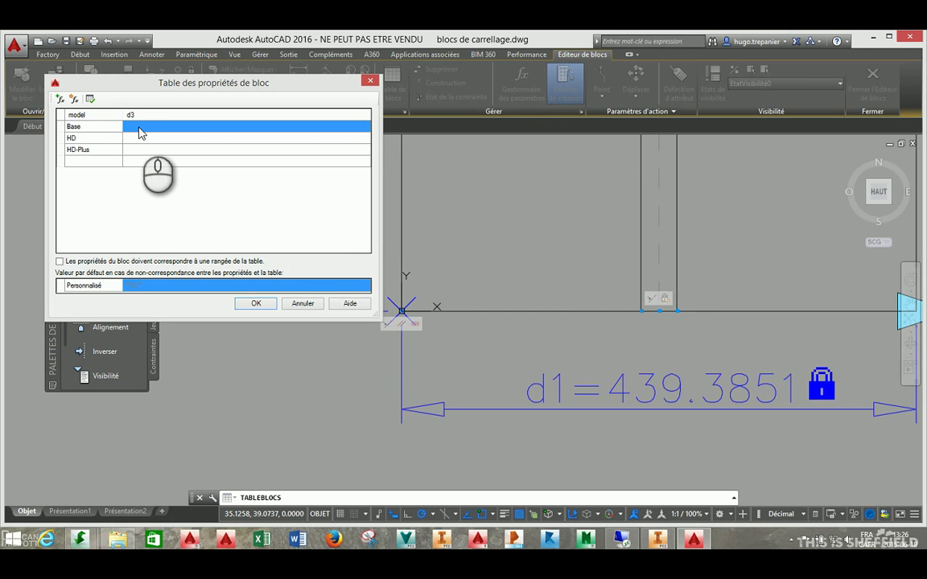
pyautogui.write('10')
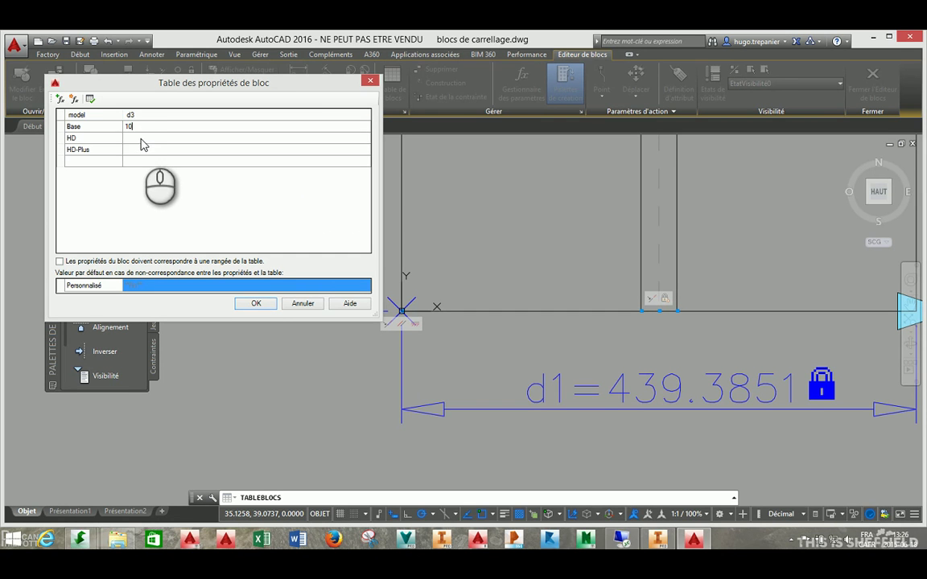
pyautogui.click(140, 141)
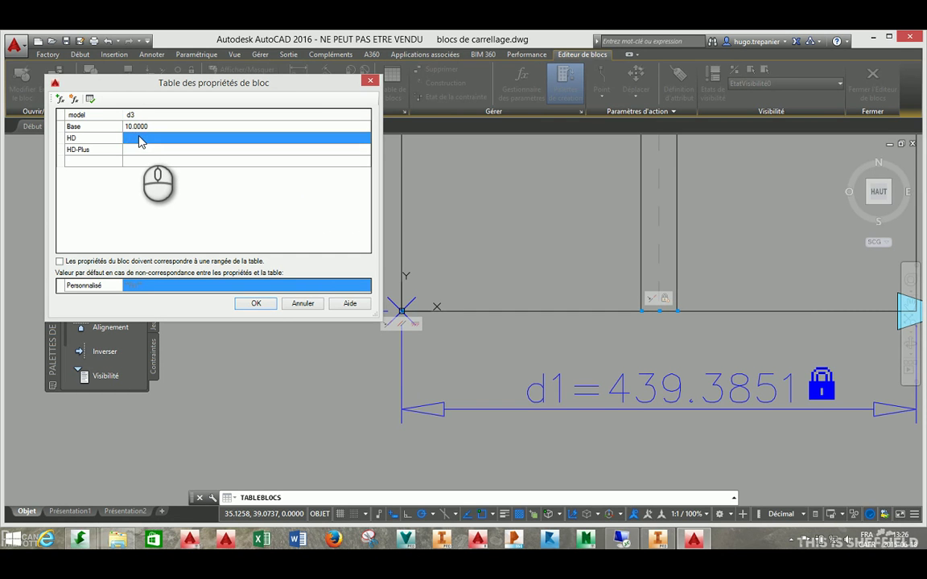
pyautogui.write('20')
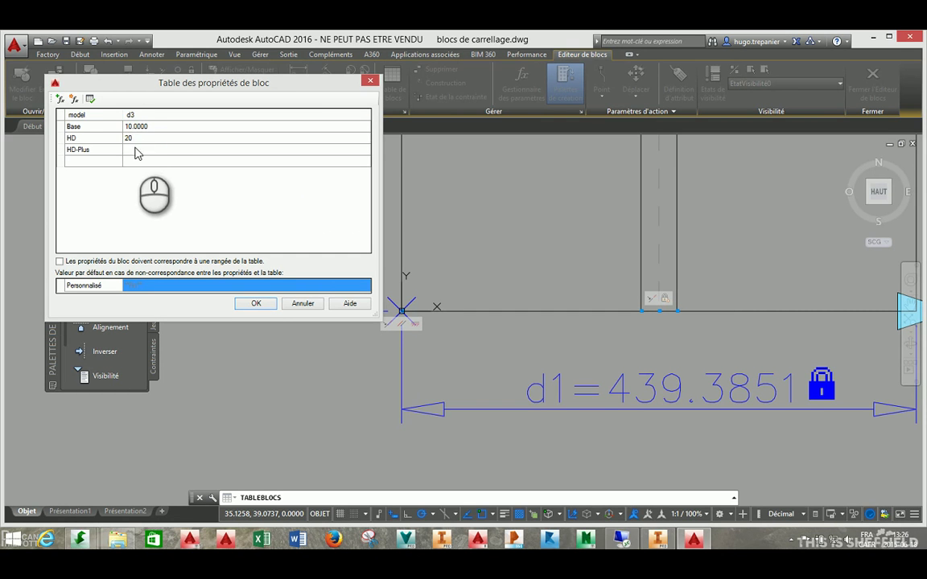
pyautogui.click(136, 154)
pyautogui.write('30')
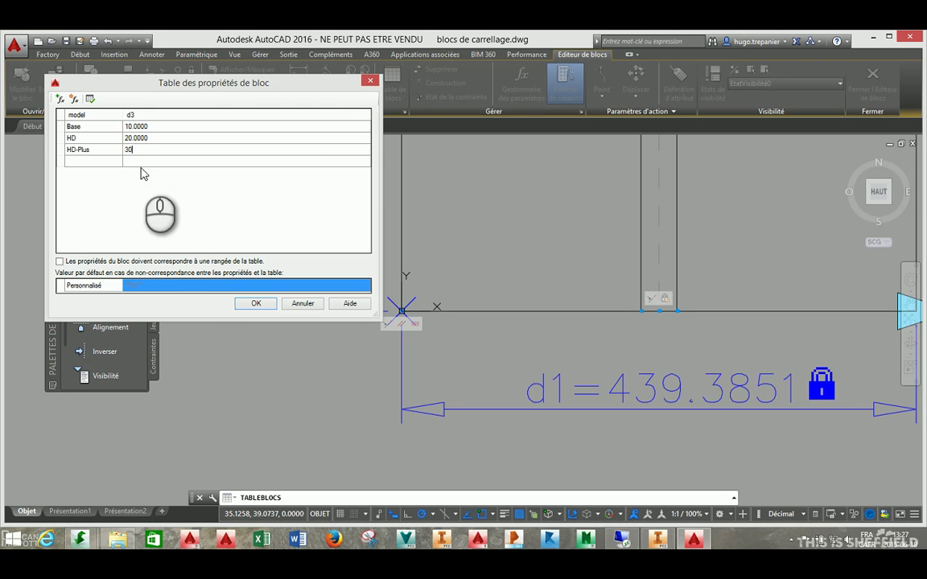
pyautogui.click(254, 304)
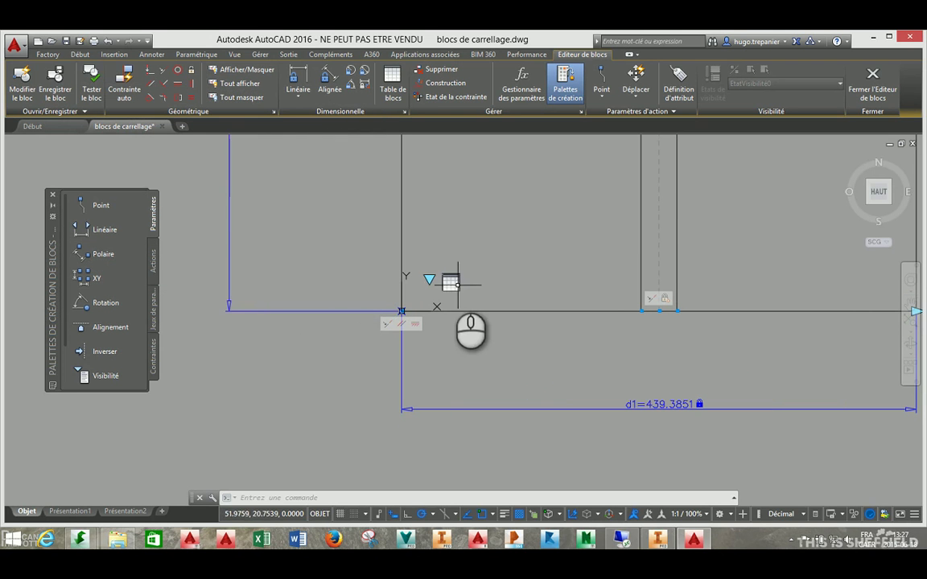
# - Close the block editor and save the changes to the tile block
pyautogui.scroll(-4, 427, 304)
pyautogui.moveTo(428, 304); pyautogui.dragTo(370, 403, button='middle')
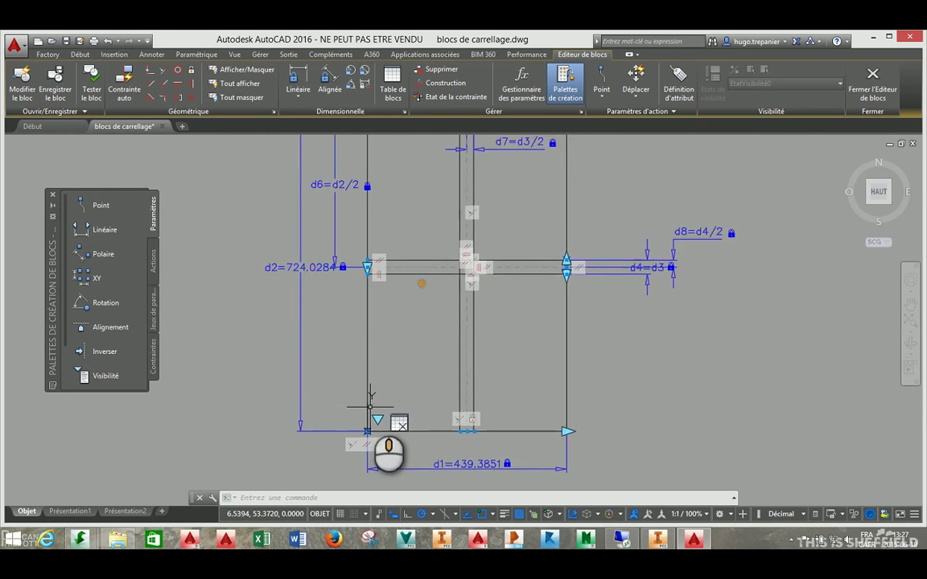
pyautogui.scroll(-3, 385, 321)
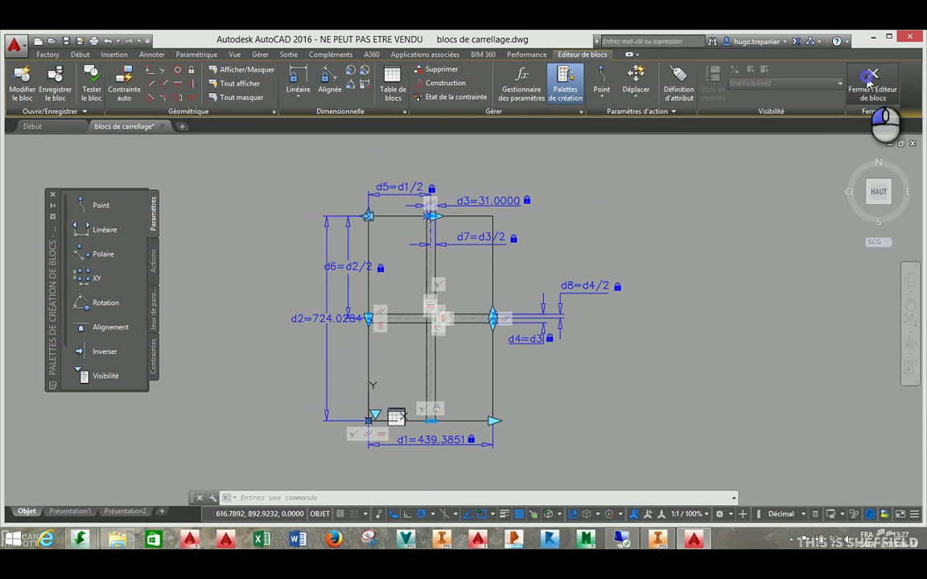
pyautogui.click(867, 83)
pyautogui.click(357, 268)
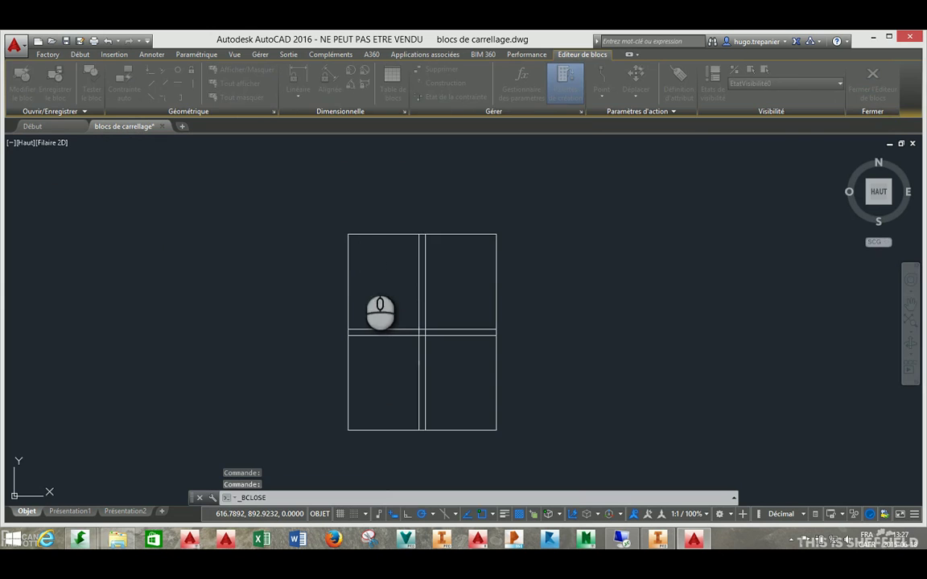
# - Move the tile block up and to the left in the drawing and stretch its width to 800
pyautogui.click(377, 234)
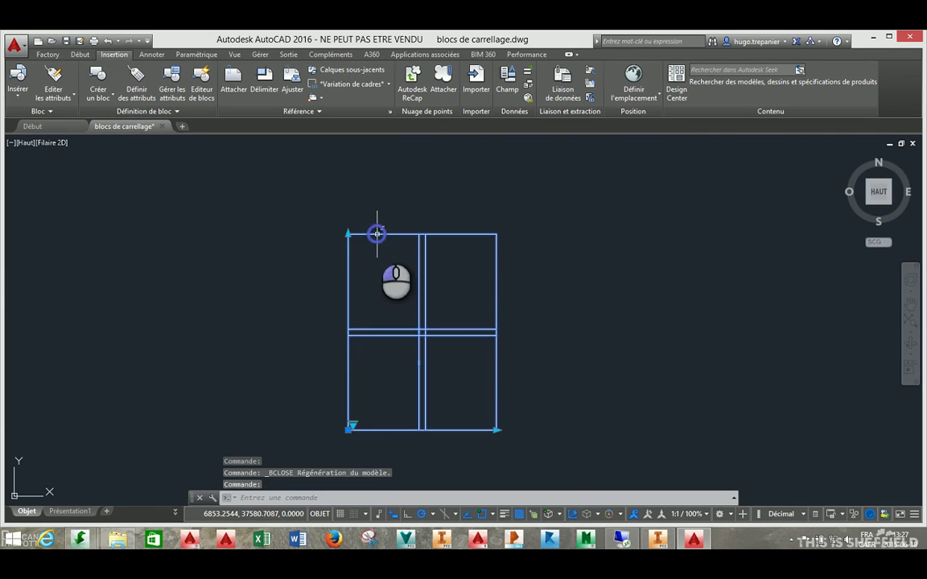
pyautogui.click(348, 430)
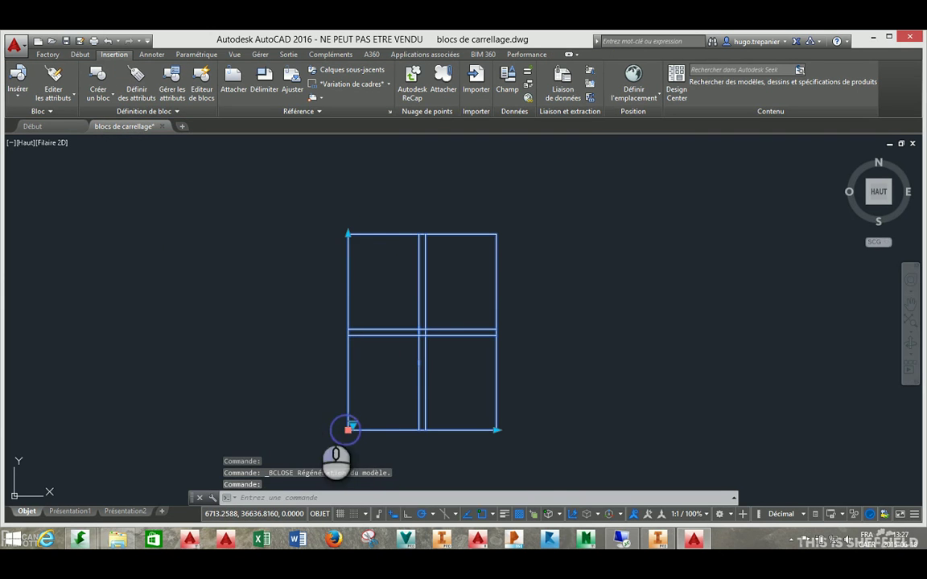
pyautogui.click(222, 368)
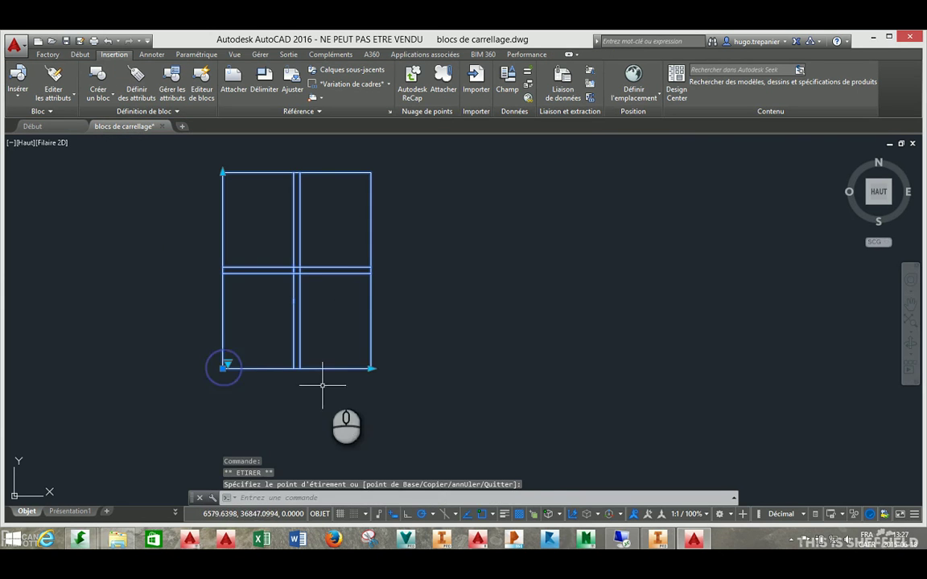
pyautogui.click(371, 368)
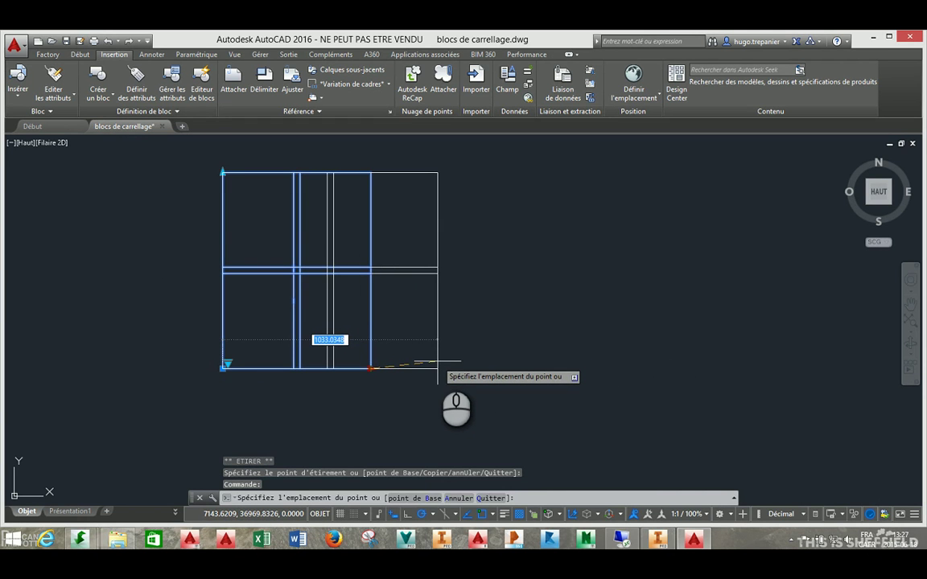
pyautogui.write('800')
pyautogui.press('Return')
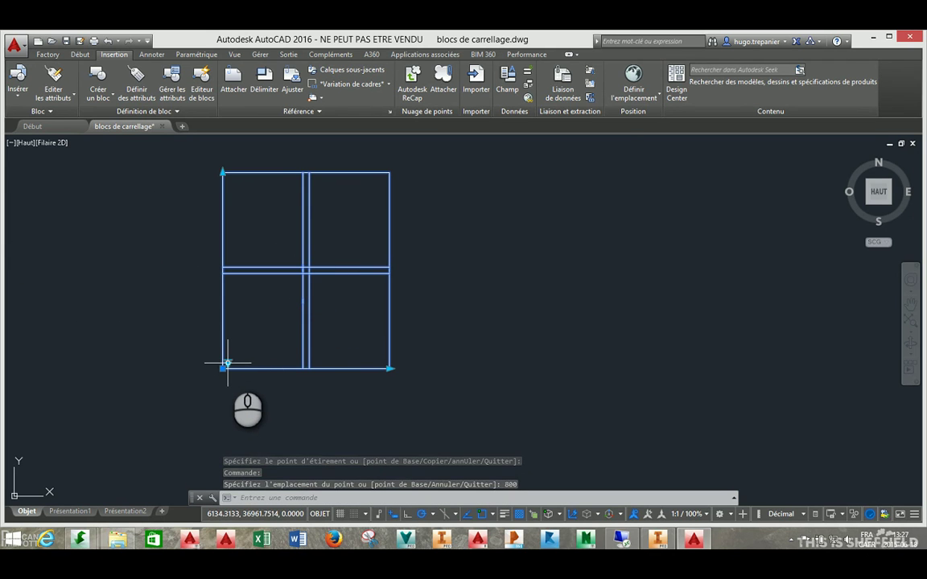
# - Switch the tile block's model to Base, HD and HD-Plus in turn to test the joint widths
pyautogui.scroll(3, 227, 364)
pyautogui.click(222, 366)
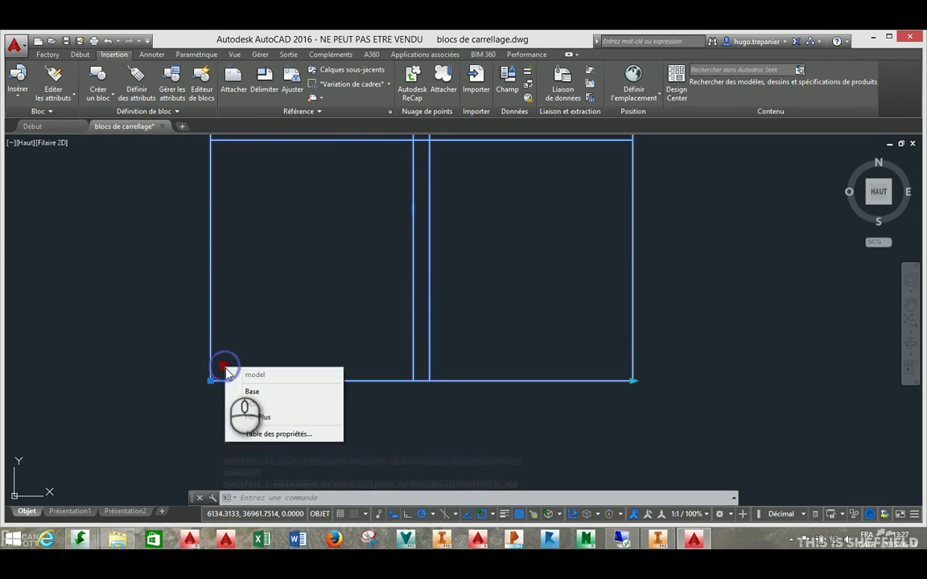
pyautogui.click(251, 392)
pyautogui.click(222, 366)
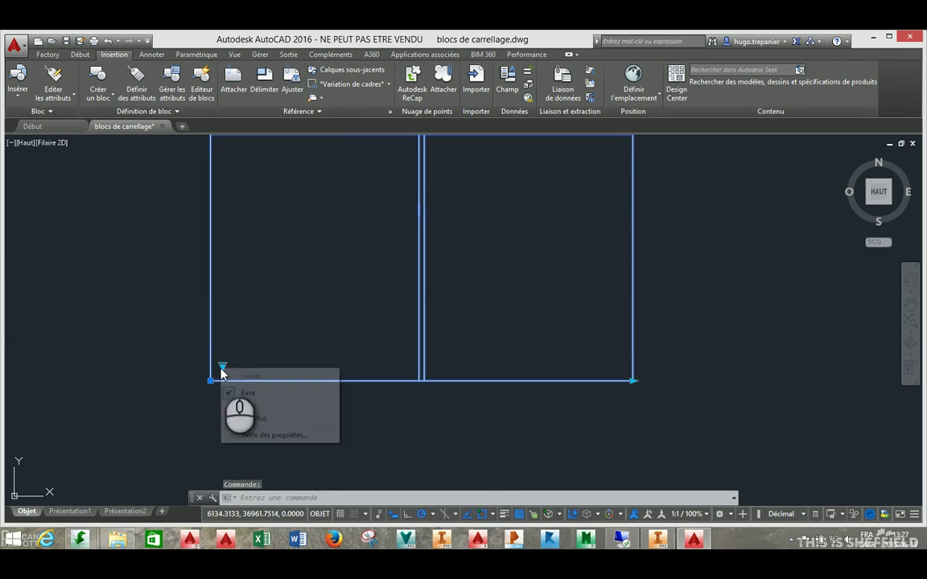
pyautogui.click(243, 405)
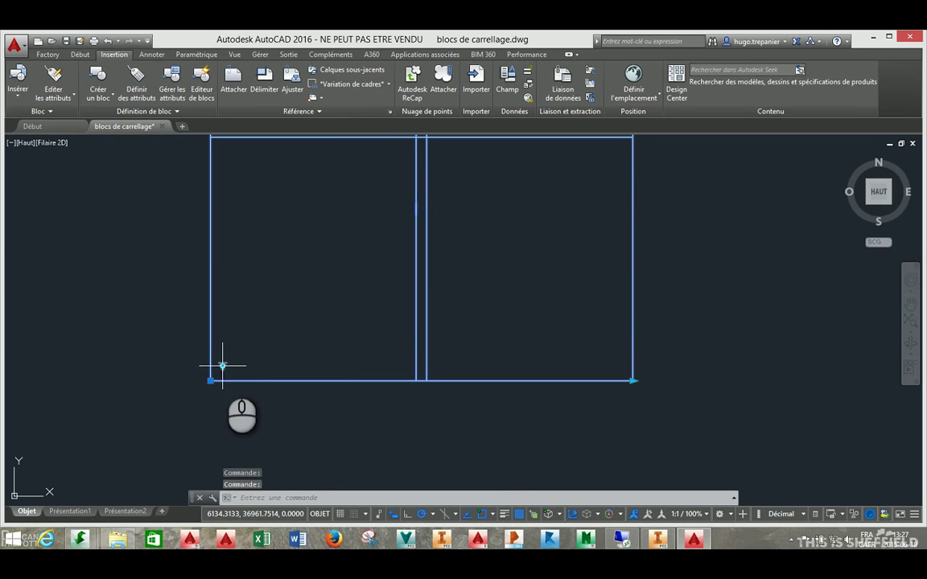
pyautogui.click(222, 367)
pyautogui.click(241, 418)
# - Stretch the tile block's height to 900 from its upper-left grip
pyautogui.scroll(-3, 275, 337)
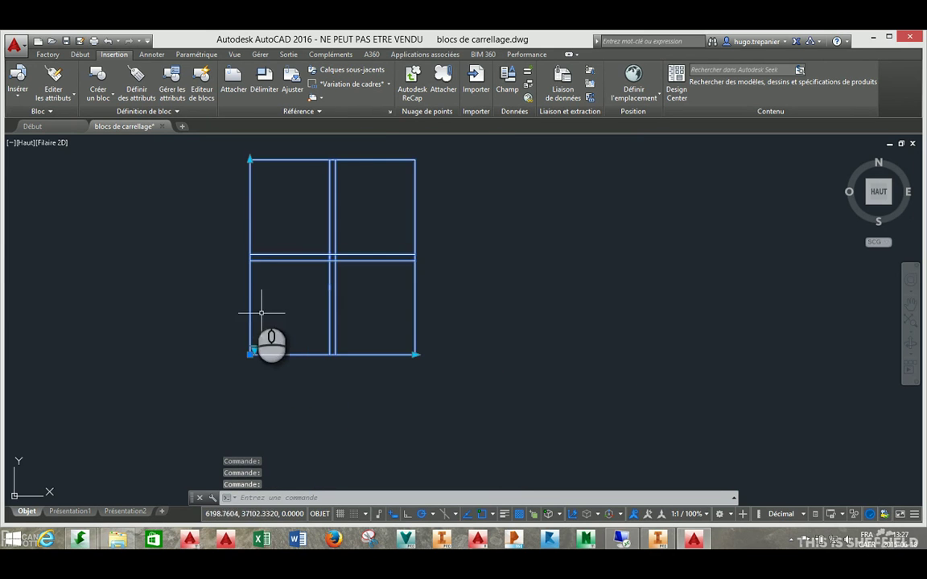
pyautogui.moveTo(269, 228); pyautogui.dragTo(290, 271, button='middle')
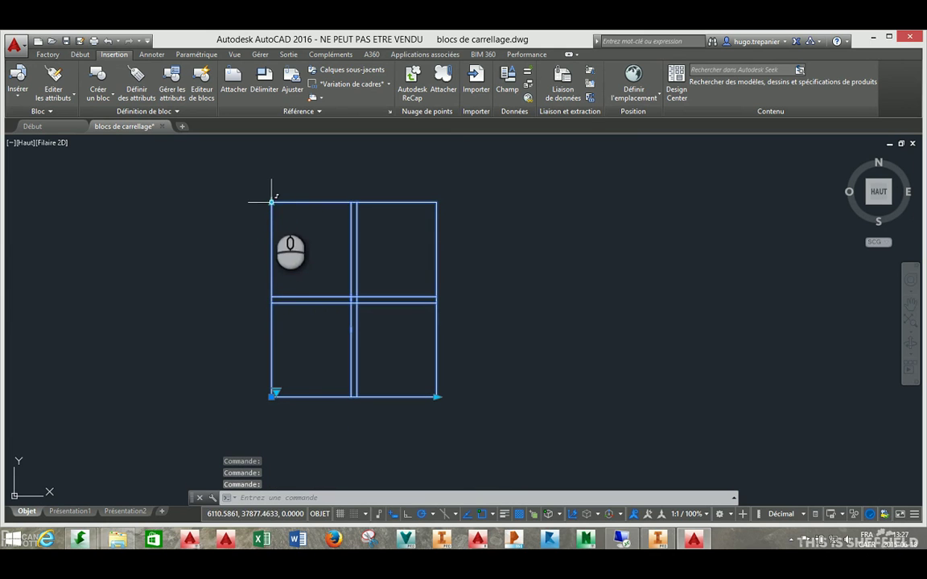
pyautogui.click(271, 202)
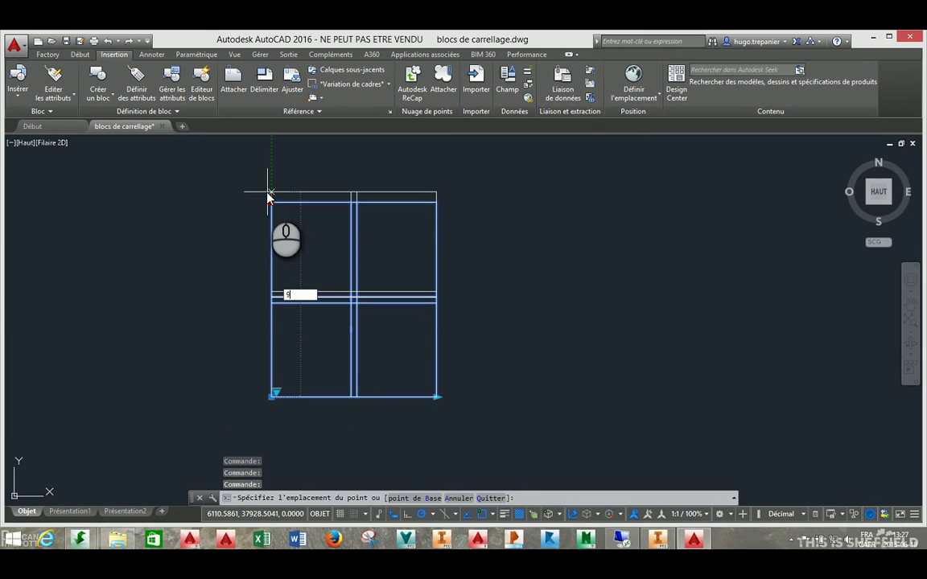
pyautogui.press('Return')
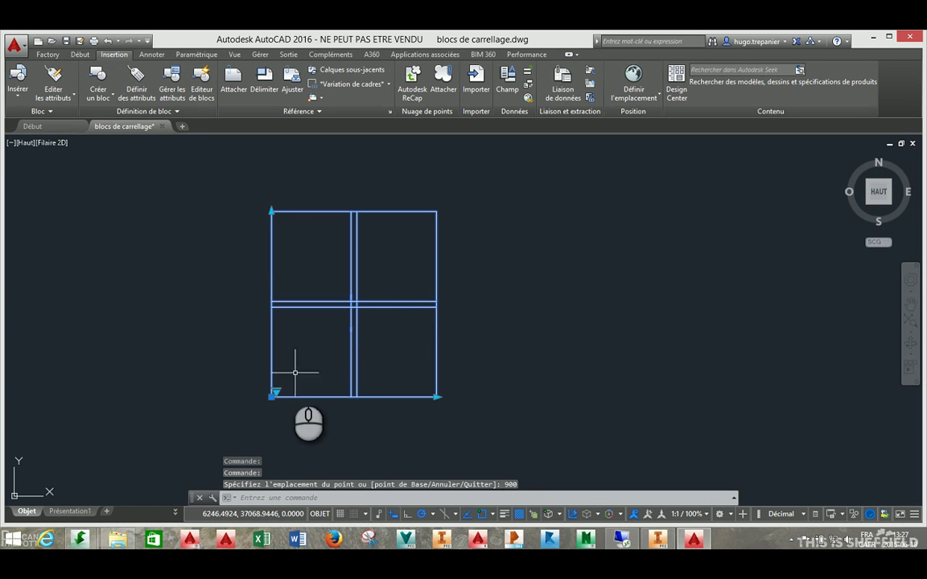
# - Set the tile block's model to HD and deselect the block
pyautogui.rightClick(276, 392)
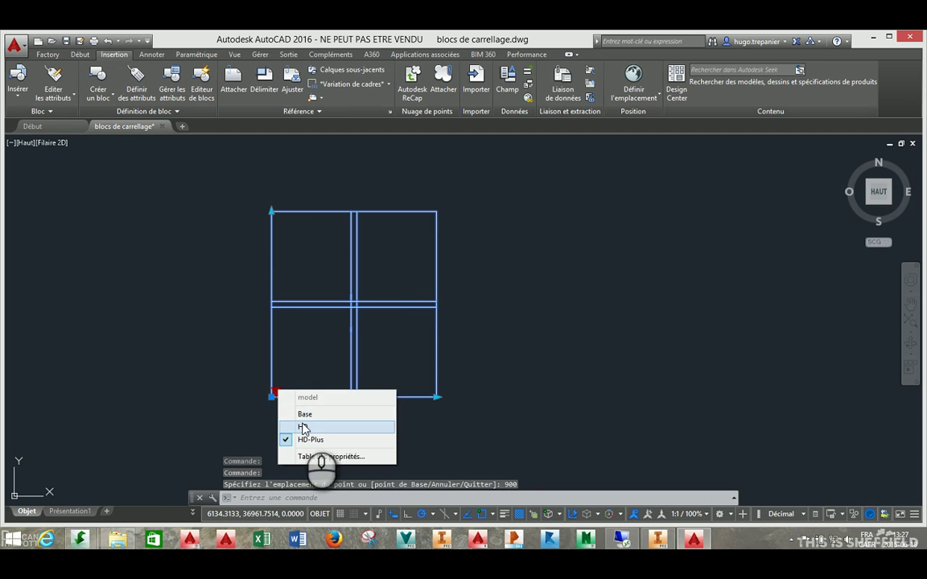
pyautogui.click(302, 423)
pyautogui.moveTo(239, 296); pyautogui.dragTo(279, 298, button='middle')
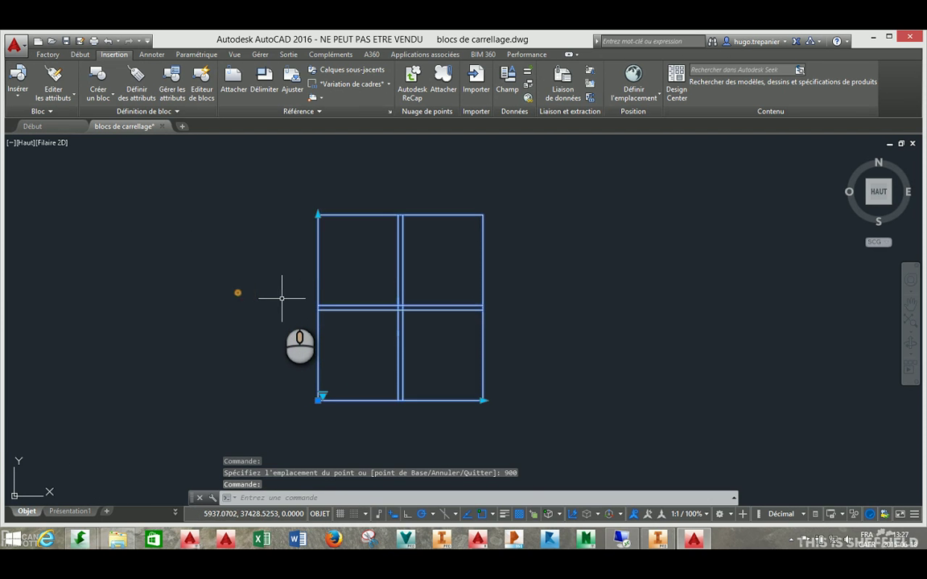
pyautogui.press('Escape')
pyautogui.scroll(2, 279, 298)
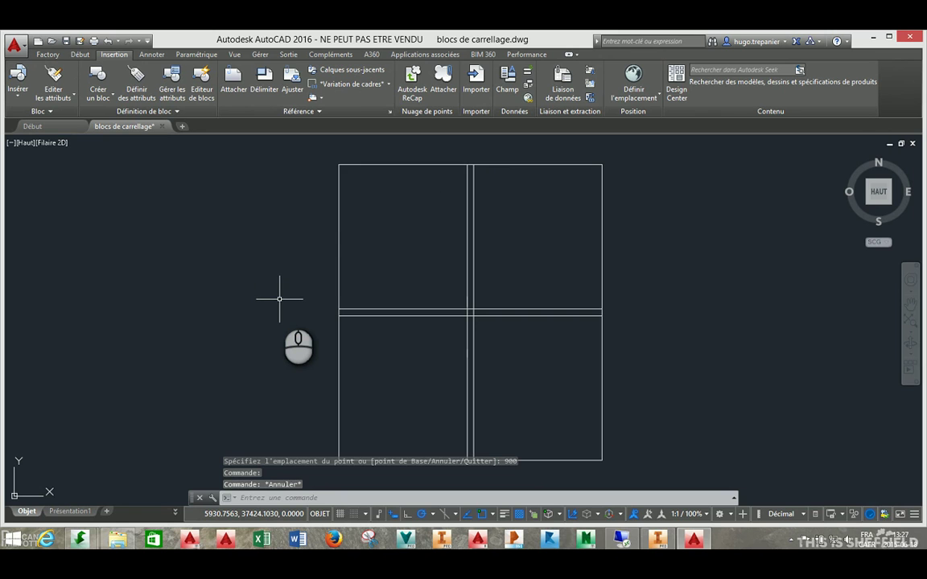